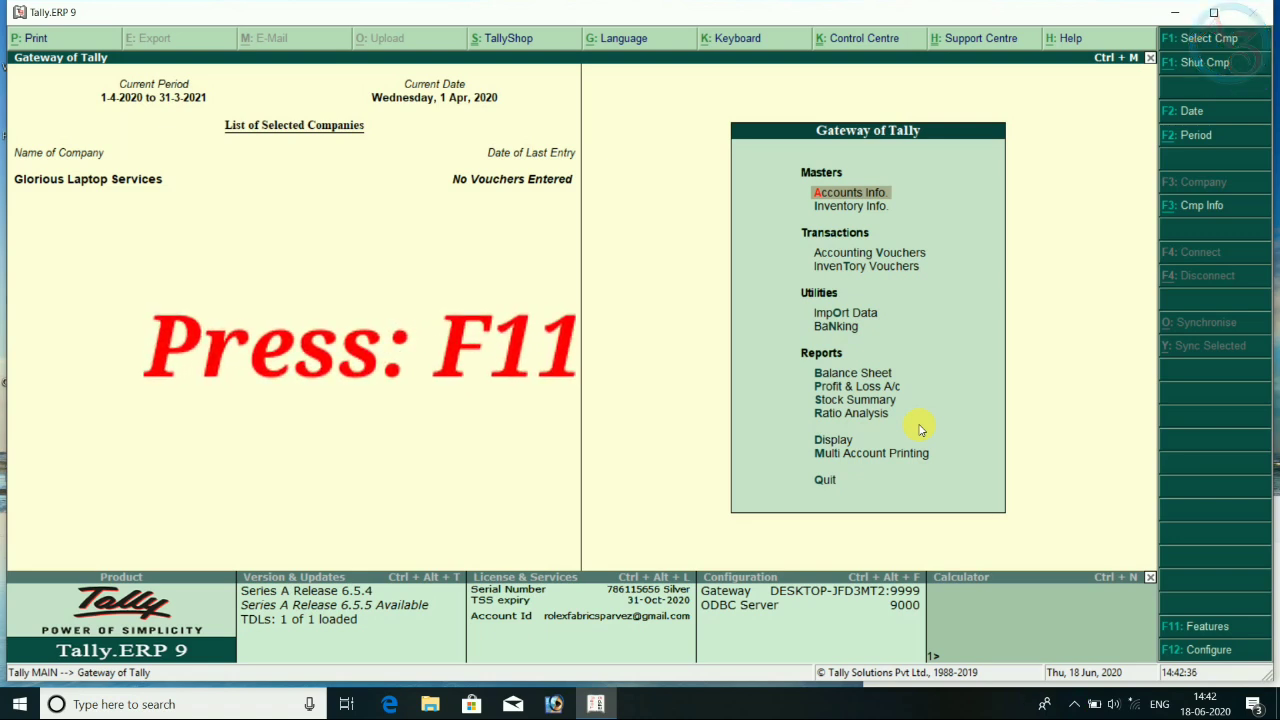
- Open the company's Accounting Features and check the Maintain bill-wise details setting
{"action": "key", "text": "F11"}
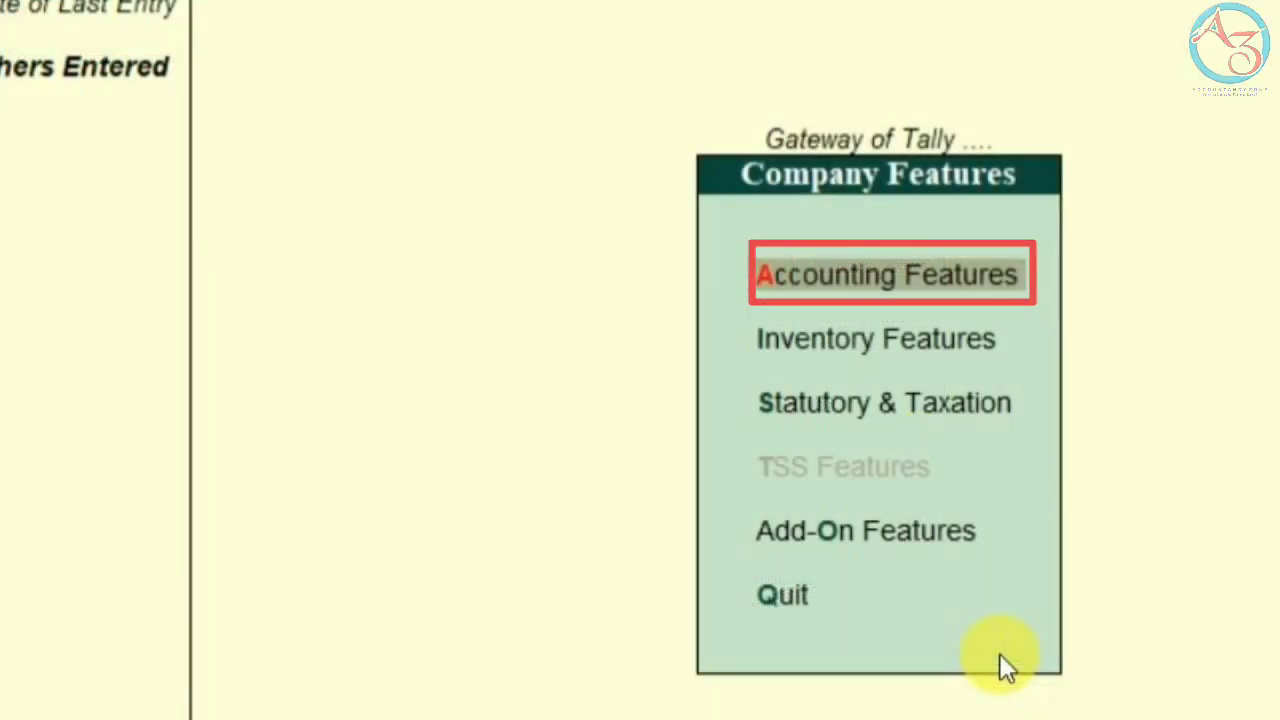
{"action": "key", "text": "Return"}
{"action": "key", "text": "Return"}
{"action": "key", "text": "Return"}
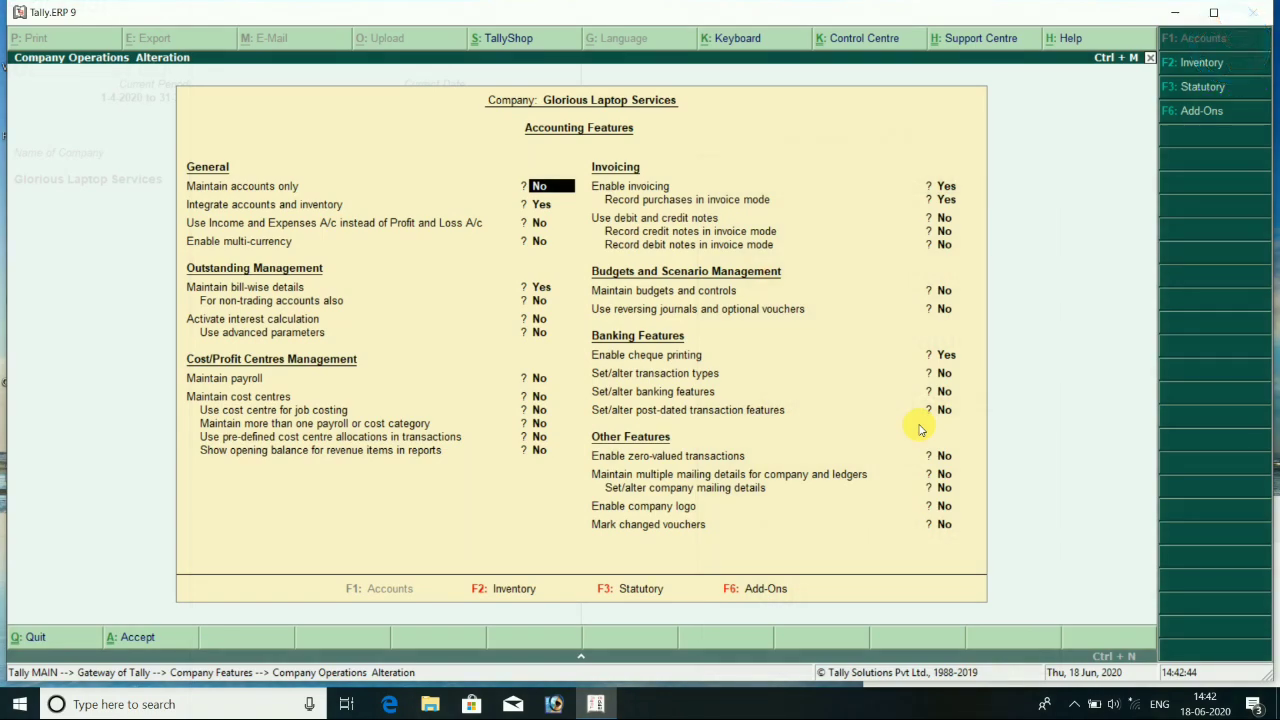
{"action": "key", "text": "Return"}
{"action": "key", "text": "Return"}
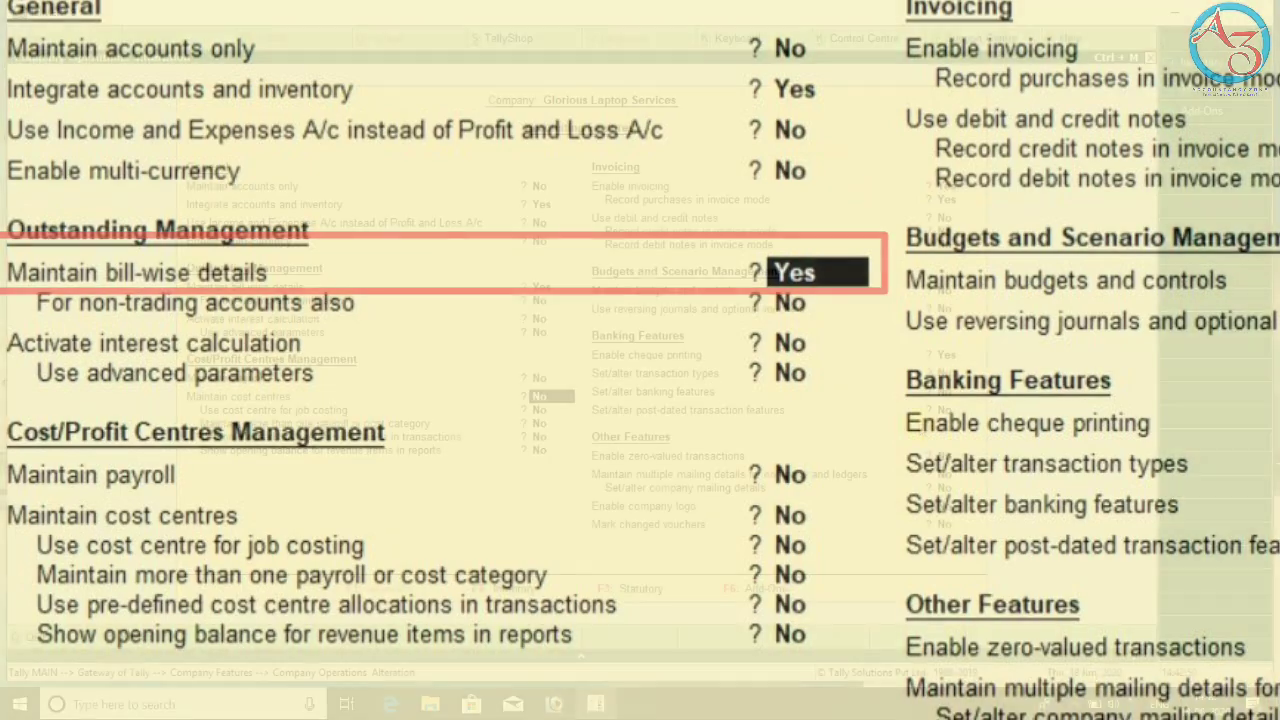
- Accept the accounting features with Maintain bill-wise details kept at Yes, and return to the Gateway of Tally
{"action": "key", "text": "Return"}
{"action": "key", "text": "Return"}
{"action": "key", "text": "Return"}
{"action": "key", "text": "Return"}
{"action": "key", "text": "Return"}
{"action": "key", "text": "Return"}
{"action": "key", "text": "Return"}
{"action": "key", "text": "Return"}
{"action": "key", "text": "Return"}
{"action": "key", "text": "Return"}
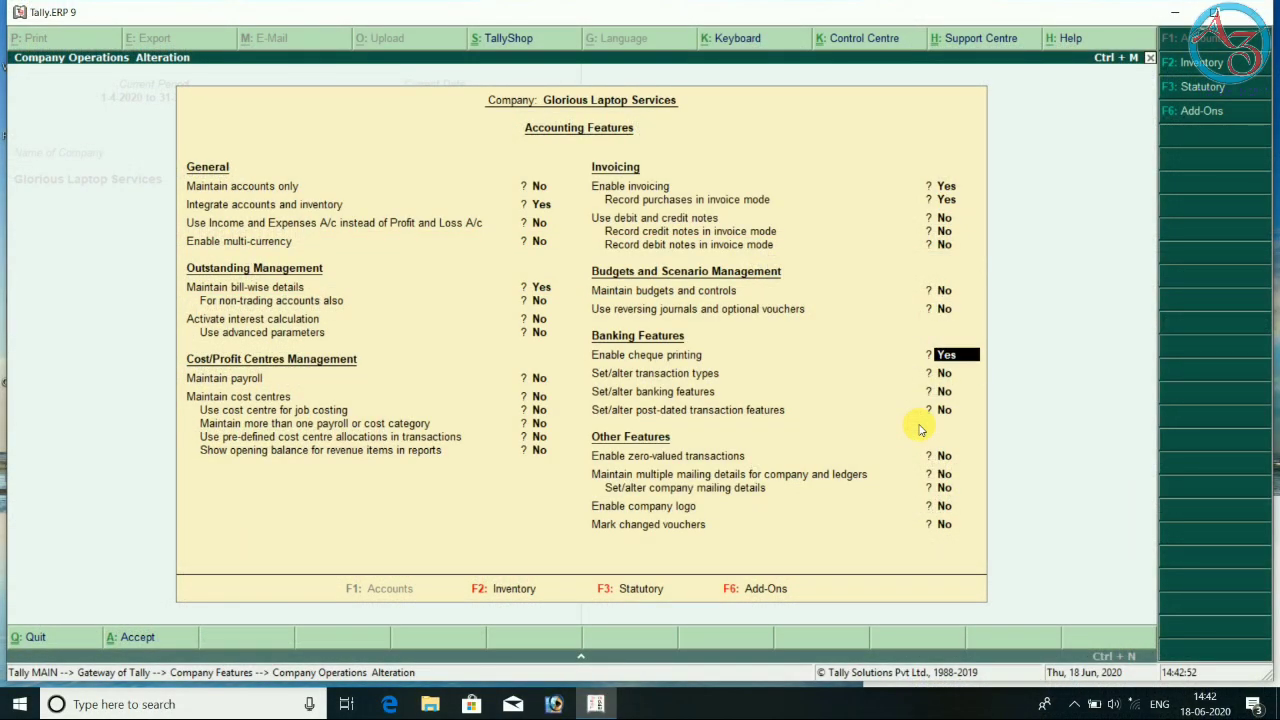
{"action": "key", "text": "Return"}
{"action": "key", "text": "Return"}
{"action": "key", "text": "Return"}
{"action": "key", "text": "Return"}
{"action": "key", "text": "Return"}
{"action": "key", "text": "Return"}
{"action": "key", "text": "Return"}
{"action": "key", "text": "Return"}
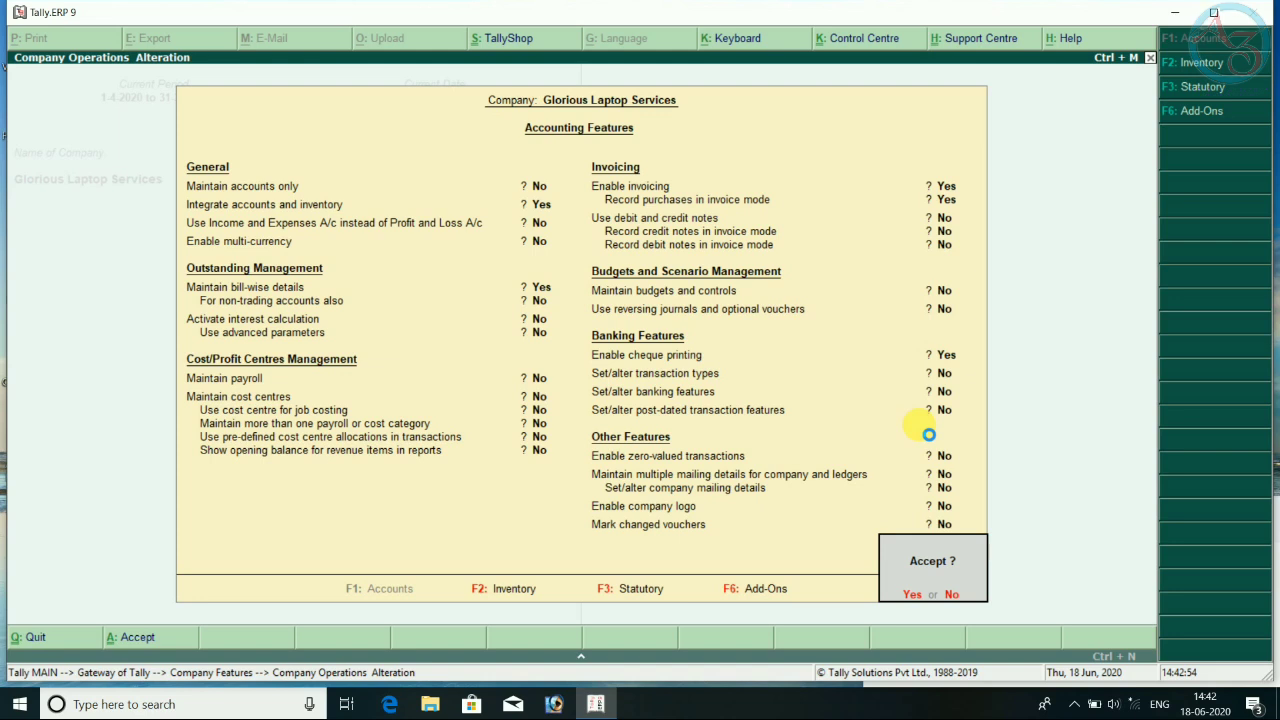
{"action": "key", "text": "Return"}
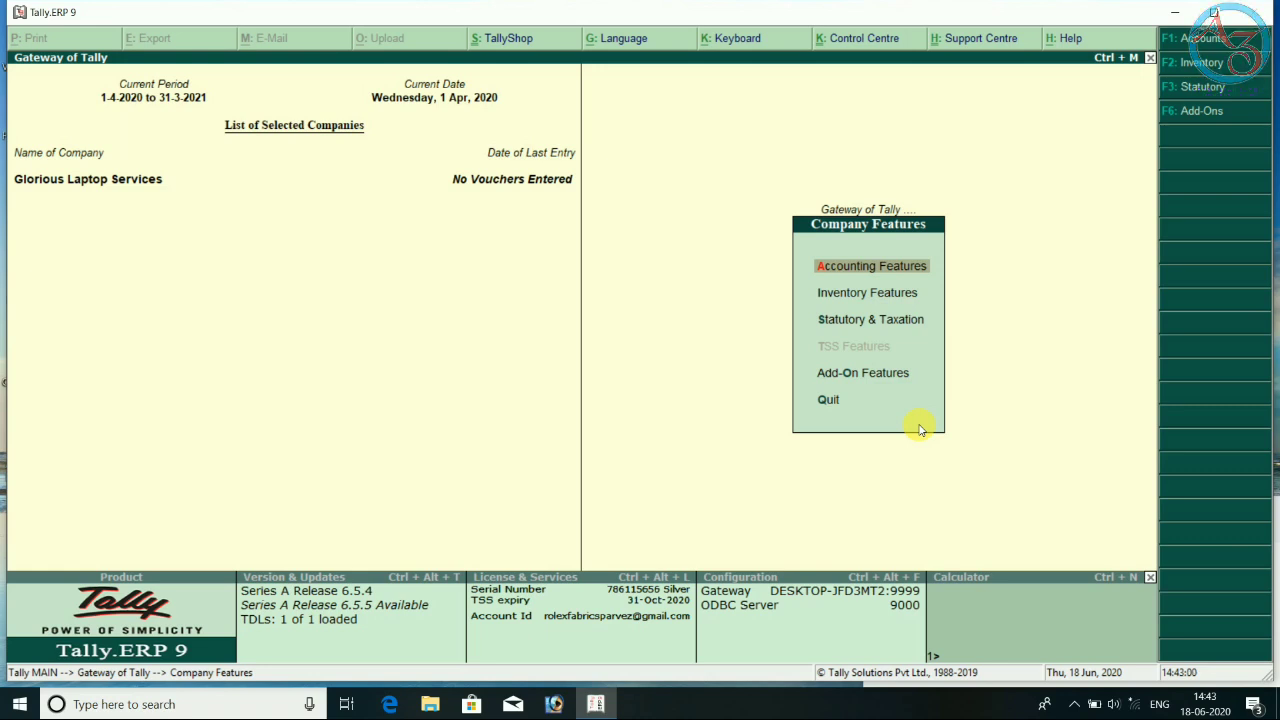
{"action": "key", "text": "Escape"}
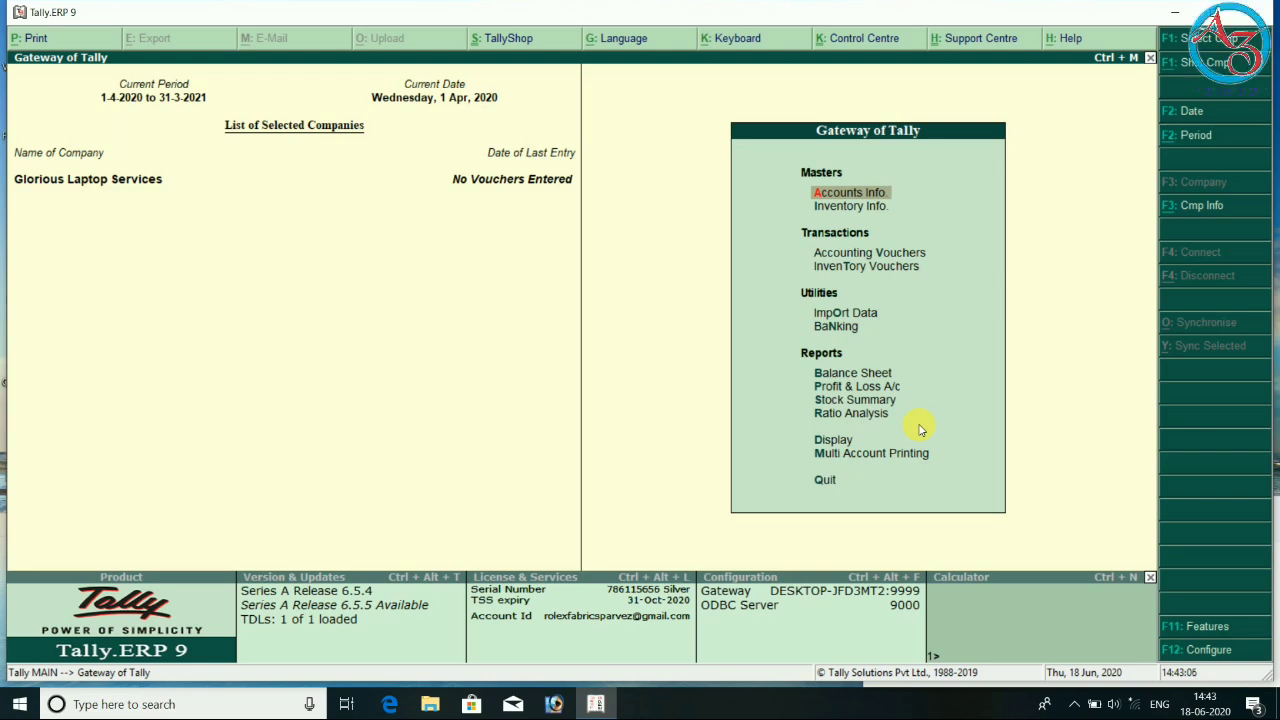
- Start a new single ledger under Accounts Info and name it Janta Super Tech, leaving the alias blank
{"action": "key", "text": "Return"}
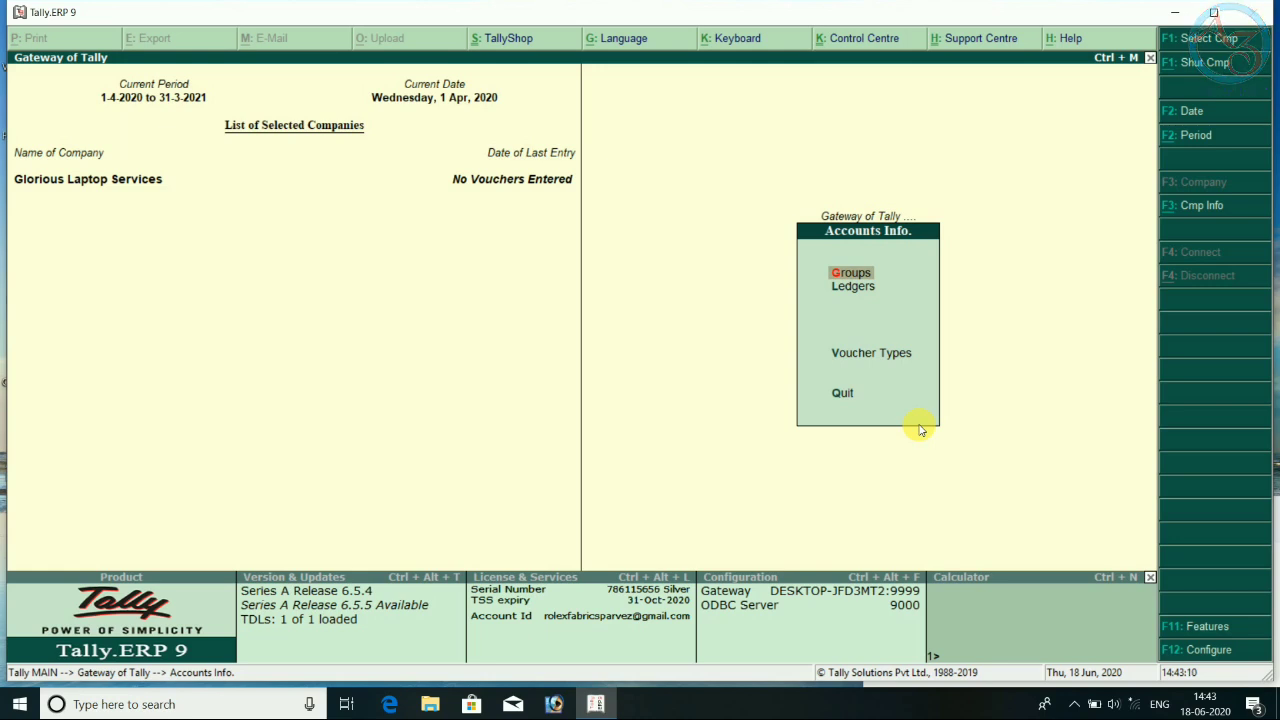
{"action": "key", "text": "Down"}
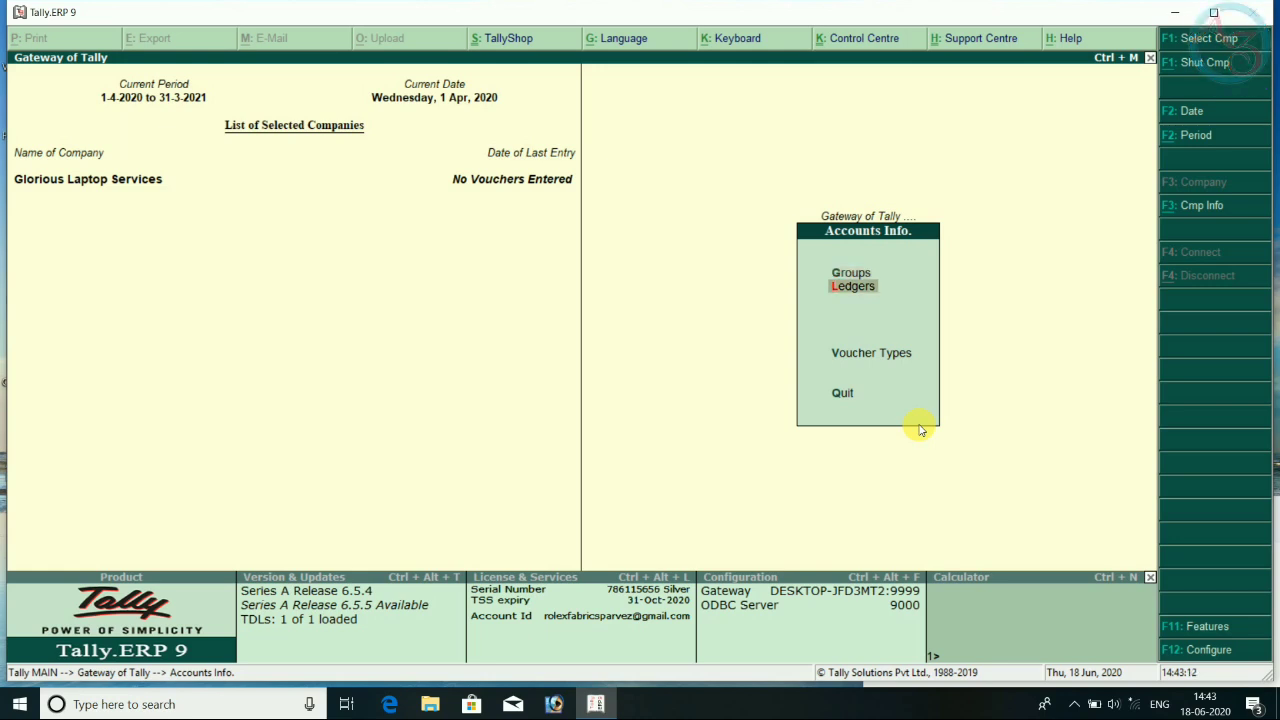
{"action": "key", "text": "Return"}
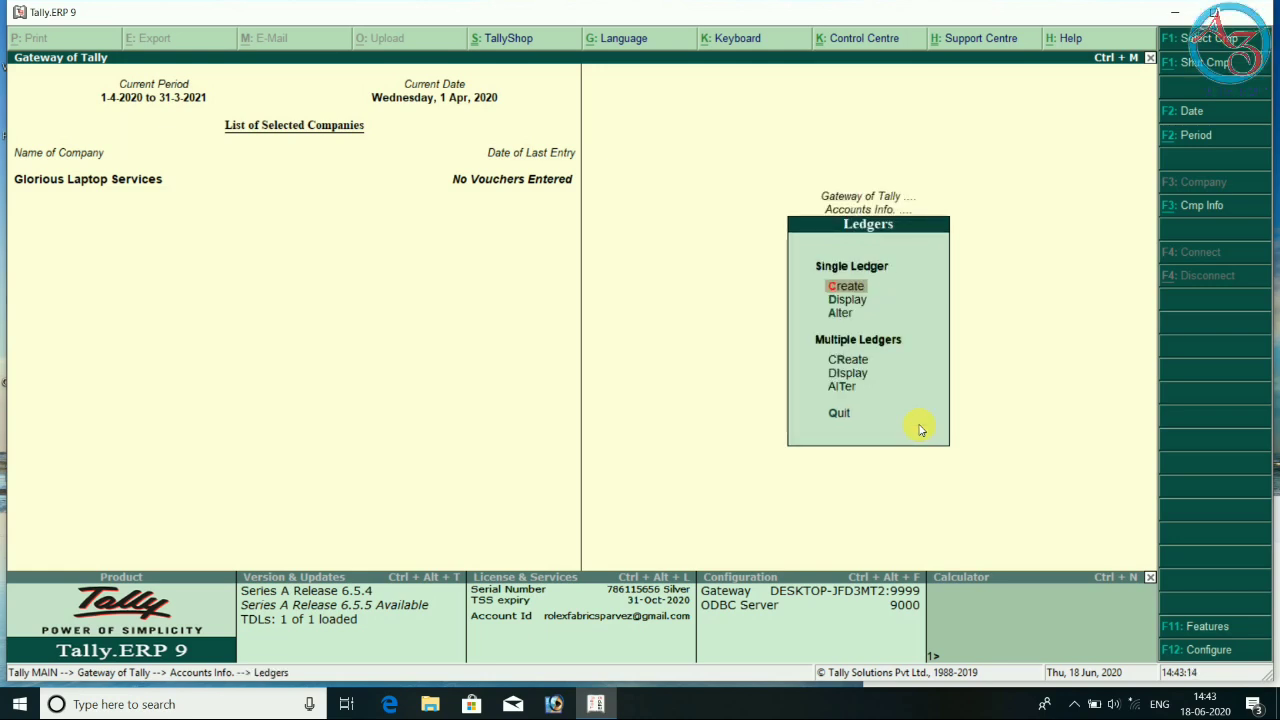
{"action": "key", "text": "Return"}
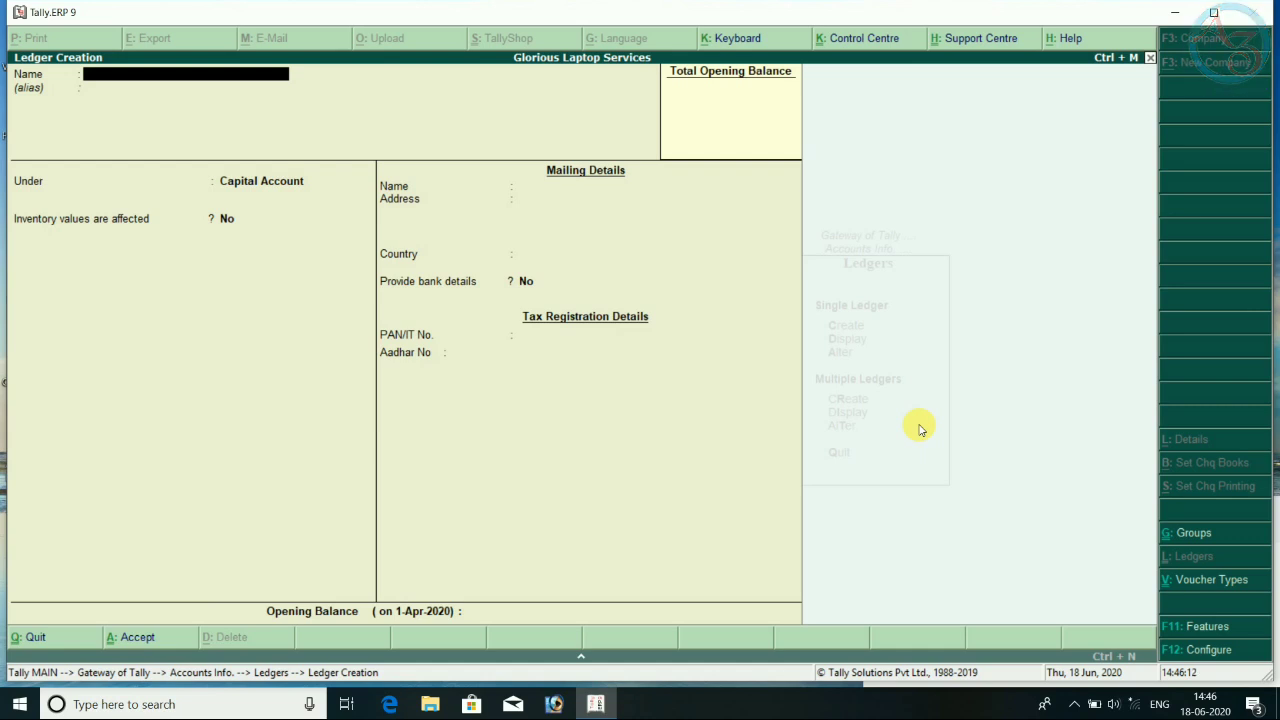
{"action": "type", "text": "Sup"}
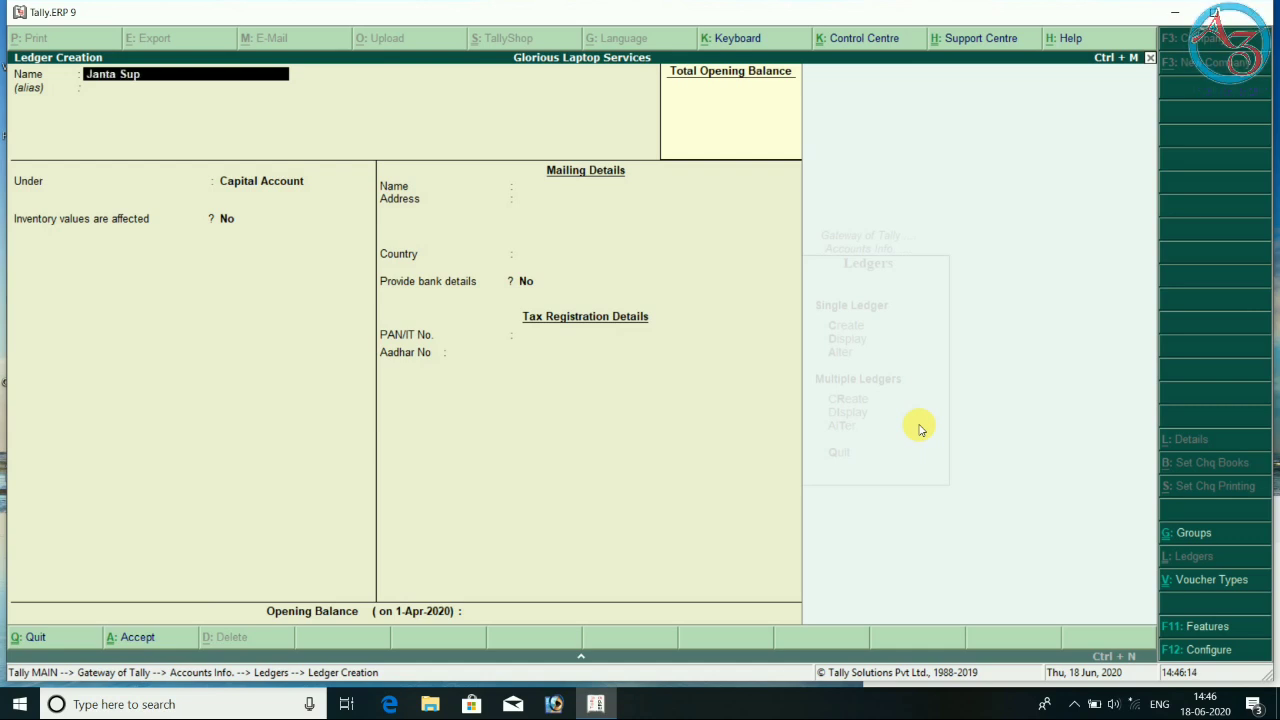
{"action": "type", "text": "er tech"}
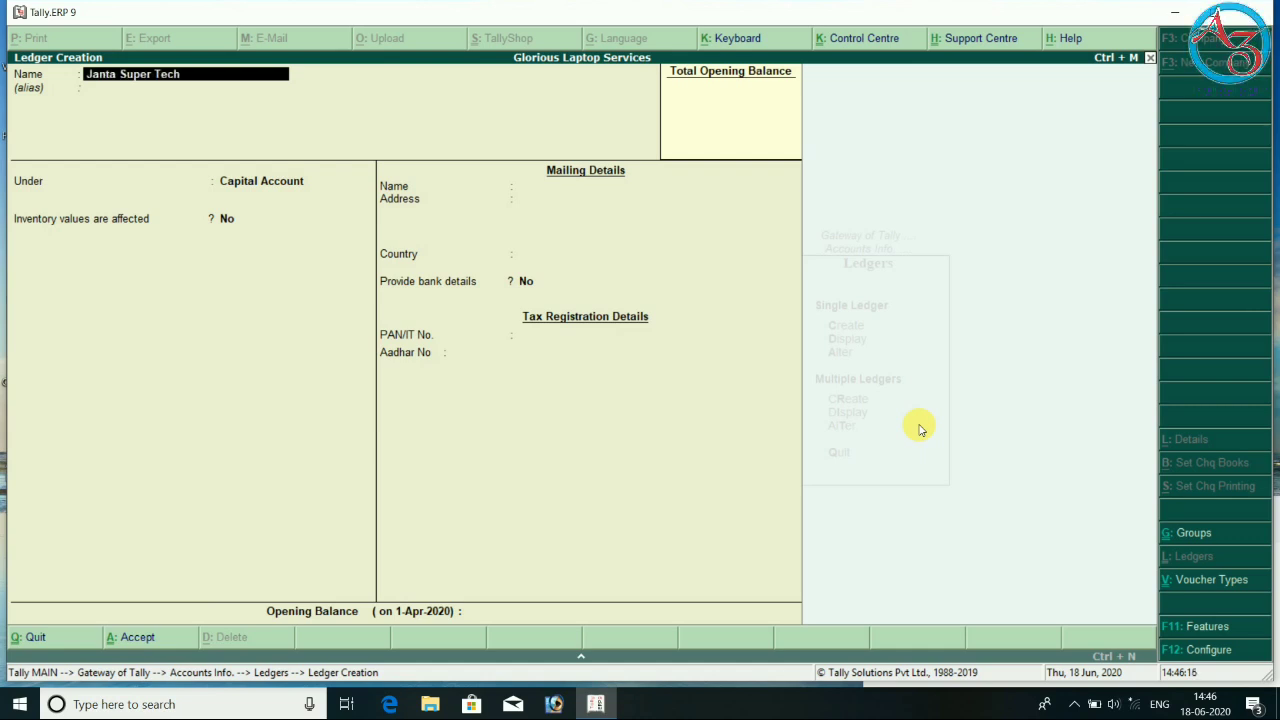
{"action": "key", "text": "Return"}
{"action": "key", "text": "Return"}
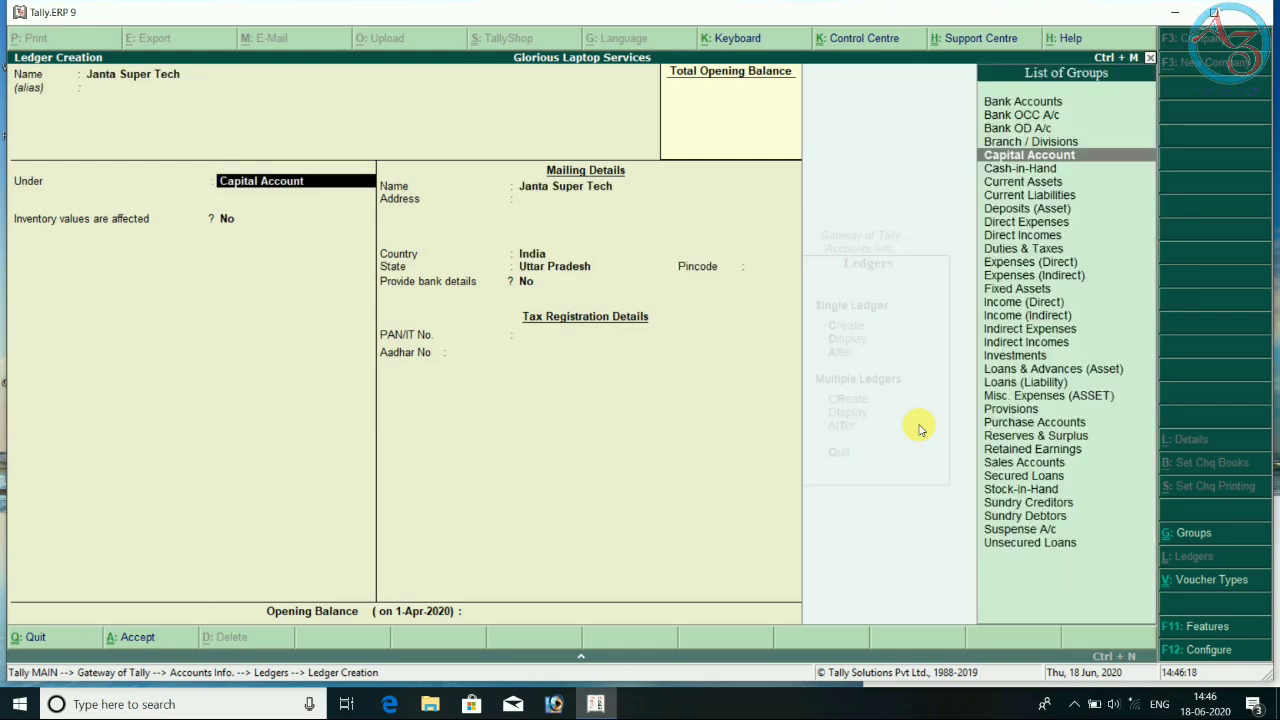
- Place the Janta Super Tech ledger under the Sundry Creditors group
{"action": "key", "text": "Down"}
{"action": "key", "text": "Down"}
{"action": "key", "text": "Down"}
{"action": "key", "text": "Down"}
{"action": "key", "text": "Down"}
{"action": "key", "text": "Down"}
{"action": "key", "text": "Down"}
{"action": "key", "text": "Down"}
{"action": "key", "text": "Down"}
{"action": "key", "text": "Down"}
{"action": "key", "text": "Down"}
{"action": "key", "text": "Down"}
{"action": "key", "text": "Down"}
{"action": "key", "text": "Down"}
{"action": "key", "text": "Down"}
{"action": "key", "text": "Down"}
{"action": "key", "text": "Down"}
{"action": "key", "text": "Down"}
{"action": "key", "text": "Down"}
{"action": "key", "text": "Down"}
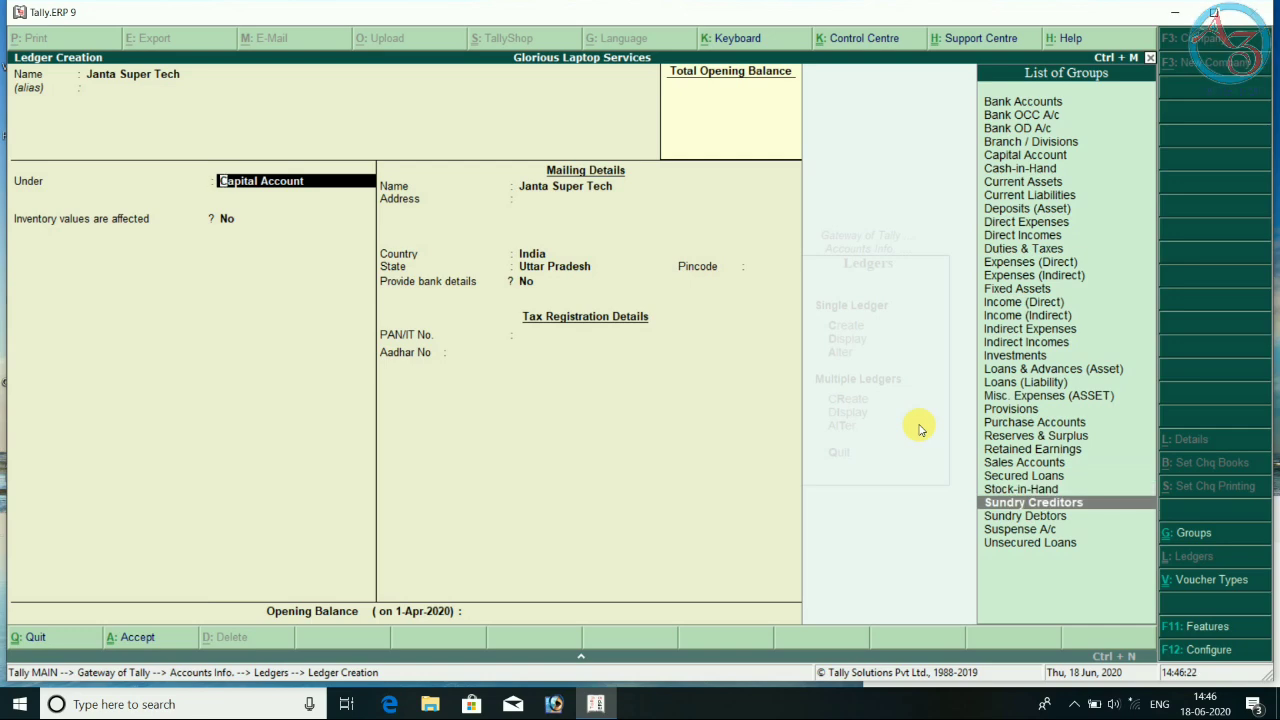
{"action": "key", "text": "Return"}
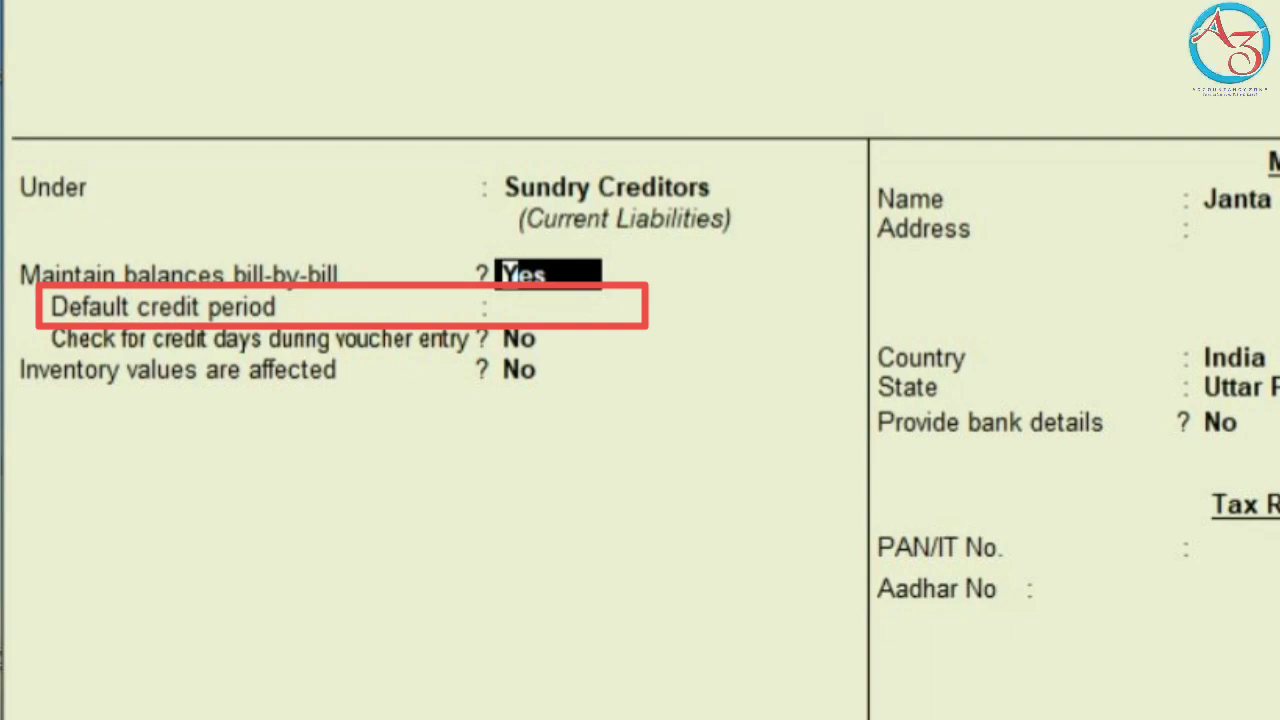
- Keep bill-by-bill balances on, set the default credit period to 15 days and Check for credit days during voucher entry to Yes
{"action": "key", "text": "Return"}
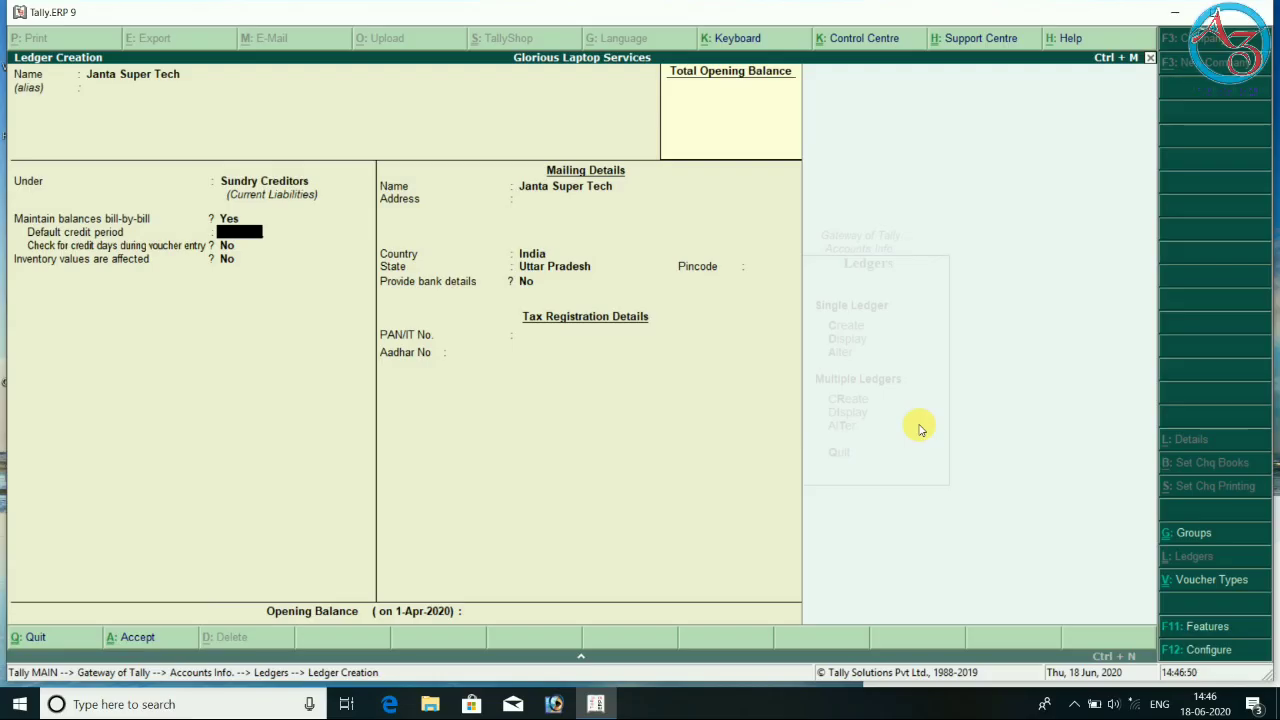
{"action": "type", "text": "15"}
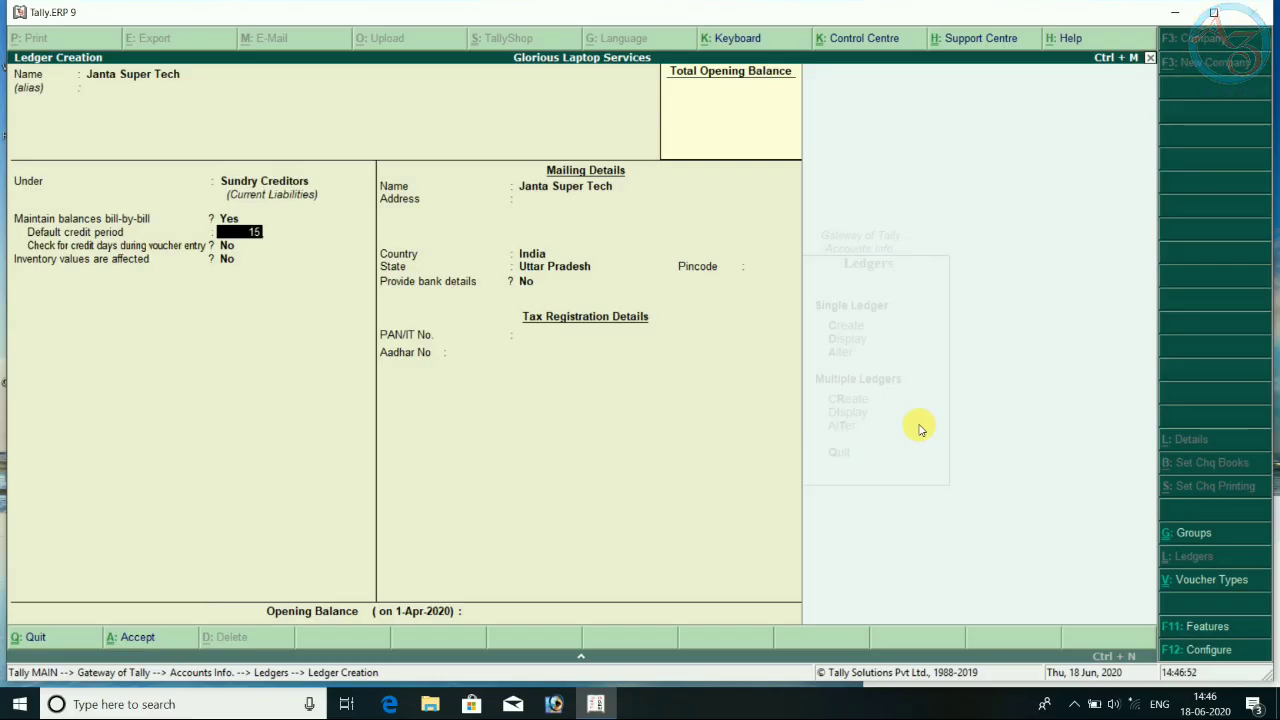
{"action": "key", "text": "Return"}
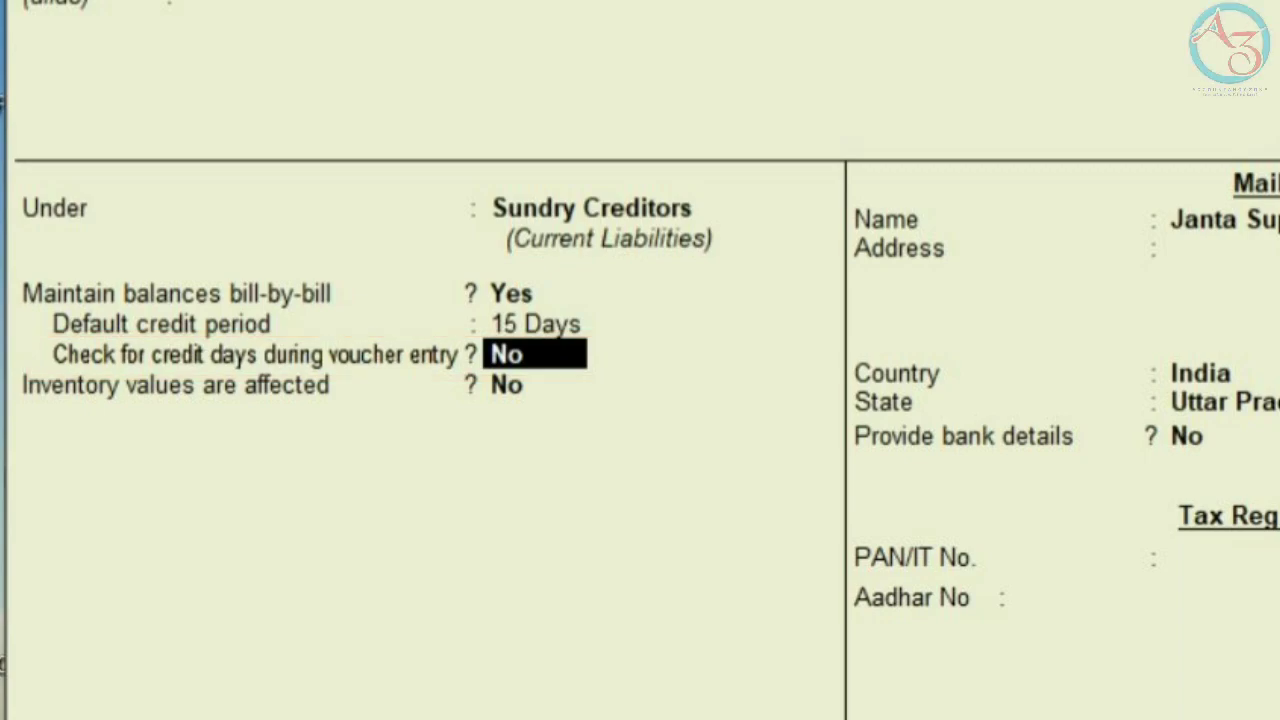
{"action": "type", "text": "y"}
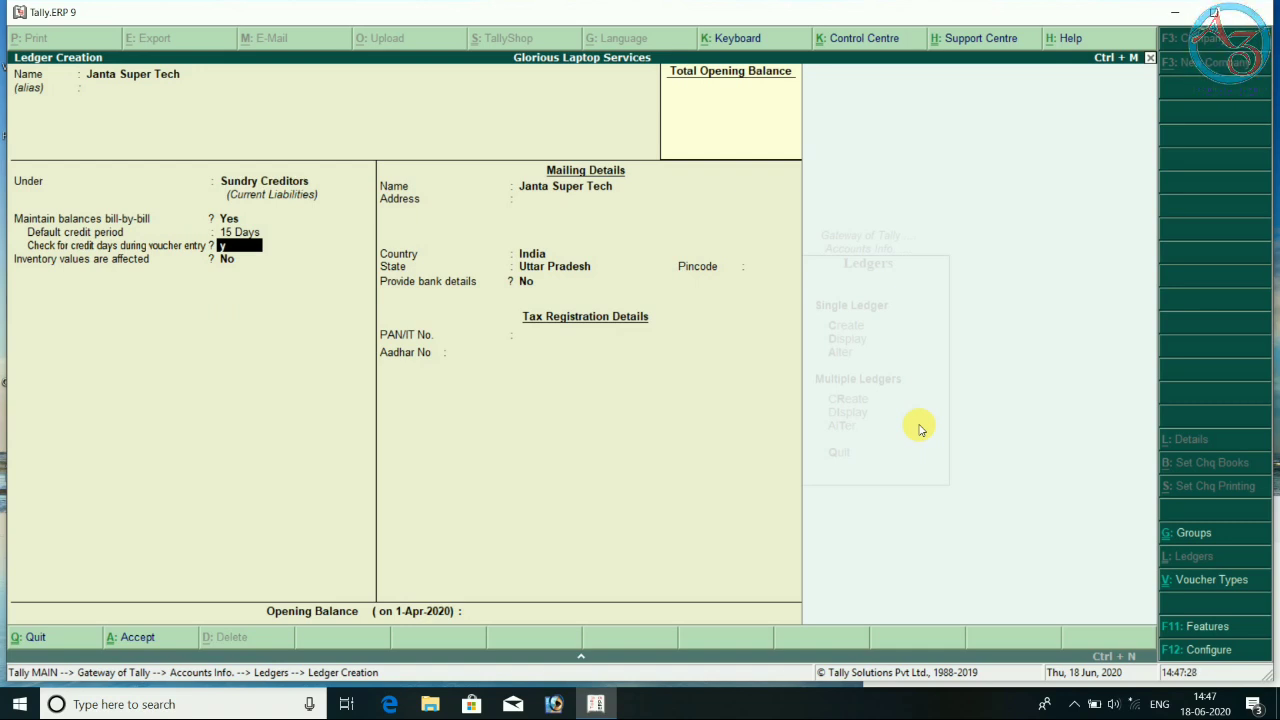
{"action": "key", "text": "Return"}
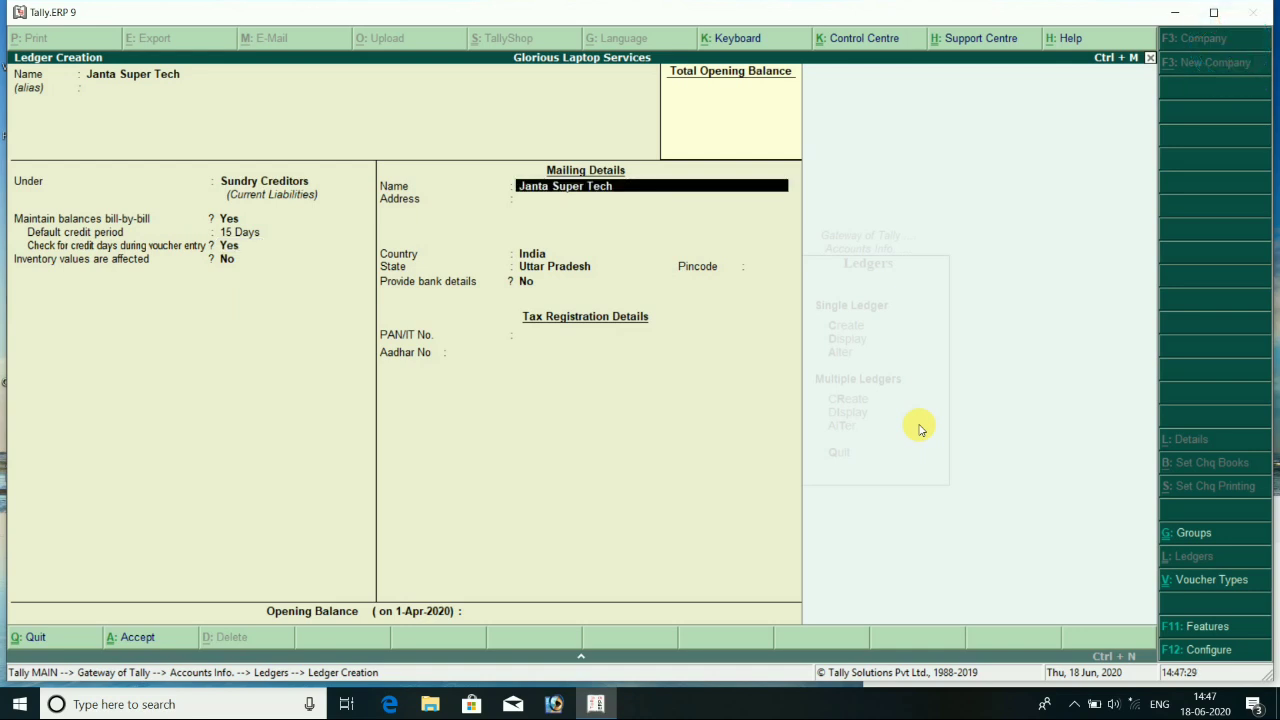
- Keep the default mailing details, leave the tax registration details blank, and save the Janta Super Tech ledger
{"action": "key", "text": "Return"}
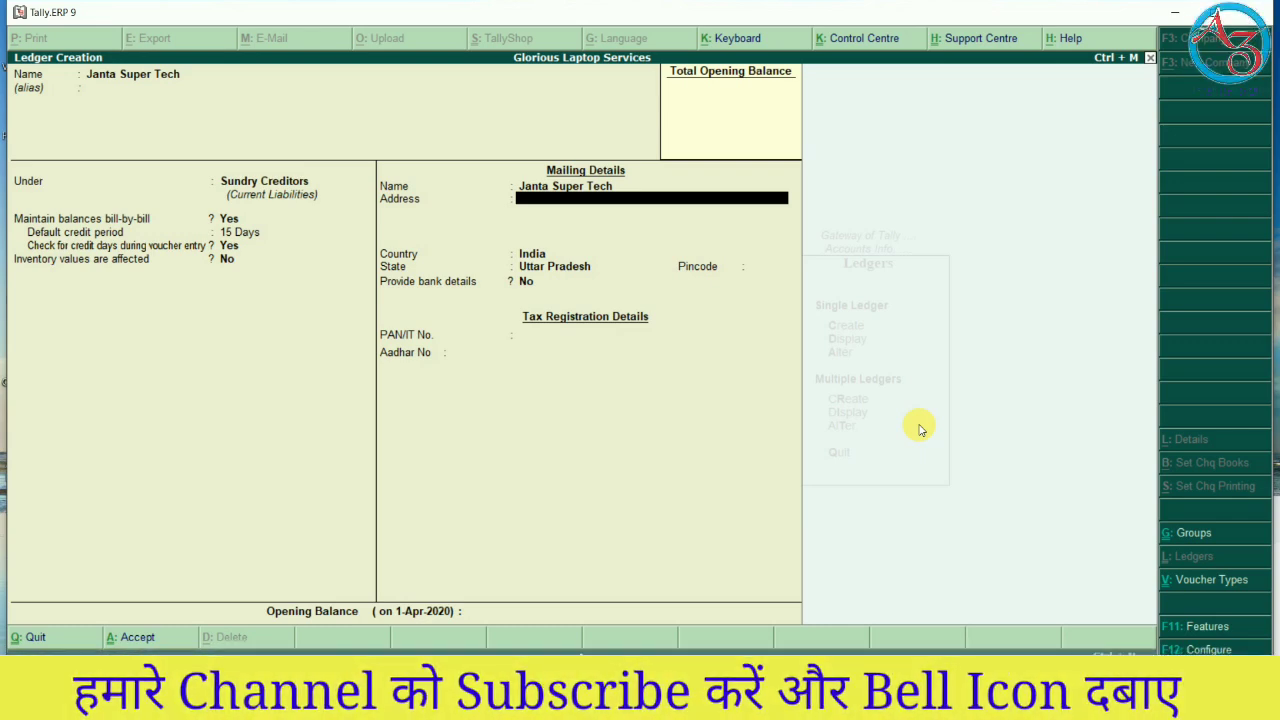
{"action": "key", "text": "Return"}
{"action": "key", "text": "Return"}
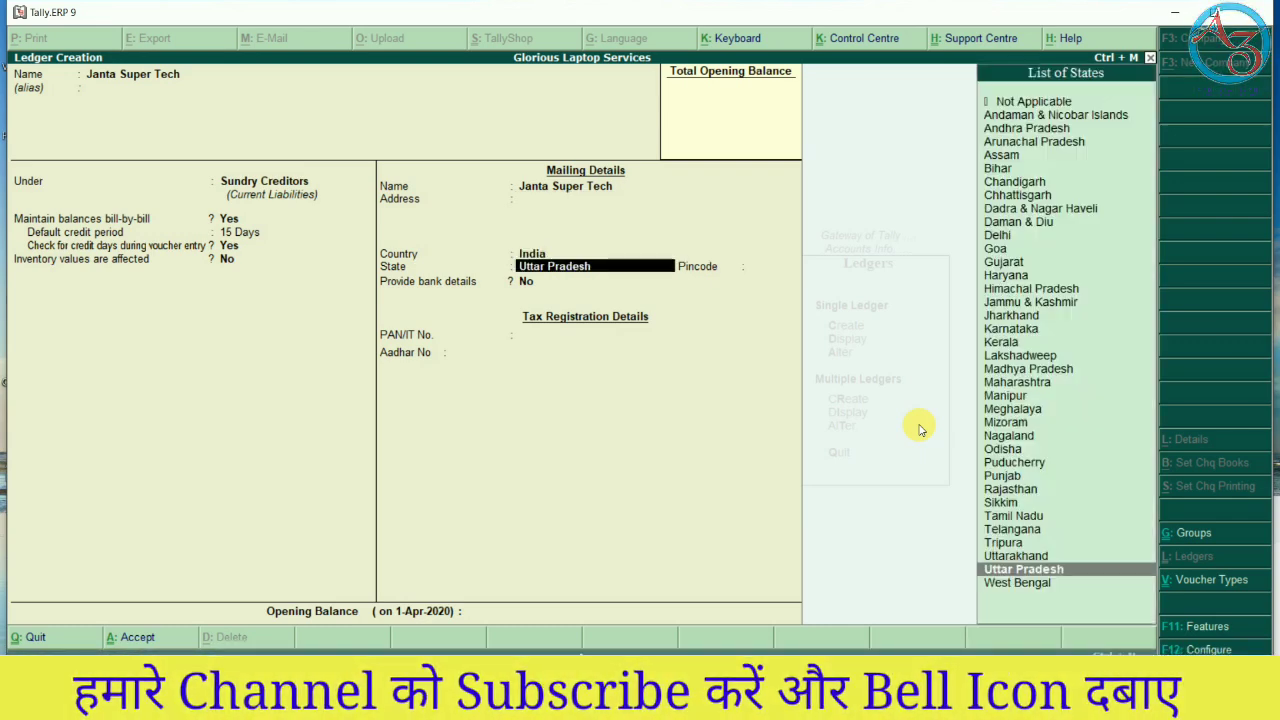
{"action": "key", "text": "Return"}
{"action": "key", "text": "Return"}
{"action": "key", "text": "Return"}
{"action": "key", "text": "Return"}
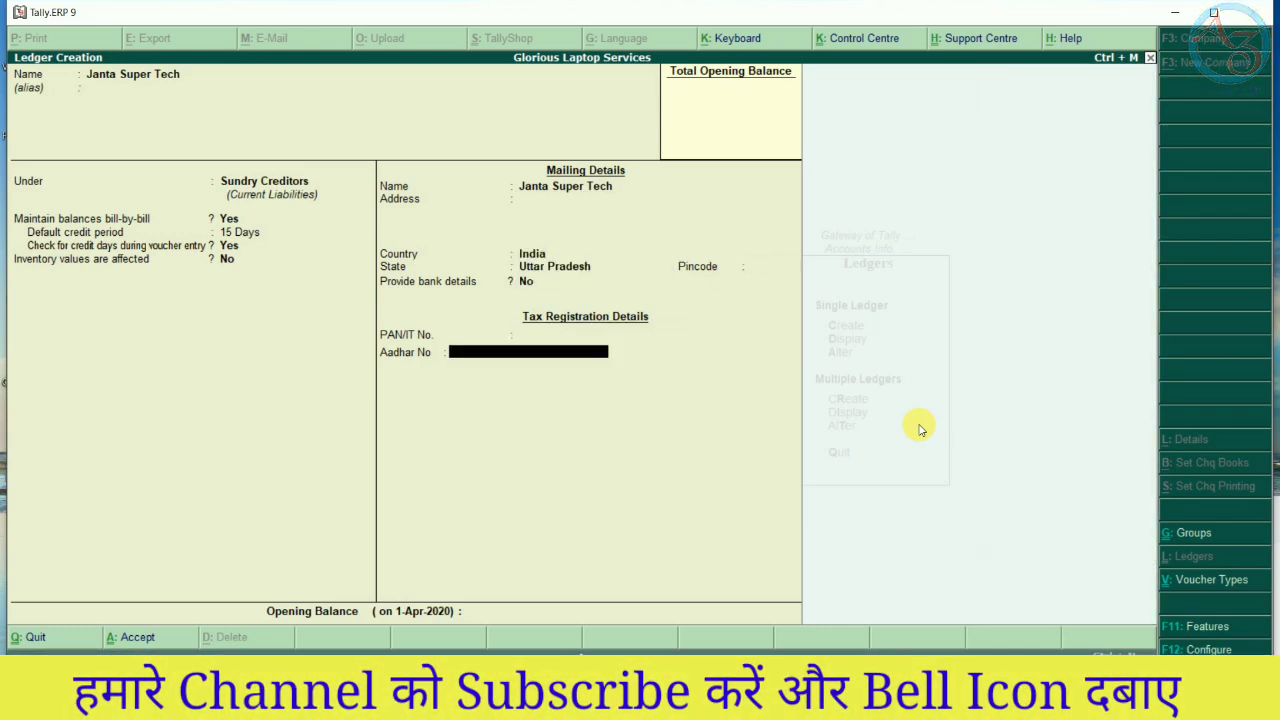
{"action": "key", "text": "Return"}
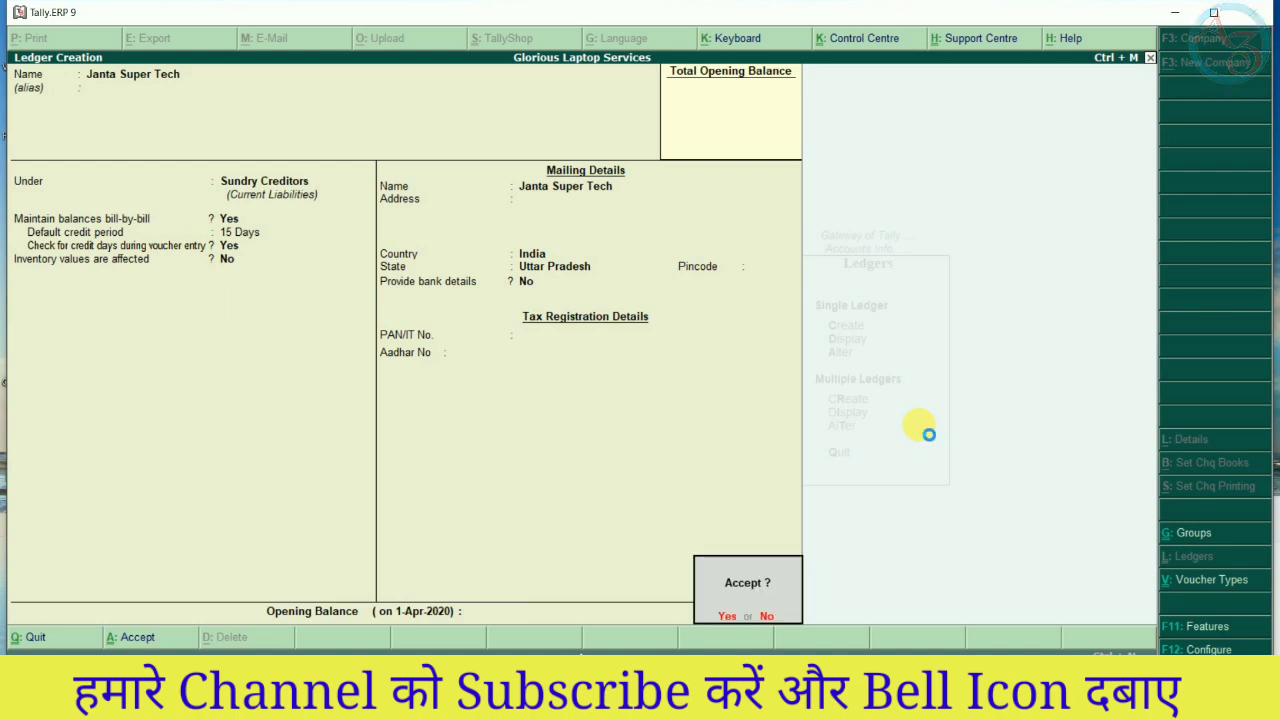
{"action": "key", "text": "Return"}
- Create a ledger named Purchase A/c under Purchase Accounts, with inventory values affected as Yes and type of ledger Not Applicable
{"action": "type", "text": "Purchase A/c"}
{"action": "key", "text": "Return"}
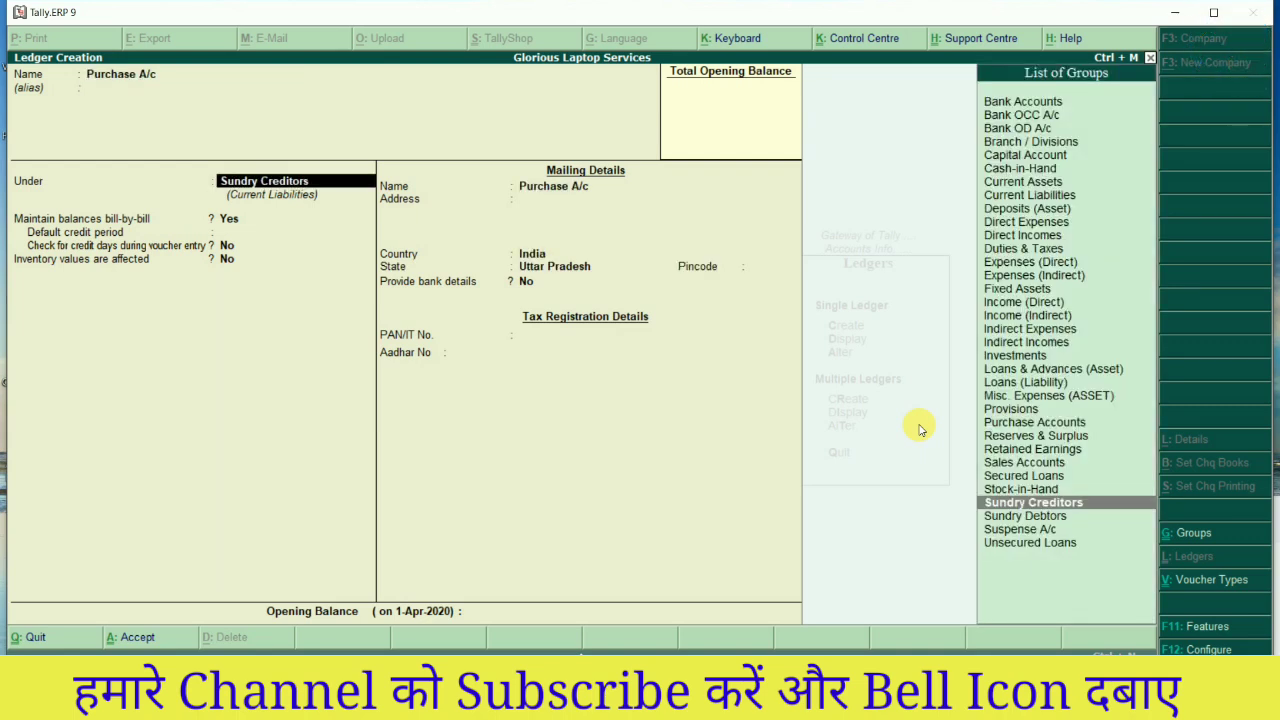
{"action": "type", "text": "Pu"}
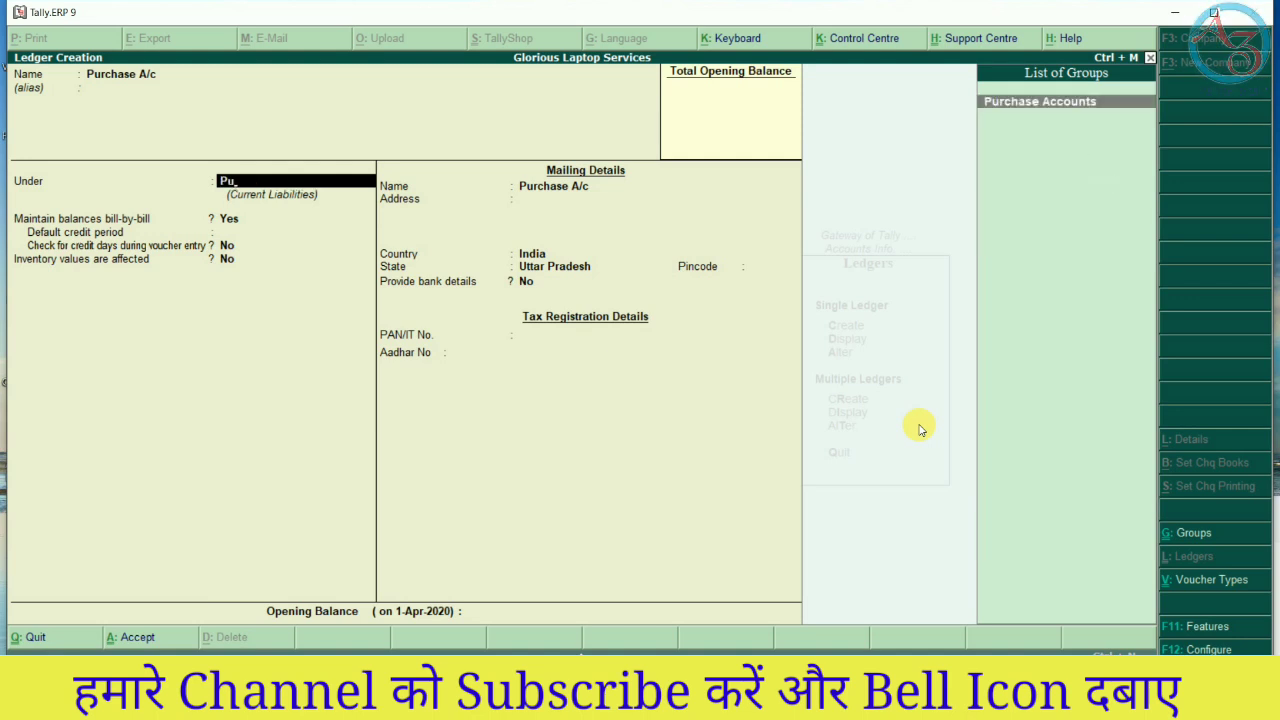
{"action": "key", "text": "Return"}
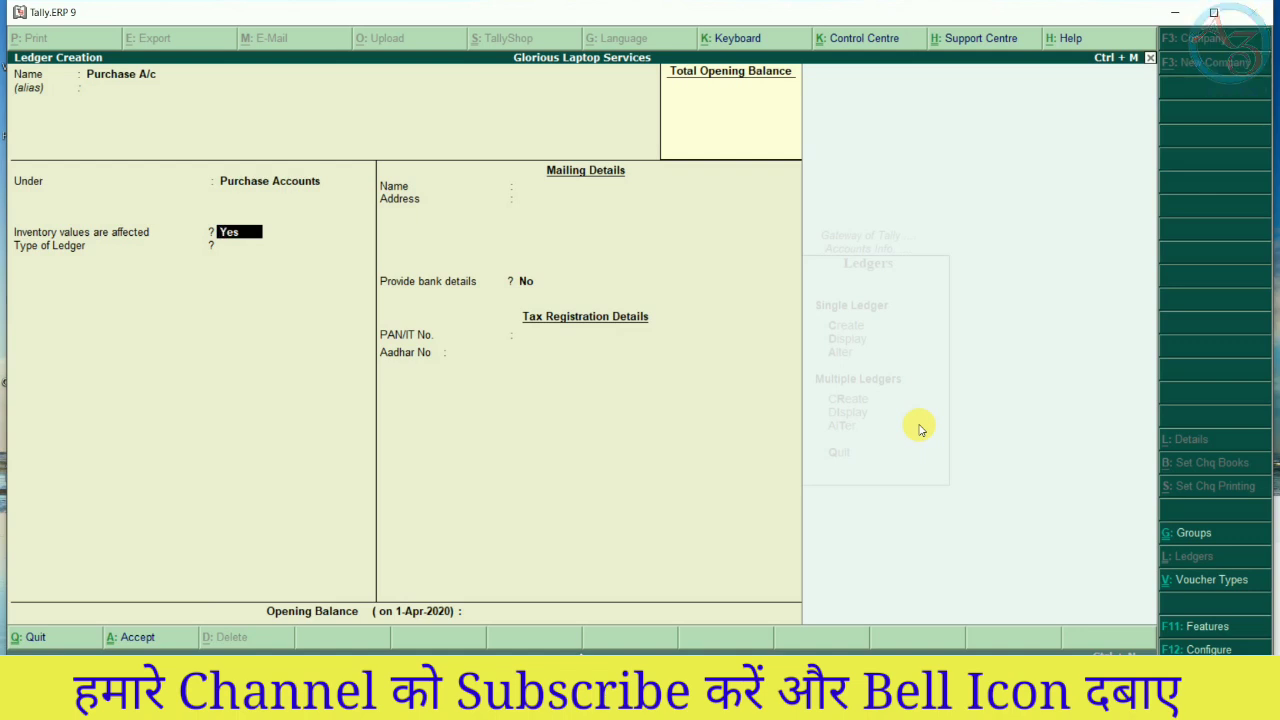
{"action": "key", "text": "Return"}
{"action": "key", "text": "Return"}
{"action": "key", "text": "Return"}
{"action": "key", "text": "Return"}
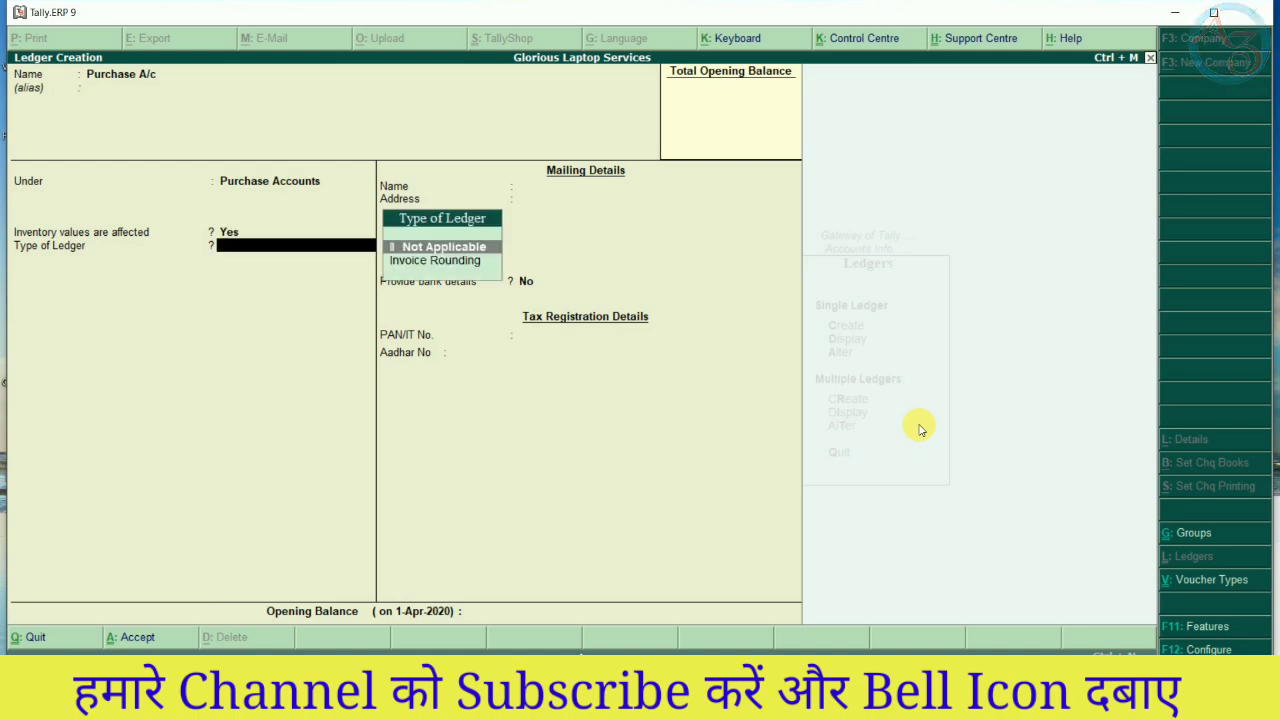
{"action": "key", "text": "Return"}
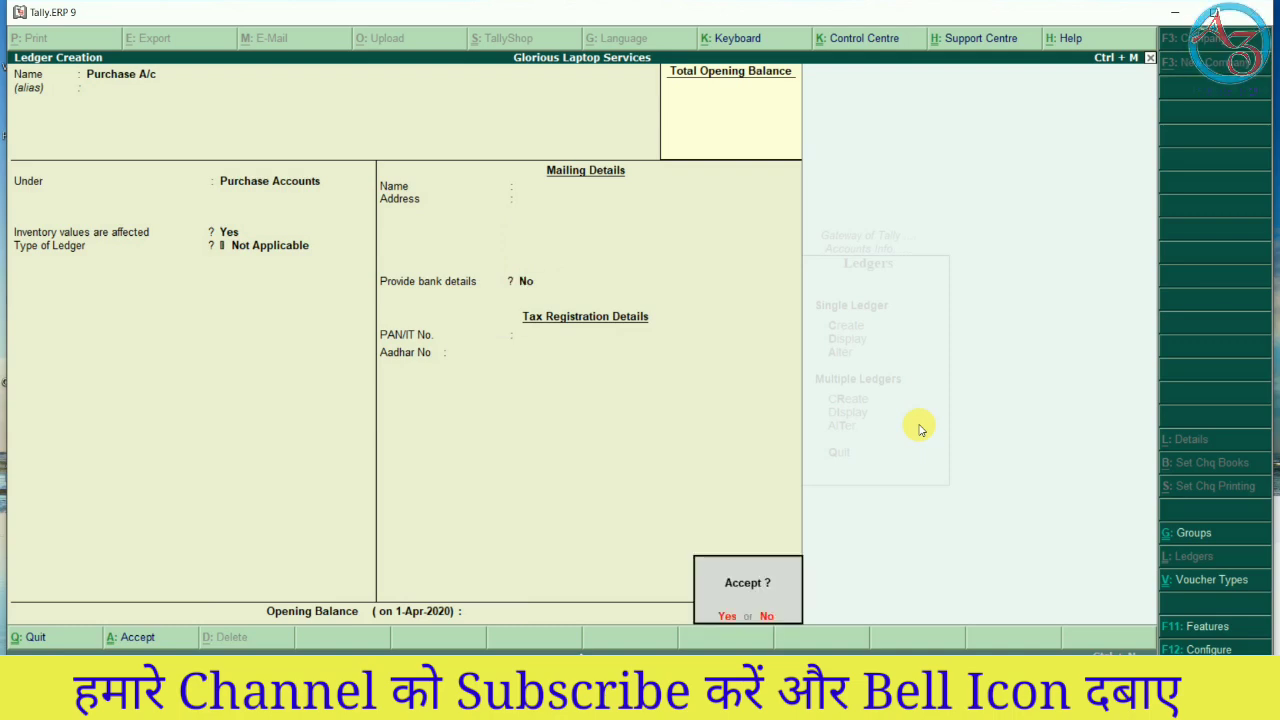
{"action": "key", "text": "Return"}
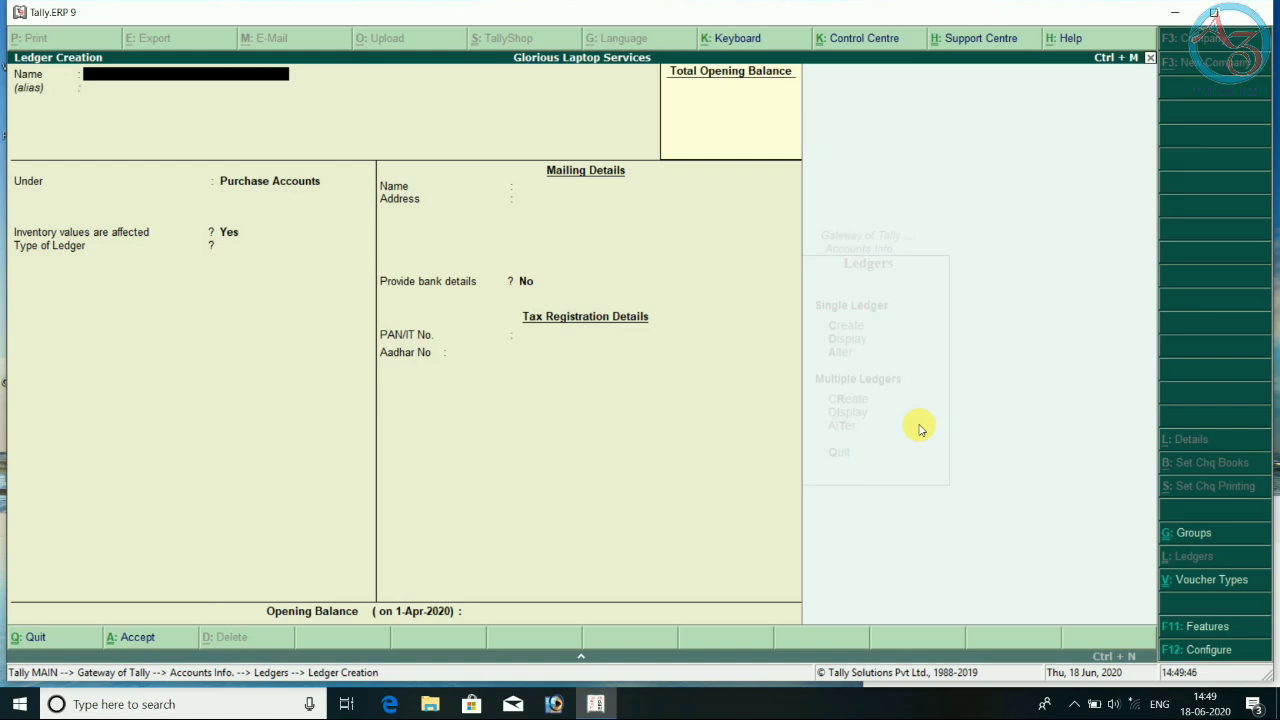
- Name the next new ledger Suman Services, leaving its alias blank
{"action": "type", "text": "Su"}
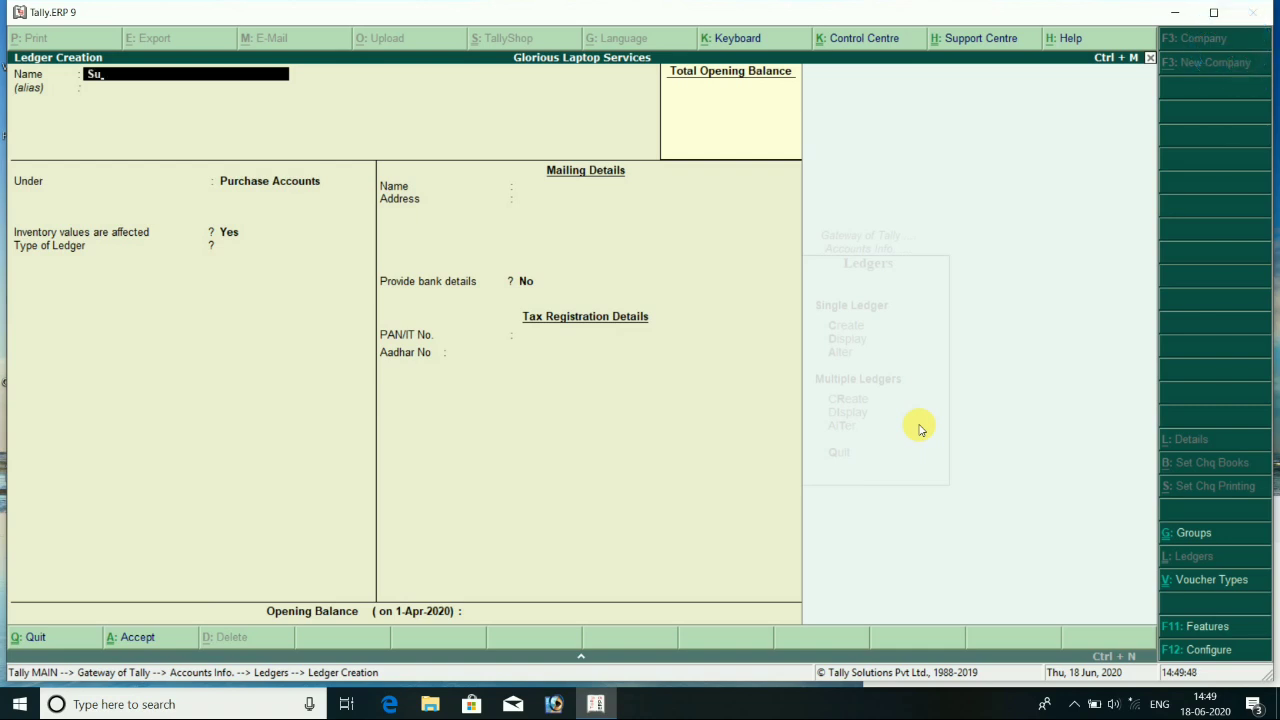
{"action": "type", "text": "man"}
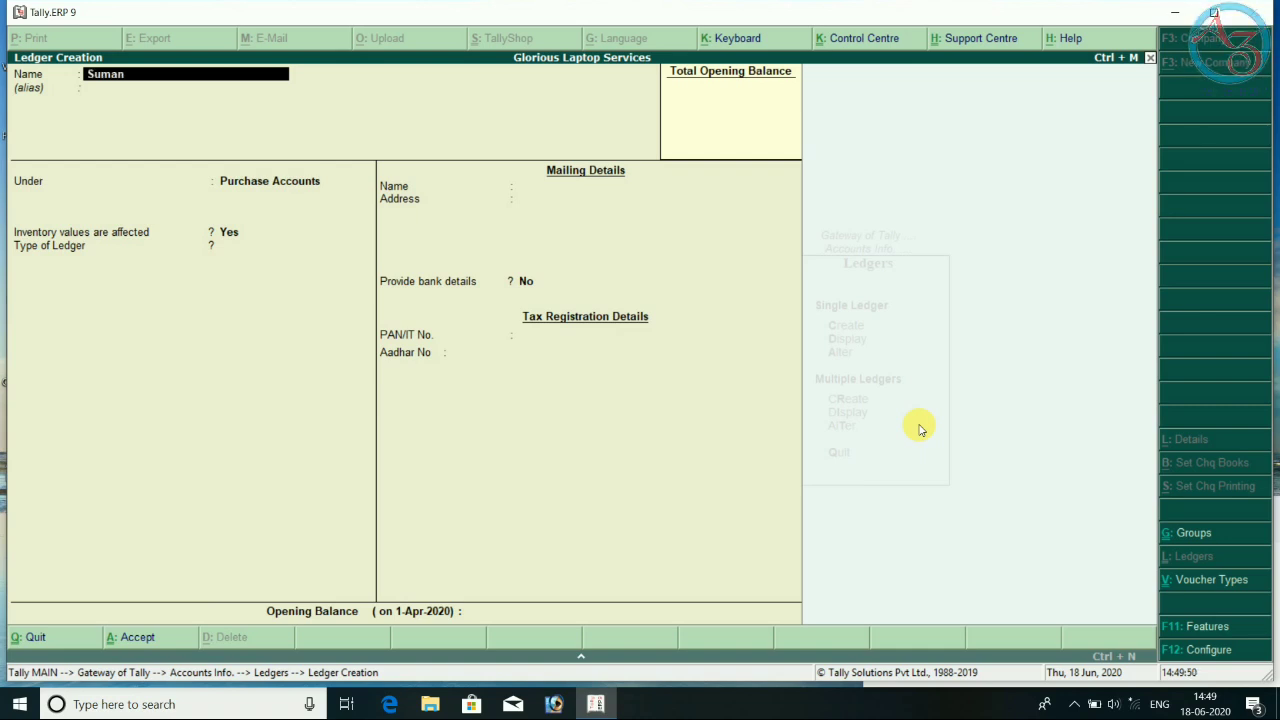
{"action": "type", "text": " Services"}
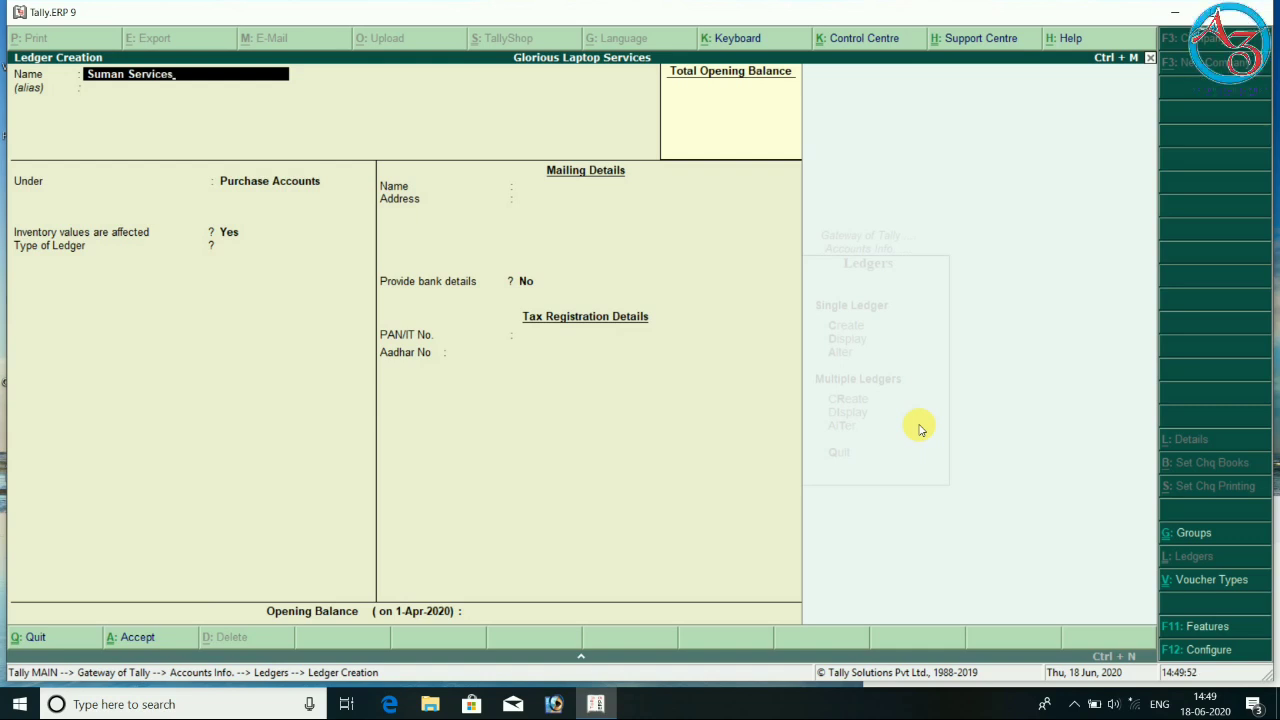
{"action": "key", "text": "Return"}
{"action": "key", "text": "Return"}
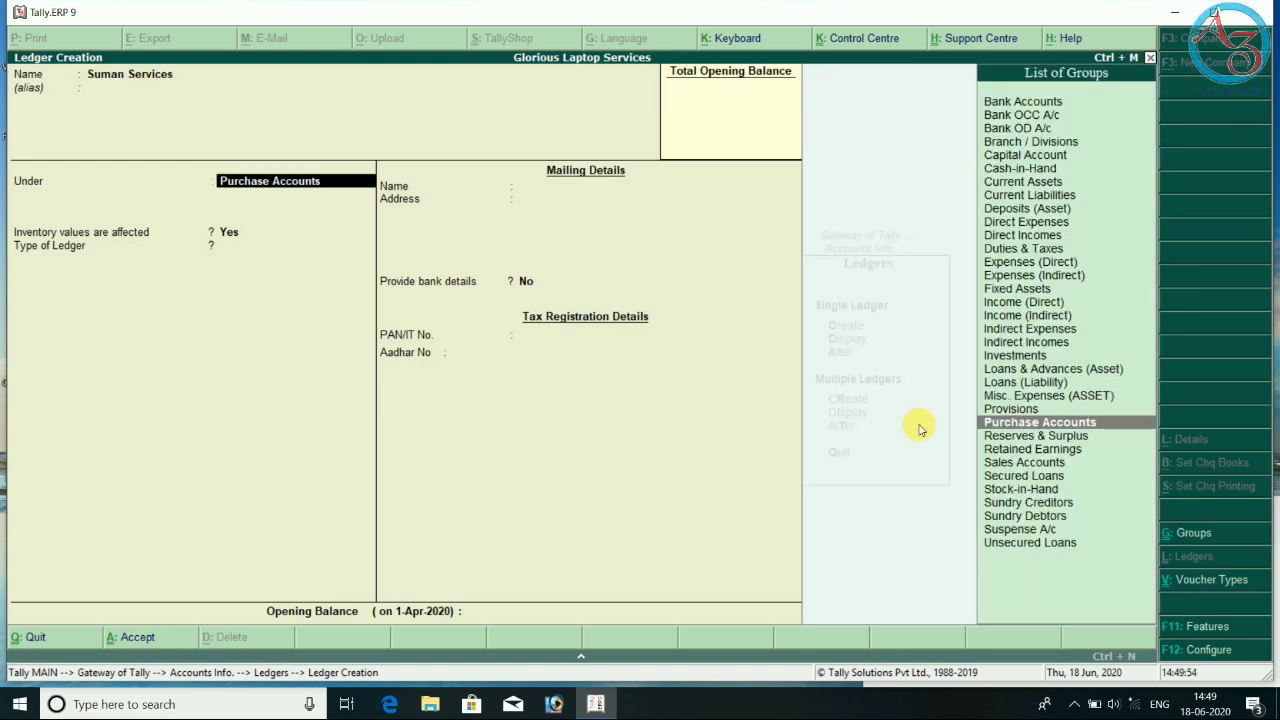
- Place the Suman Services ledger under Sundry Creditors and set Maintain balances bill-by-bill to Yes
{"action": "key", "text": "Down"}
{"action": "key", "text": "Down"}
{"action": "key", "text": "Down"}
{"action": "key", "text": "Down"}
{"action": "key", "text": "Down"}
{"action": "key", "text": "Down"}
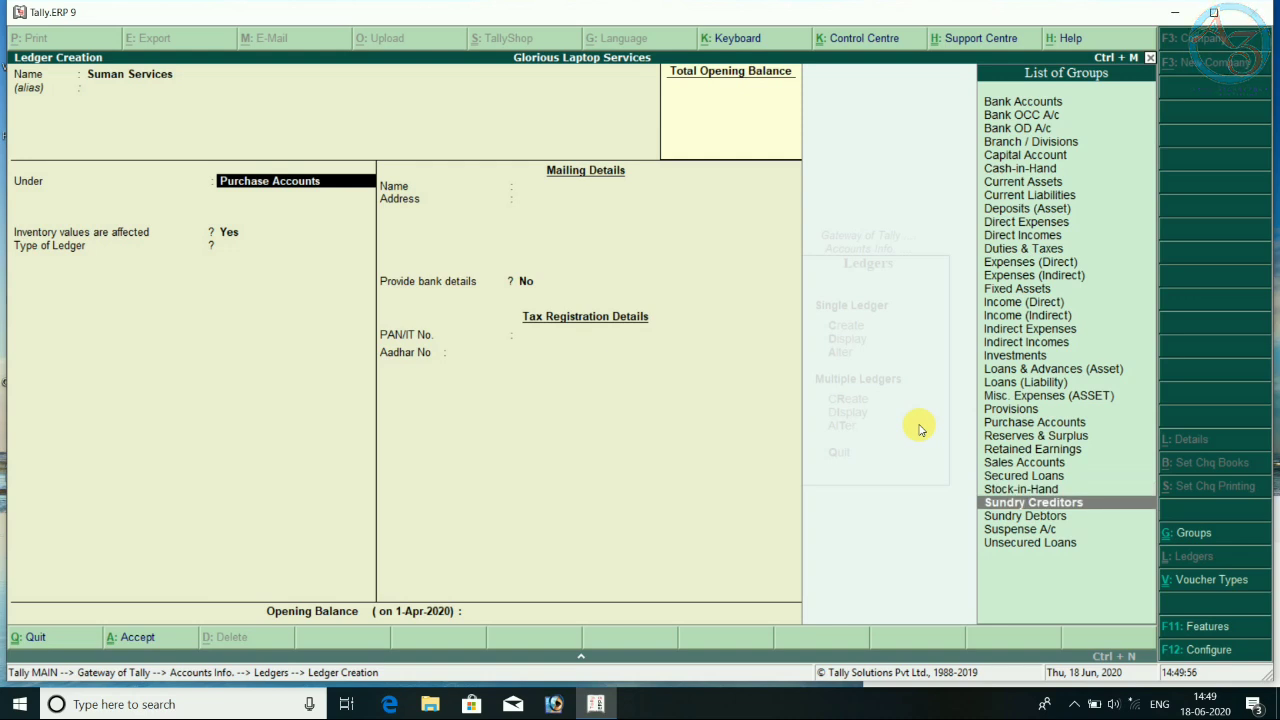
{"action": "key", "text": "Return"}
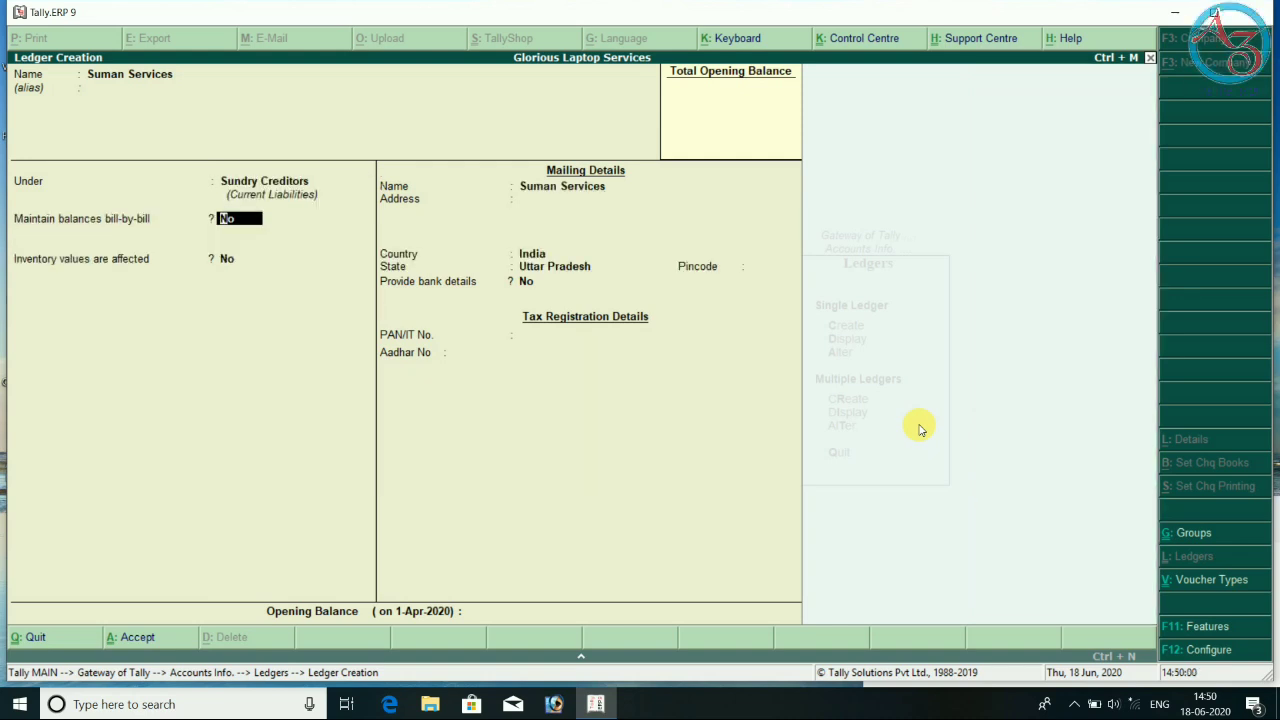
{"action": "type", "text": "y"}
{"action": "key", "text": "Return"}
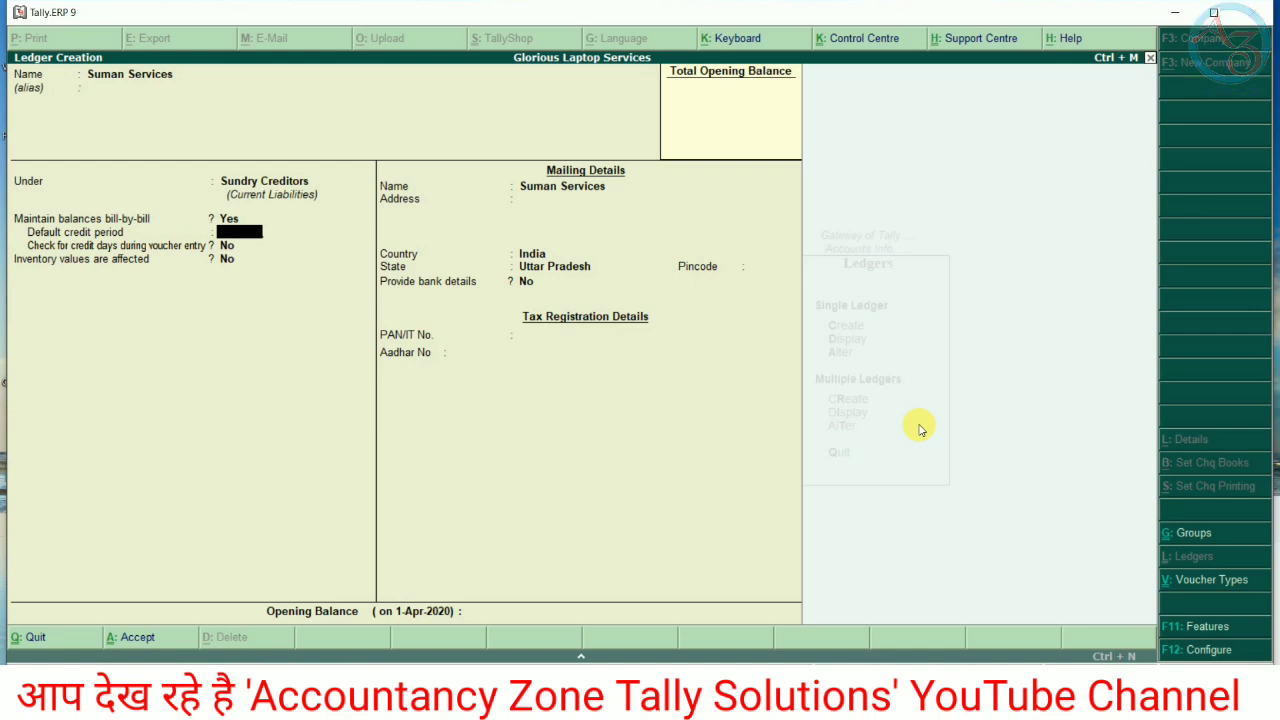
- Leave the default credit period blank and set Check for credit days during voucher entry to Yes
{"action": "key", "text": "Return"}
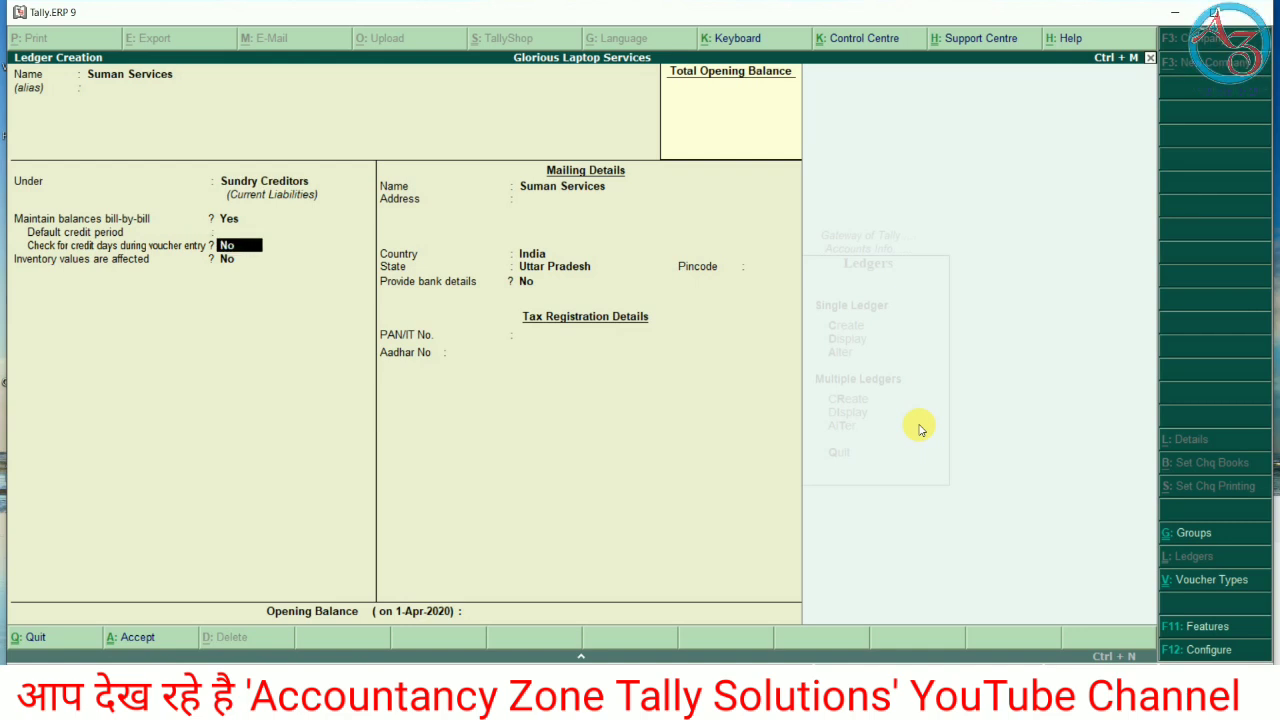
{"action": "type", "text": "y"}
{"action": "key", "text": "Return"}
- Keep inventory values affected as No, keep the default mailing and blank tax details, and save the Suman Services ledger
{"action": "key", "text": "Return"}
{"action": "key", "text": "Return"}
{"action": "key", "text": "Return"}
{"action": "key", "text": "Return"}
{"action": "key", "text": "Return"}
{"action": "key", "text": "Return"}
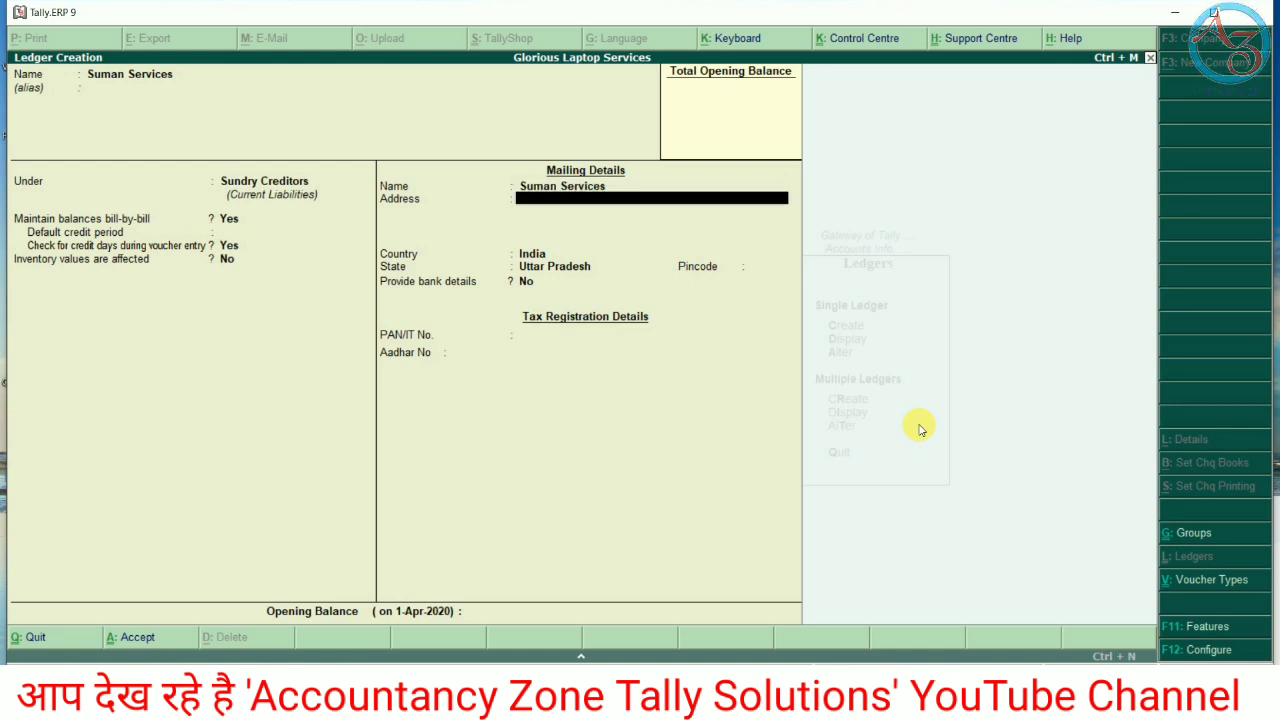
{"action": "key", "text": "Return"}
{"action": "key", "text": "Return"}
{"action": "key", "text": "Return"}
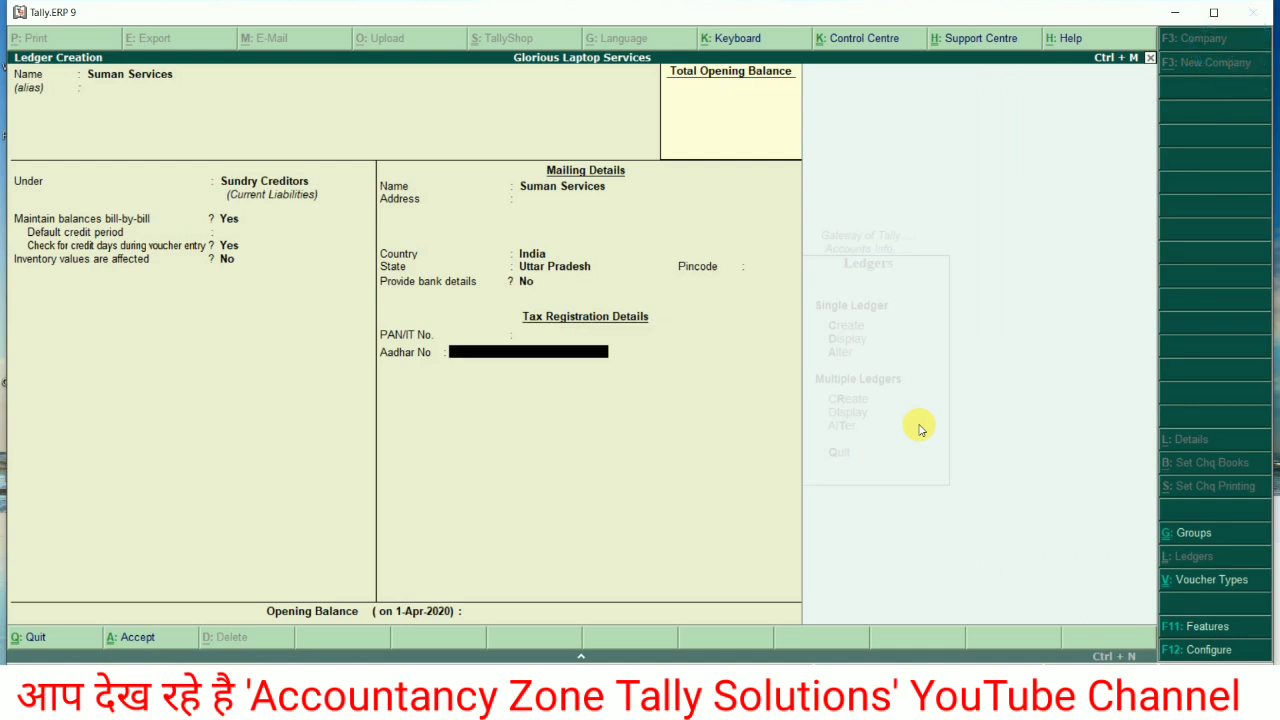
{"action": "key", "text": "Return"}
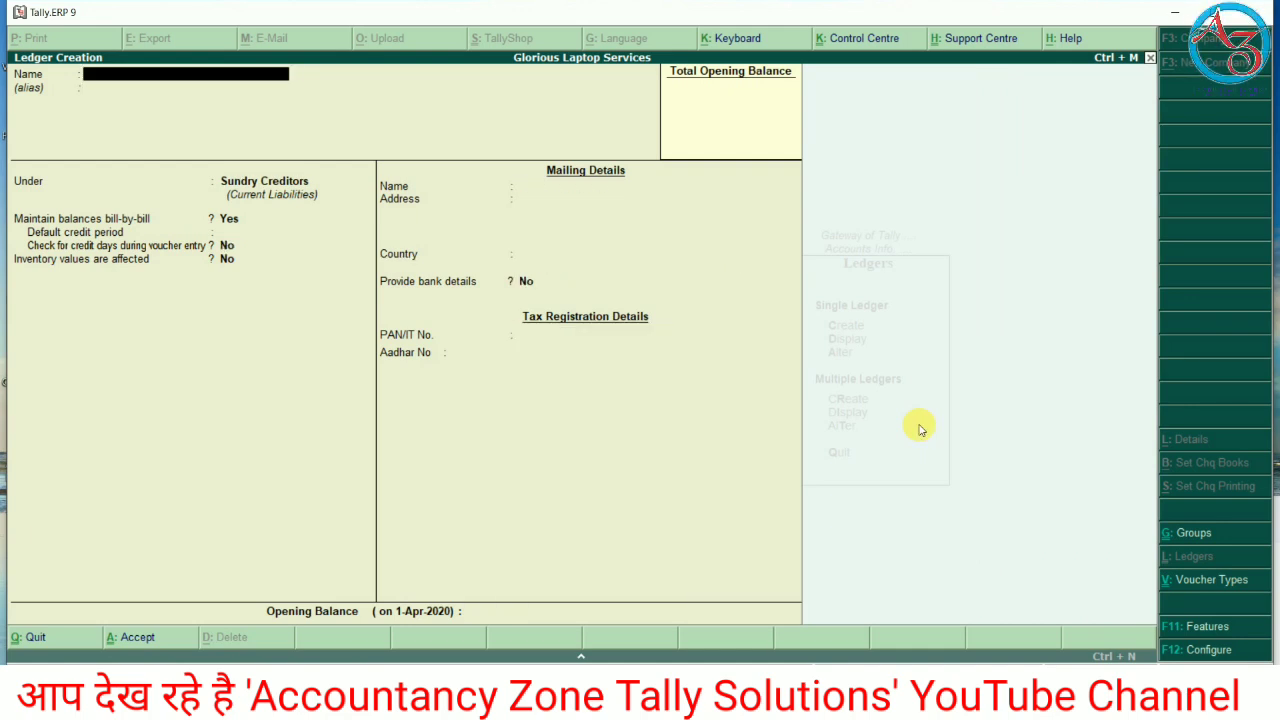
- Leave ledger creation and open a new purchase voucher in Accounting Vouchers
{"action": "key", "text": "Escape"}
{"action": "key", "text": "Return"}
{"action": "key", "text": "Escape"}
{"action": "key", "text": "Escape"}
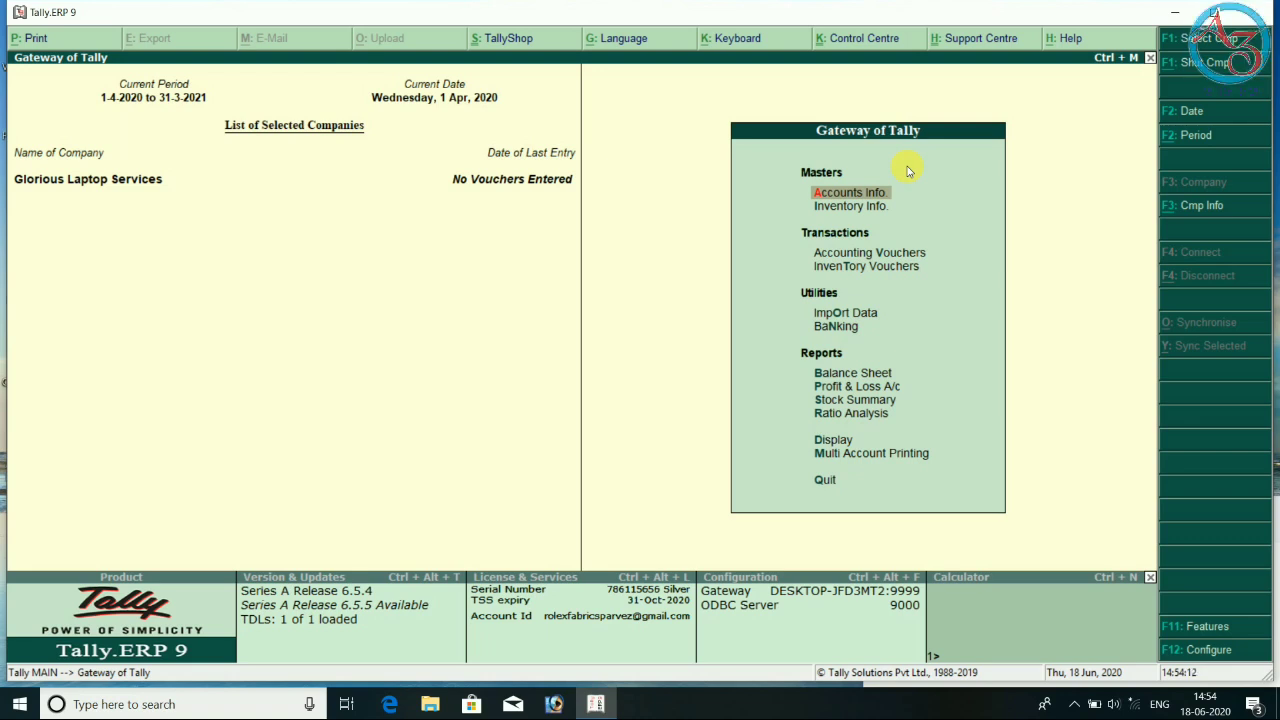
{"action": "key", "text": "Down"}
{"action": "key", "text": "Down"}
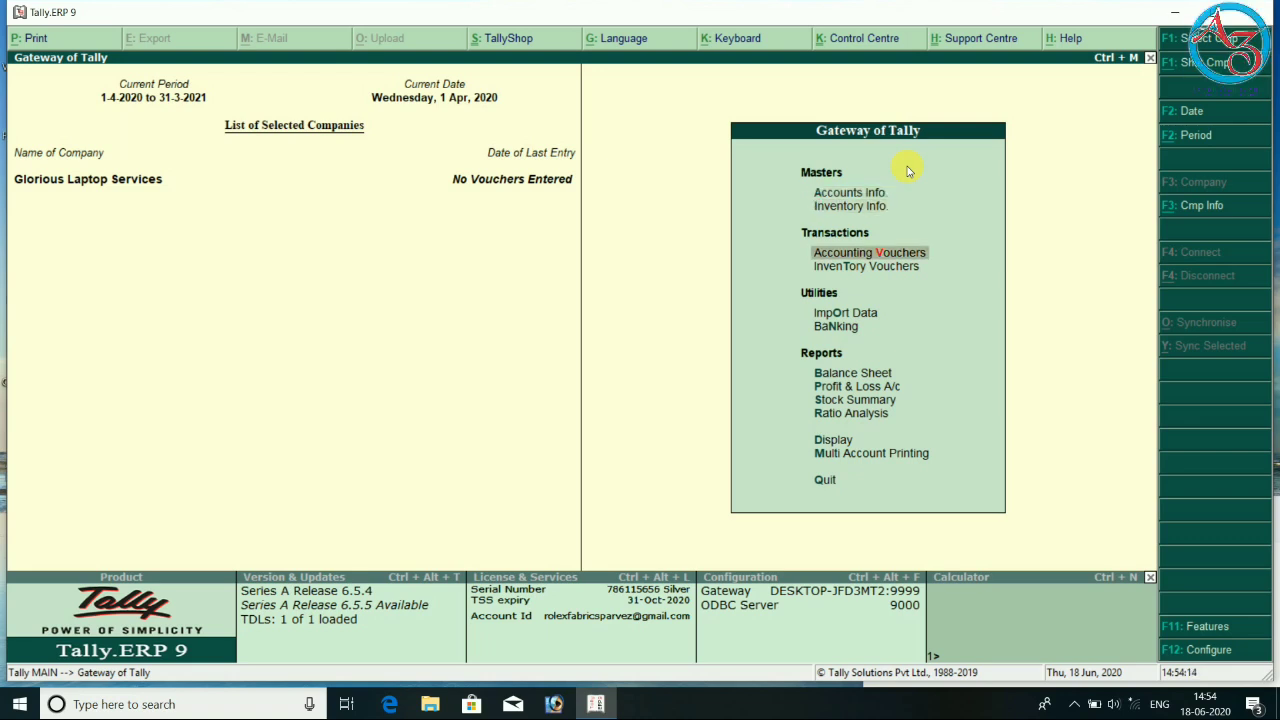
{"action": "key", "text": "Return"}
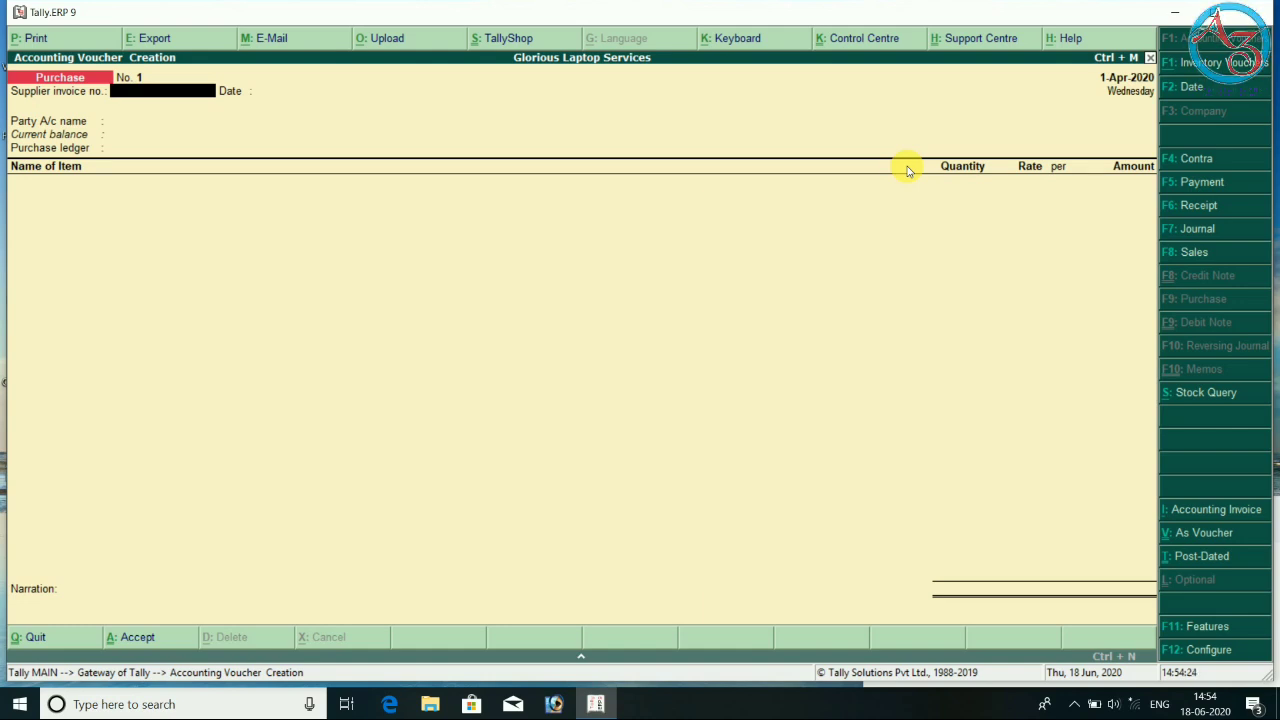
- Enter supplier invoice number 01 dated 1-Apr-2020 in the purchase voucher
{"action": "type", "text": "01"}
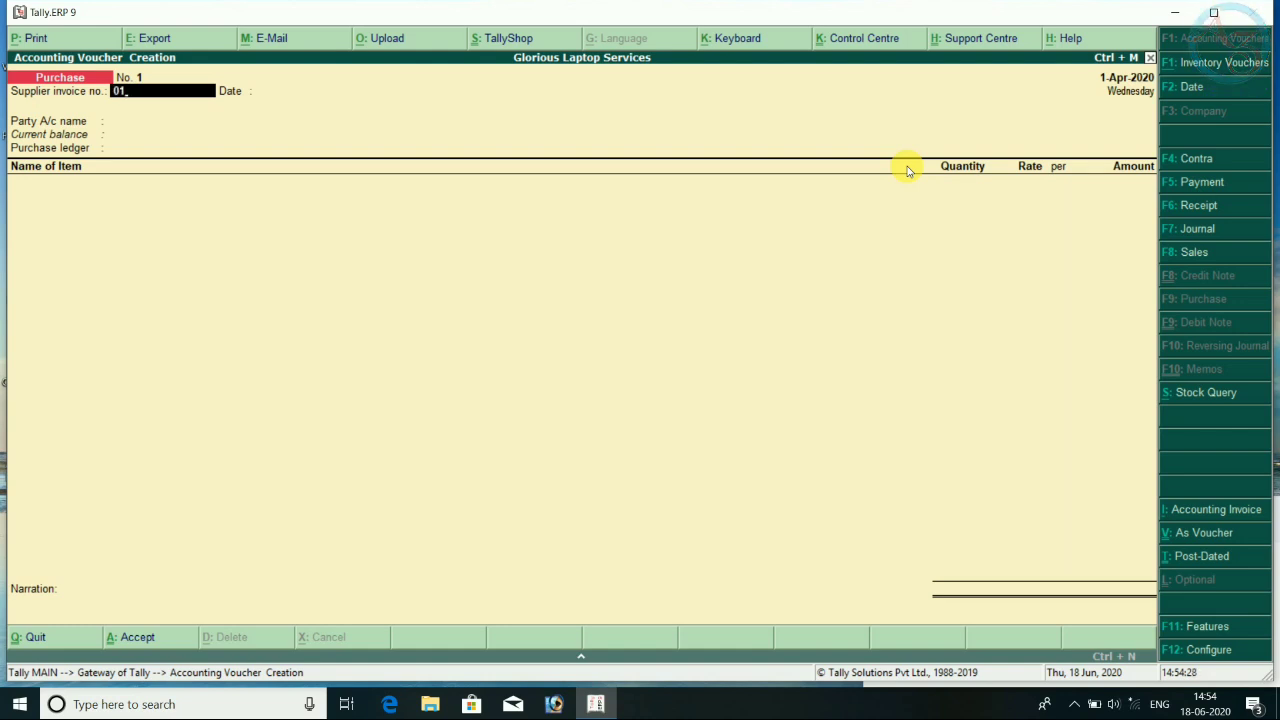
{"action": "key", "text": "Return"}
{"action": "key", "text": "Return"}
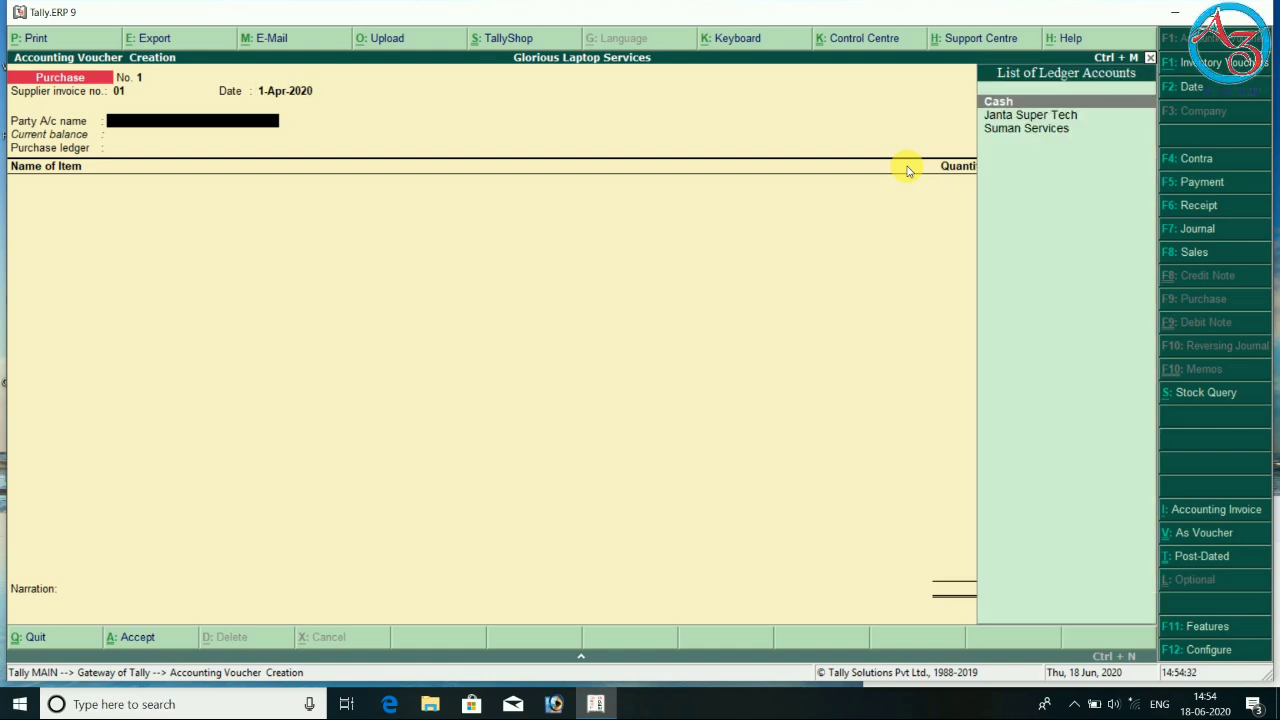
- Choose Janta Super Tech as the party with its default supplier details, and Purchase A/c as the purchase ledger
{"action": "key", "text": "Down"}
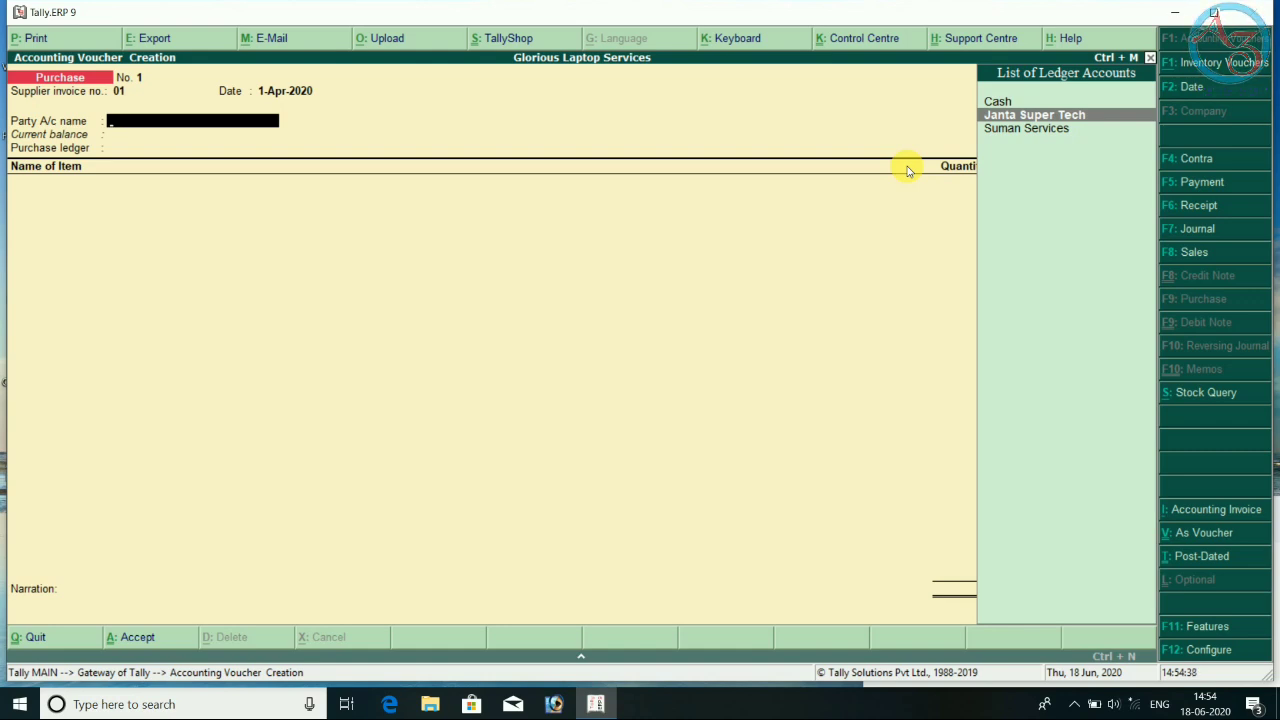
{"action": "key", "text": "Return"}
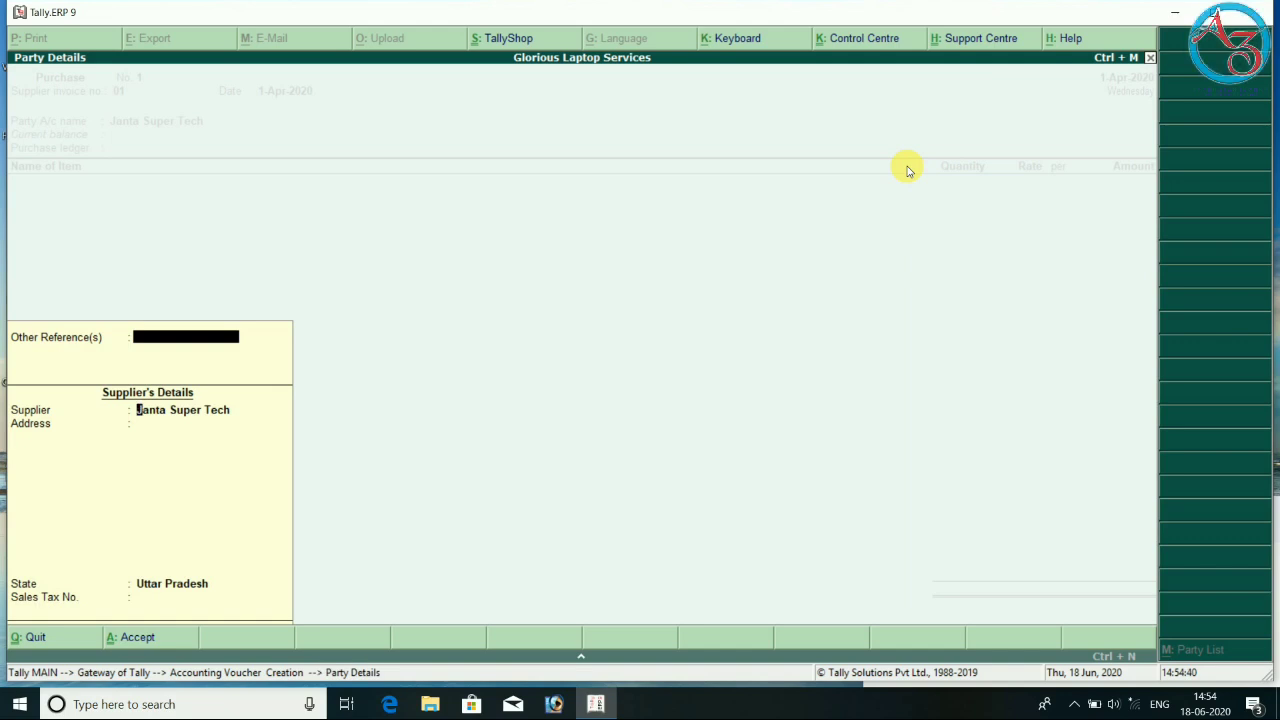
{"action": "key", "text": "Return"}
{"action": "key", "text": "Return"}
{"action": "key", "text": "Return"}
{"action": "key", "text": "Return"}
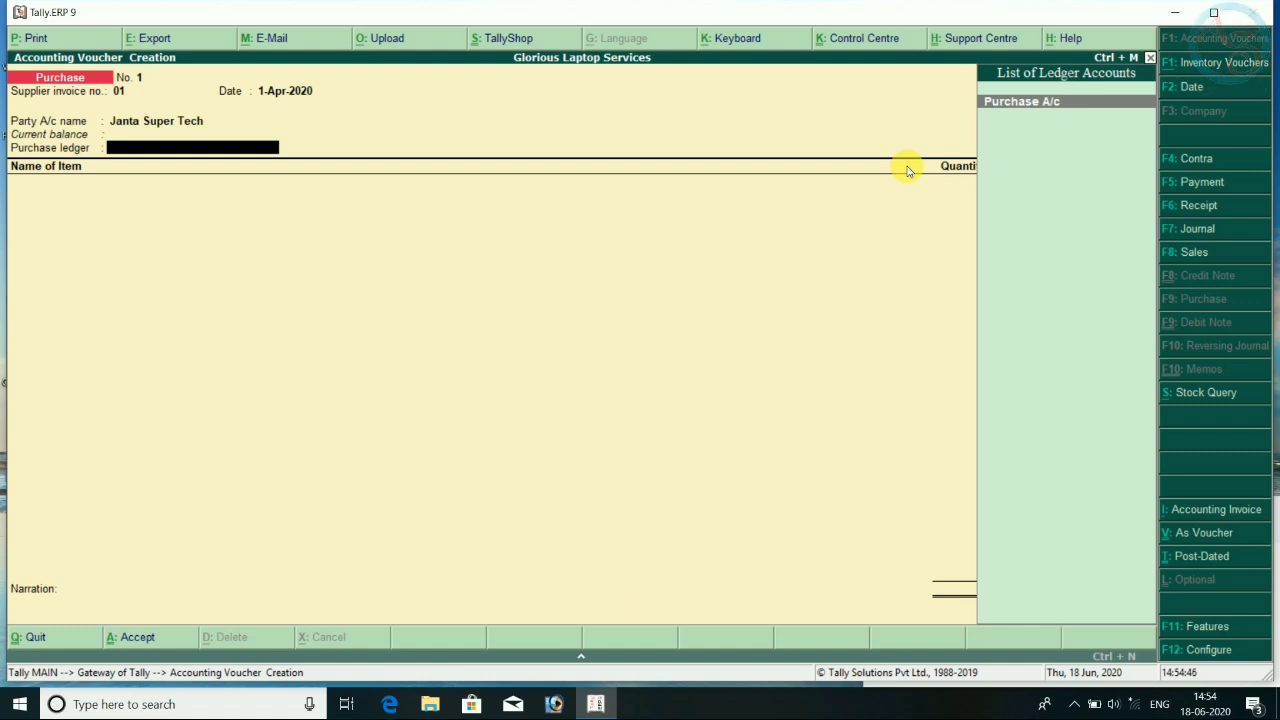
{"action": "key", "text": "Return"}
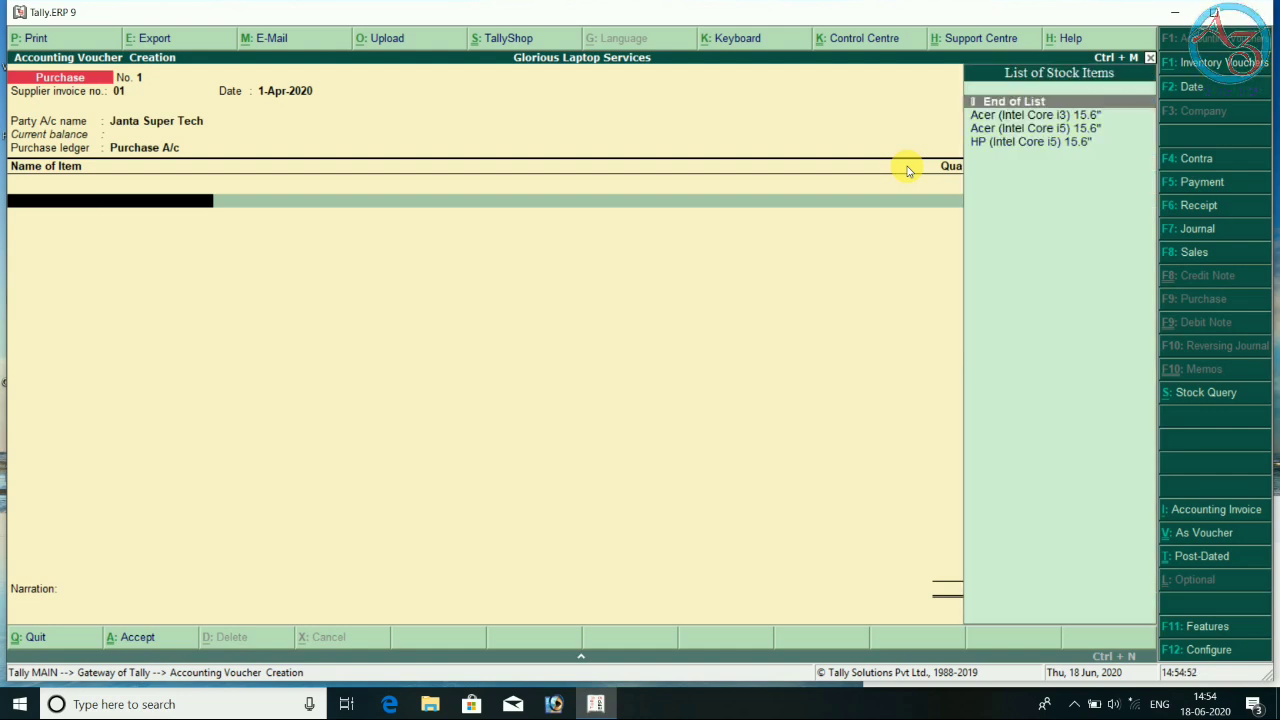
- Add 5 pcs of Acer (Intel Core i3) 15.6" at a rate of 32,000 and end the item list
{"action": "key", "text": "Down"}
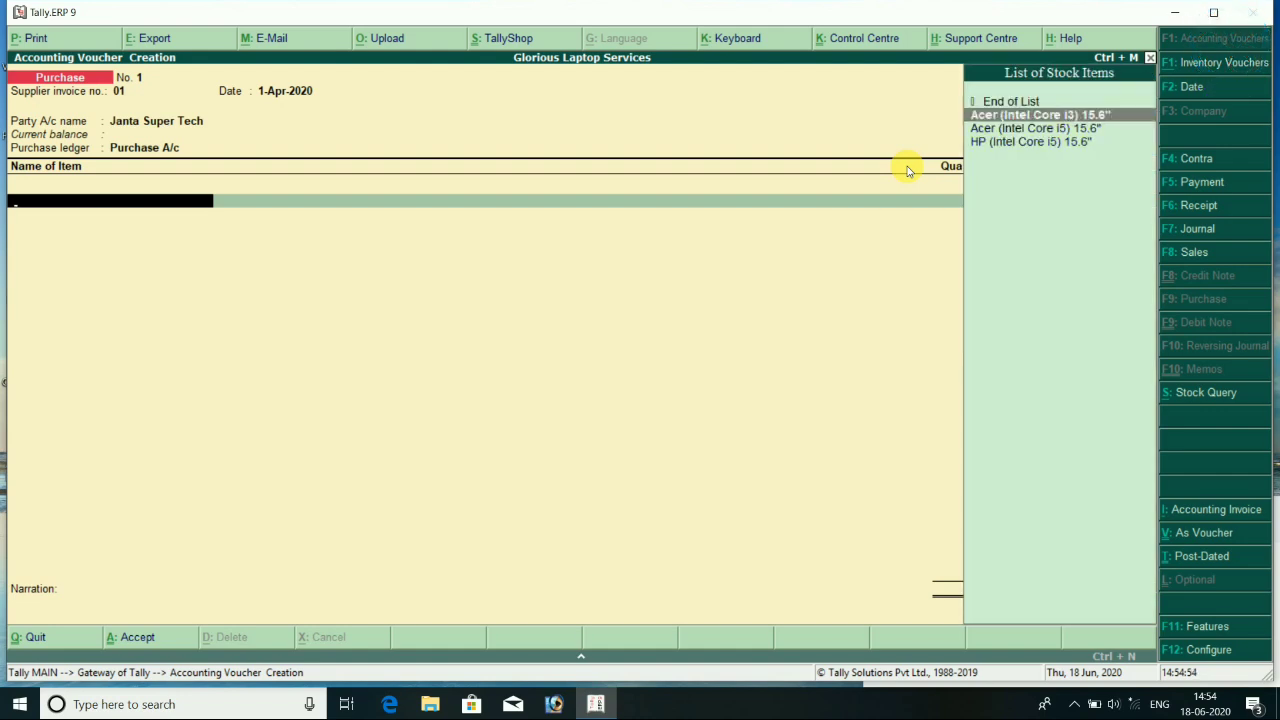
{"action": "key", "text": "Return"}
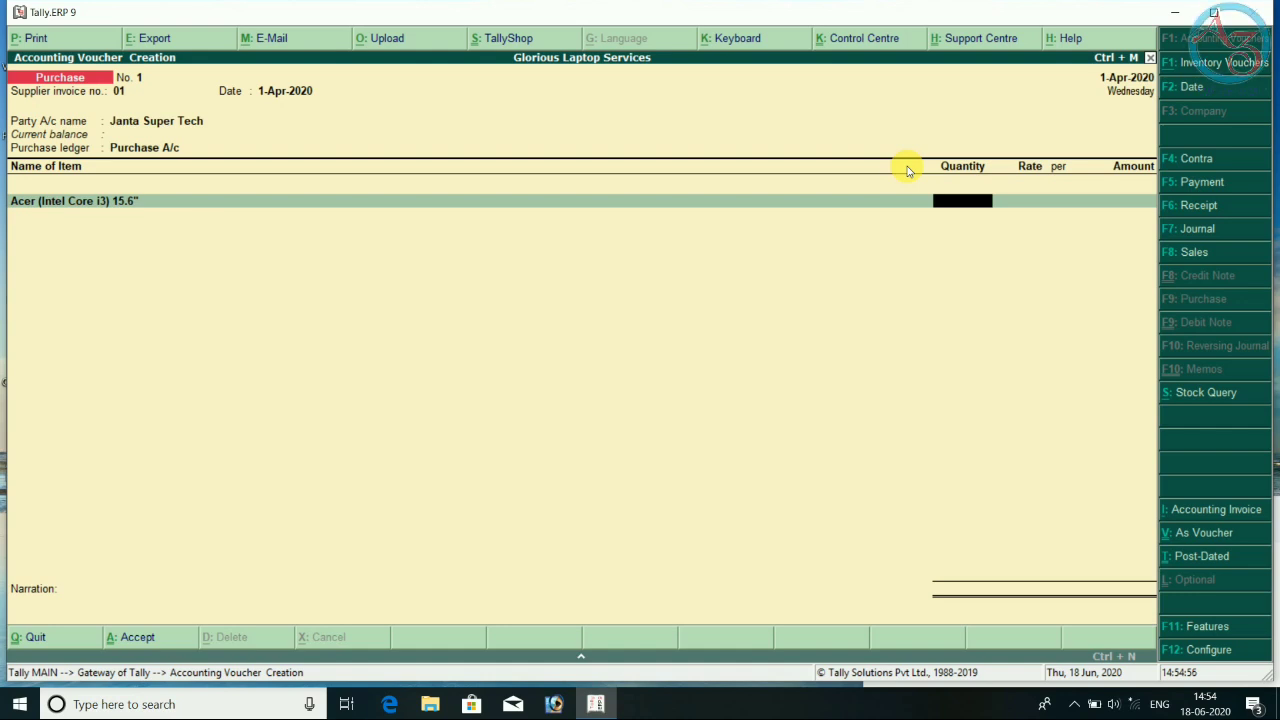
{"action": "type", "text": "5"}
{"action": "key", "text": "Return"}
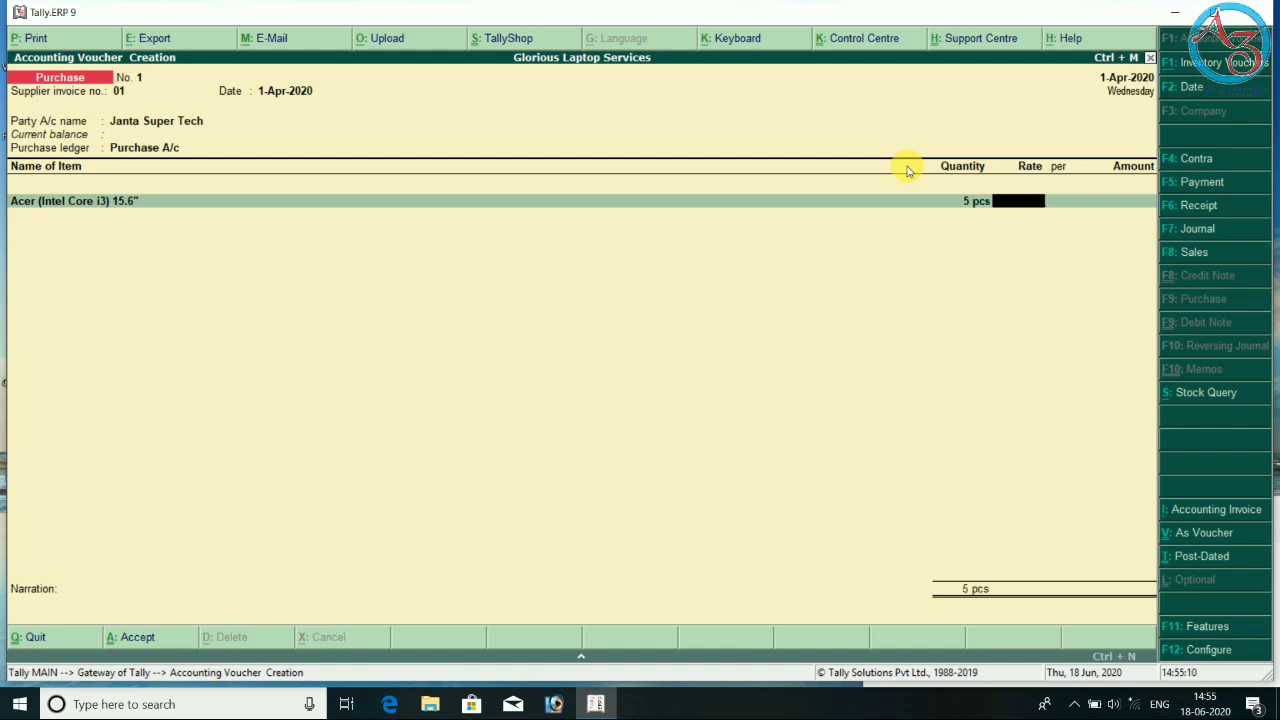
{"action": "type", "text": "32000"}
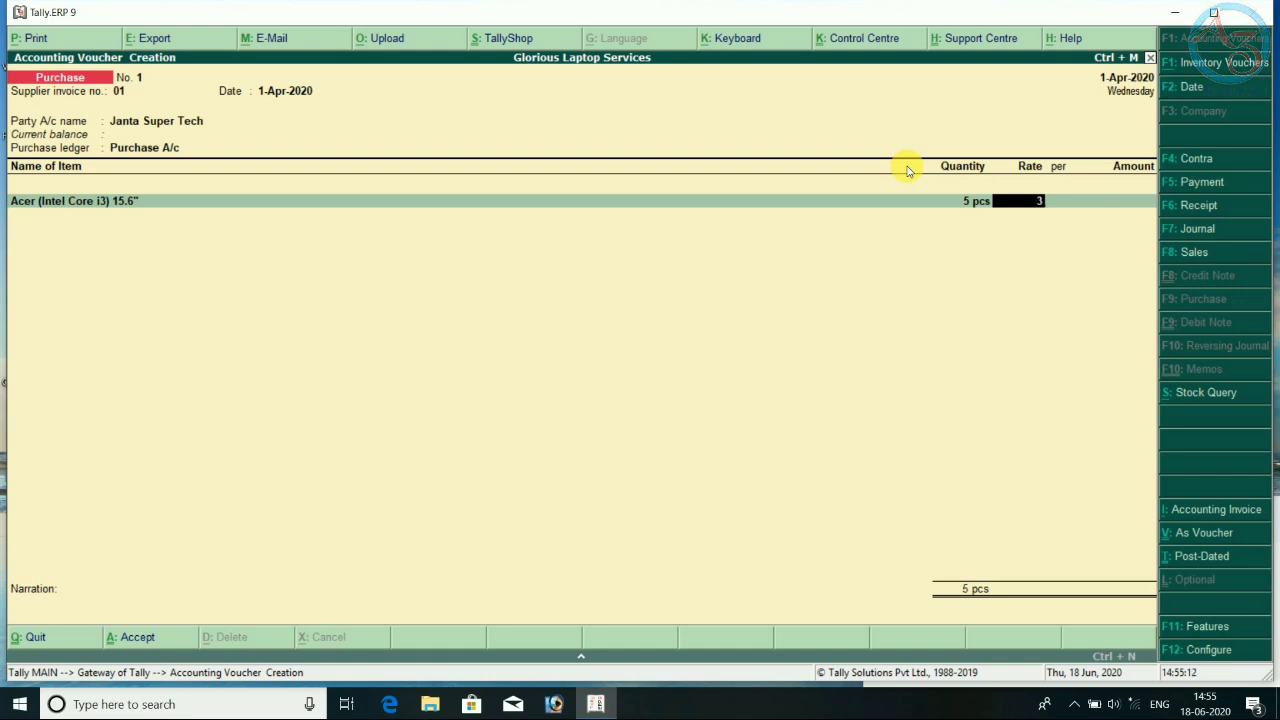
{"action": "key", "text": "Return"}
{"action": "key", "text": "Return"}
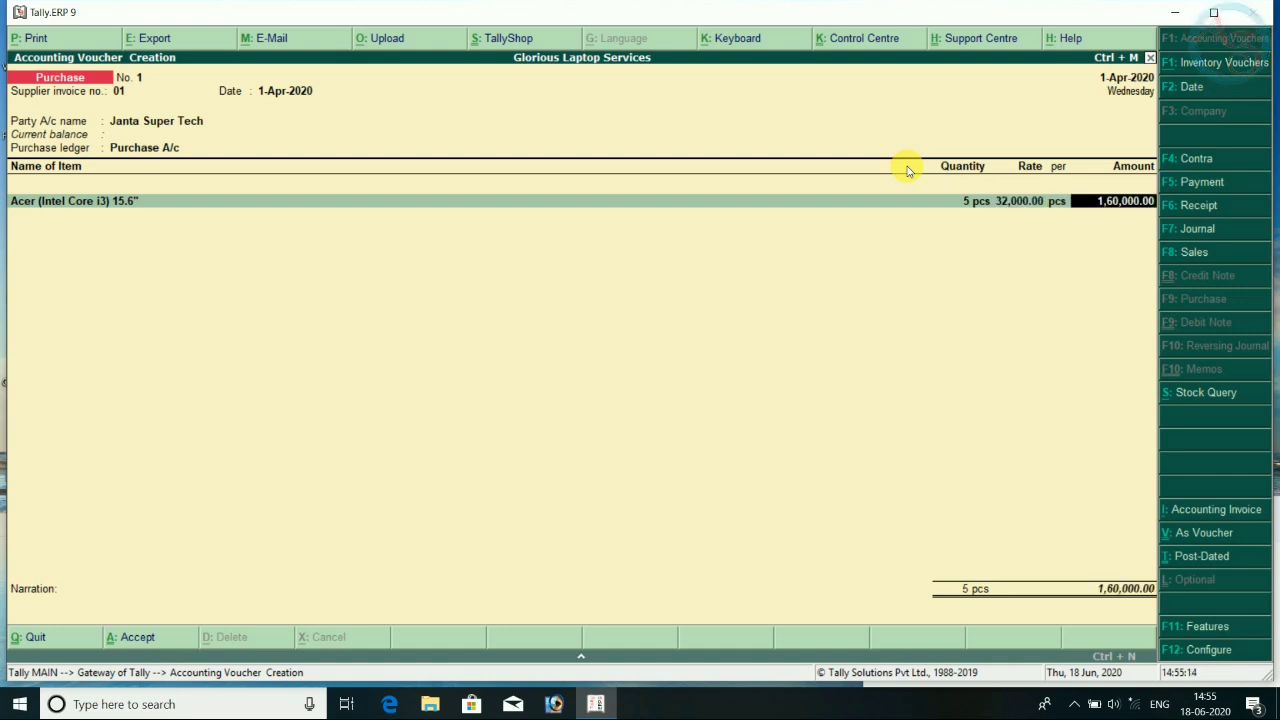
{"action": "key", "text": "Return"}
{"action": "key", "text": "Return"}
{"action": "key", "text": "Return"}
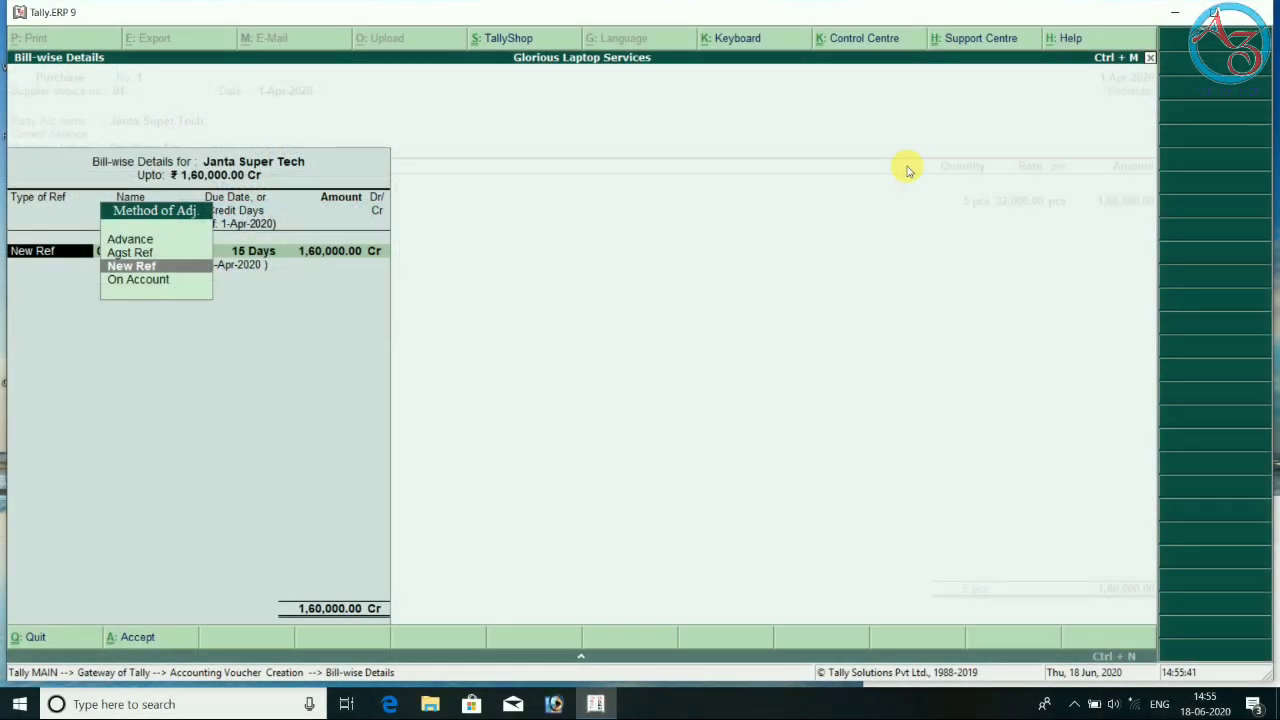
- Allocate the full amount to New Ref 01 with 15 days' credit, leave the narration blank and save the purchase voucher
{"action": "key", "text": "Return"}
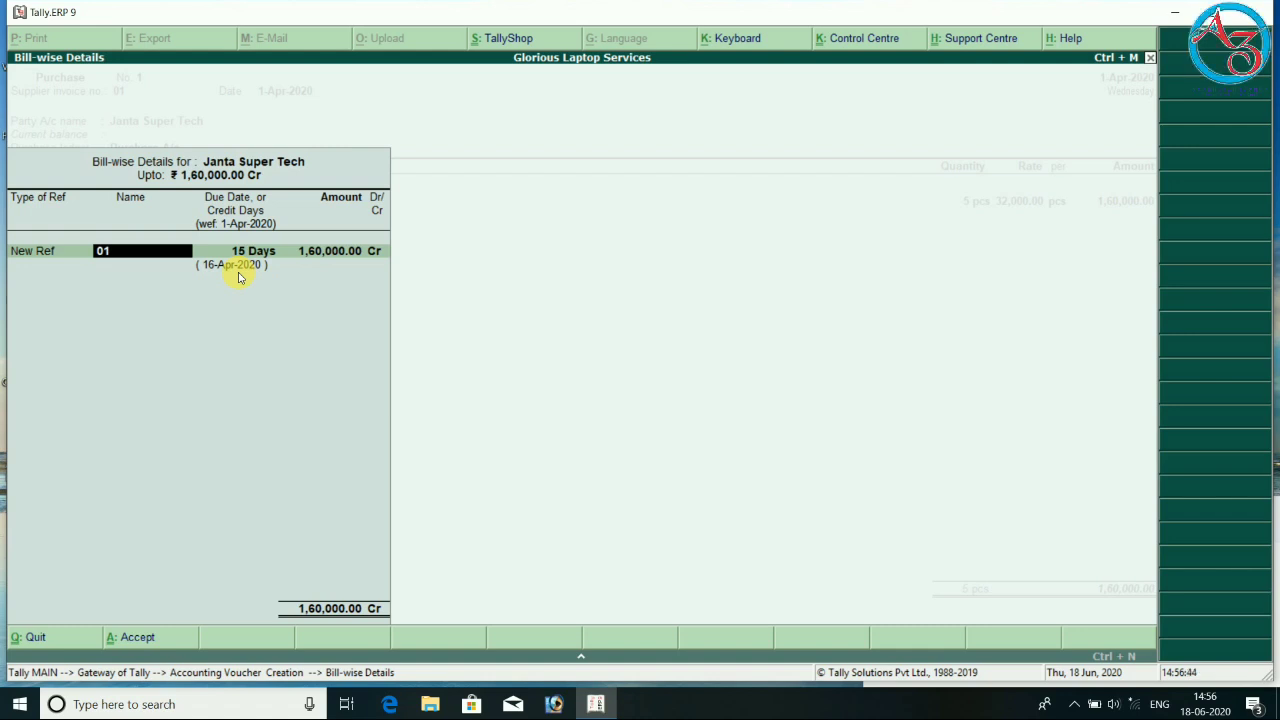
{"action": "key", "text": "Return"}
{"action": "key", "text": "Return"}
{"action": "key", "text": "Return"}
{"action": "key", "text": "Return"}
{"action": "key", "text": "Return"}
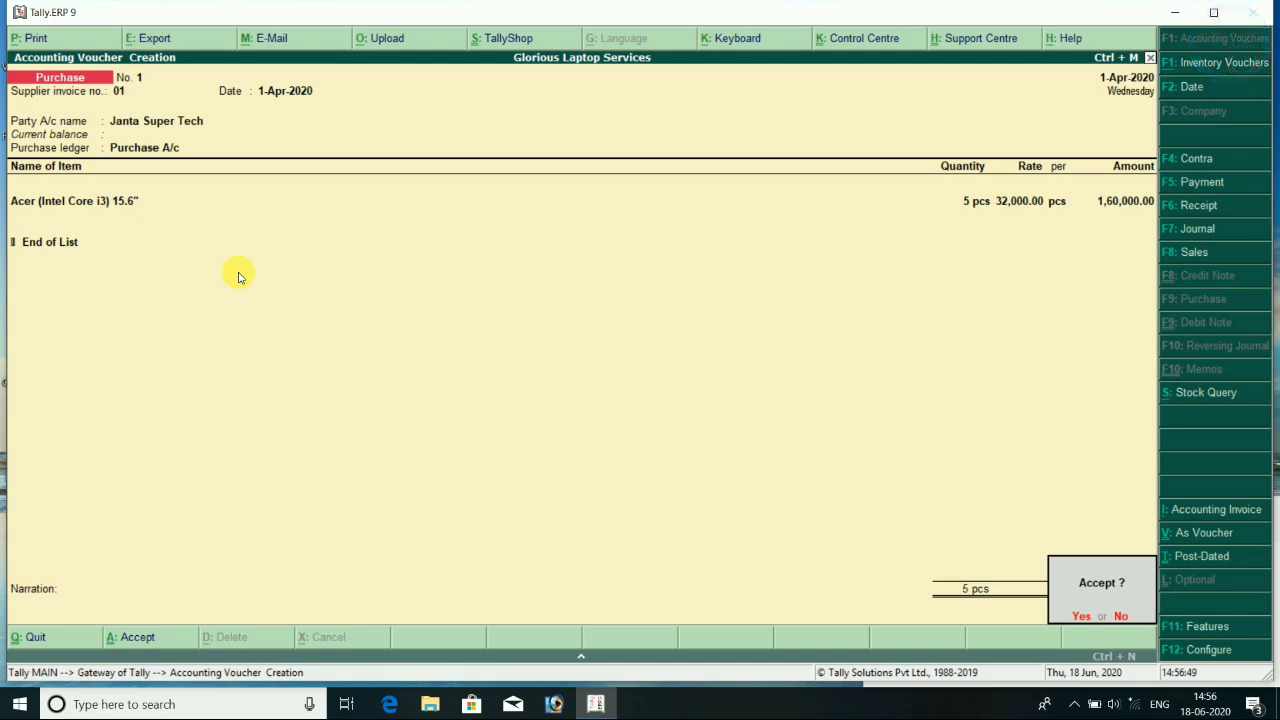
{"action": "key", "text": "Return"}
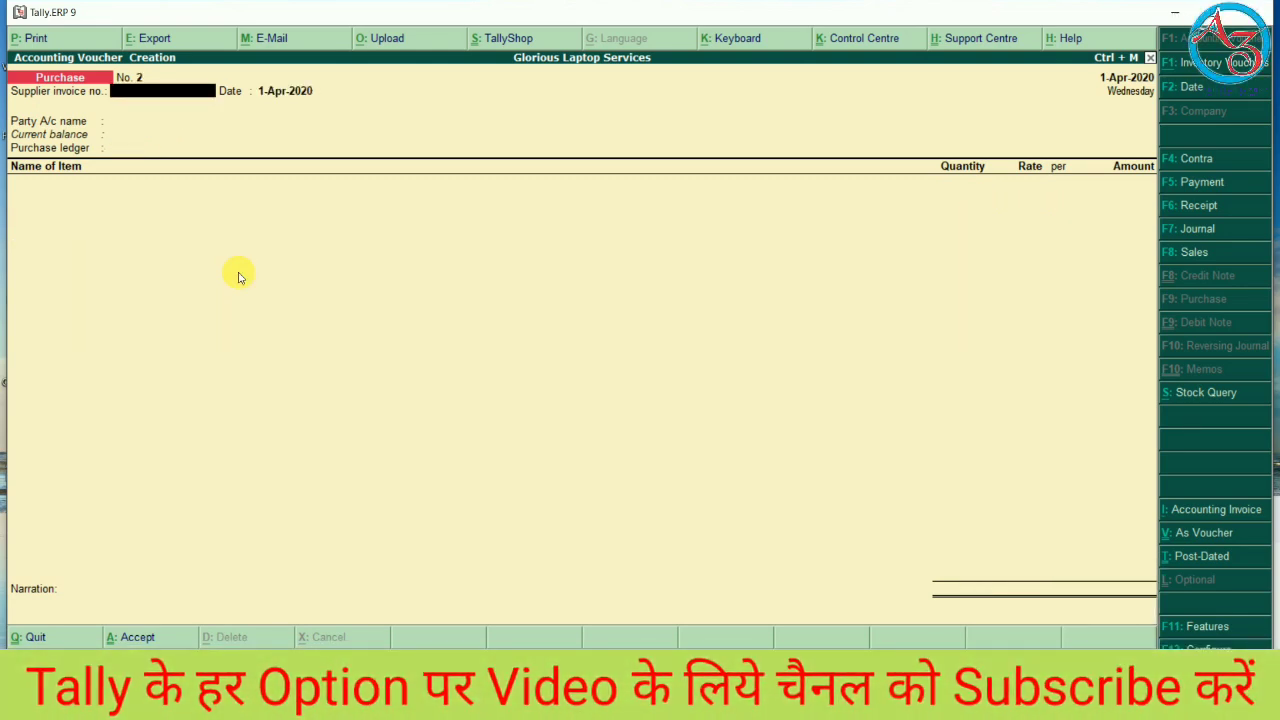
- Enter supplier invoice number 02 dated 1-Apr-2020 in the second purchase voucher and set the voucher date to 12-Apr-2020
{"action": "type", "text": "02"}
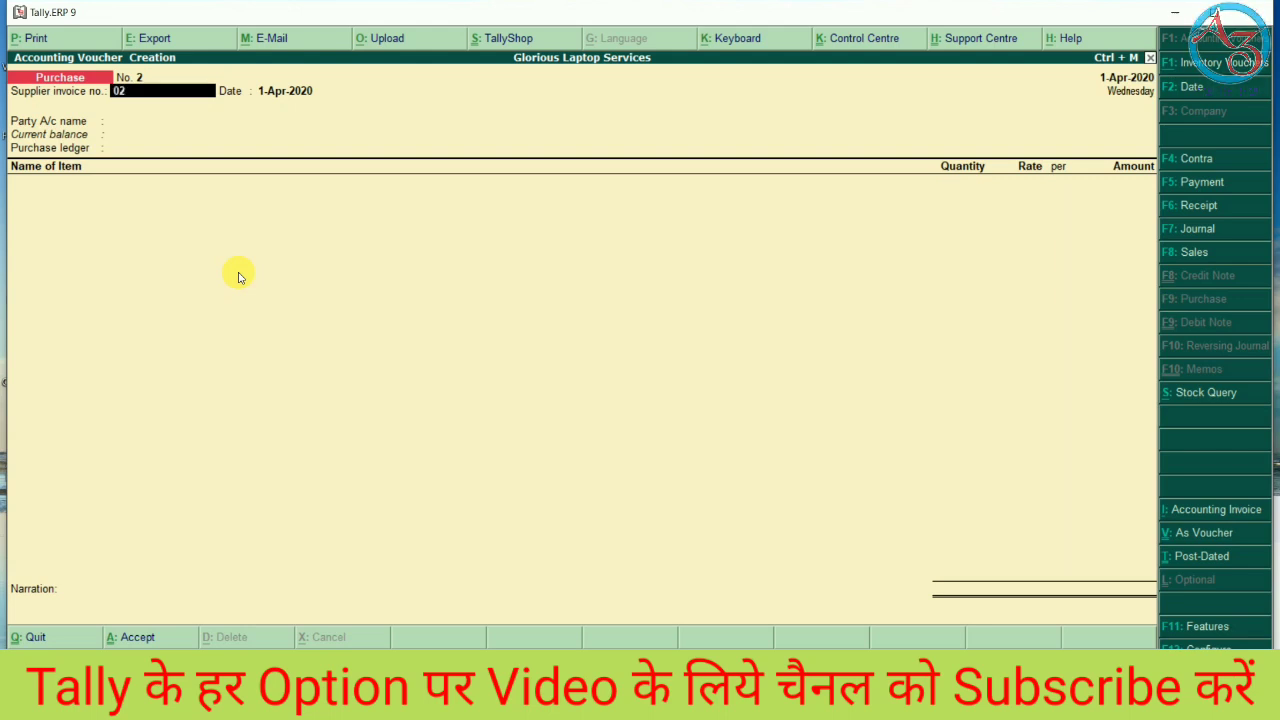
{"action": "key", "text": "Return"}
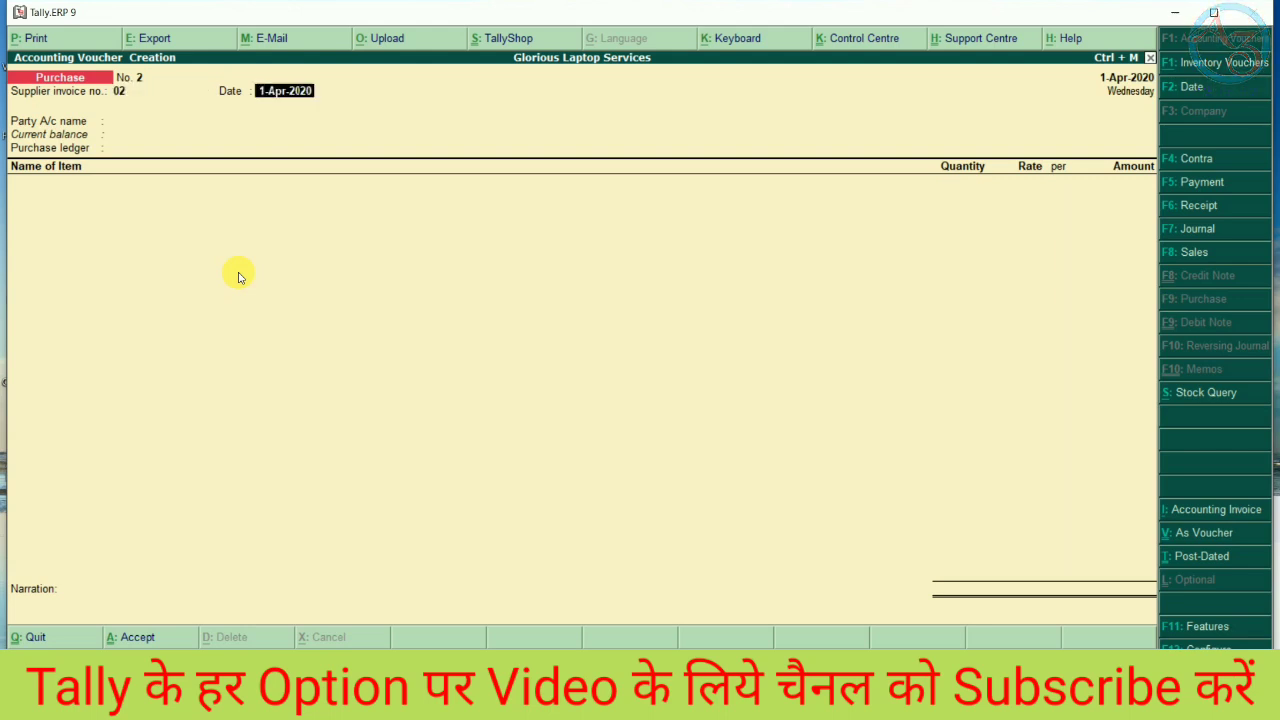
{"action": "key", "text": "F2"}
{"action": "key", "text": "BackSpace"}
{"action": "type", "text": "12"}
{"action": "key", "text": "Return"}
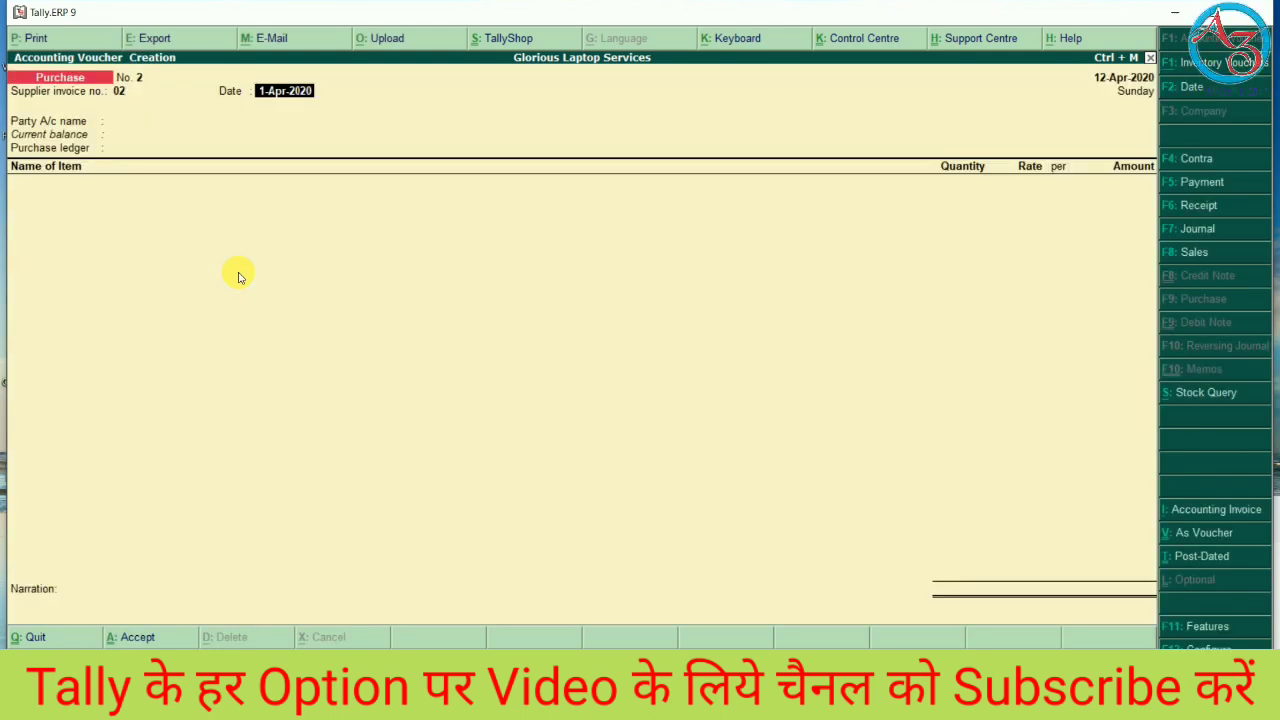
{"action": "key", "text": "Return"}
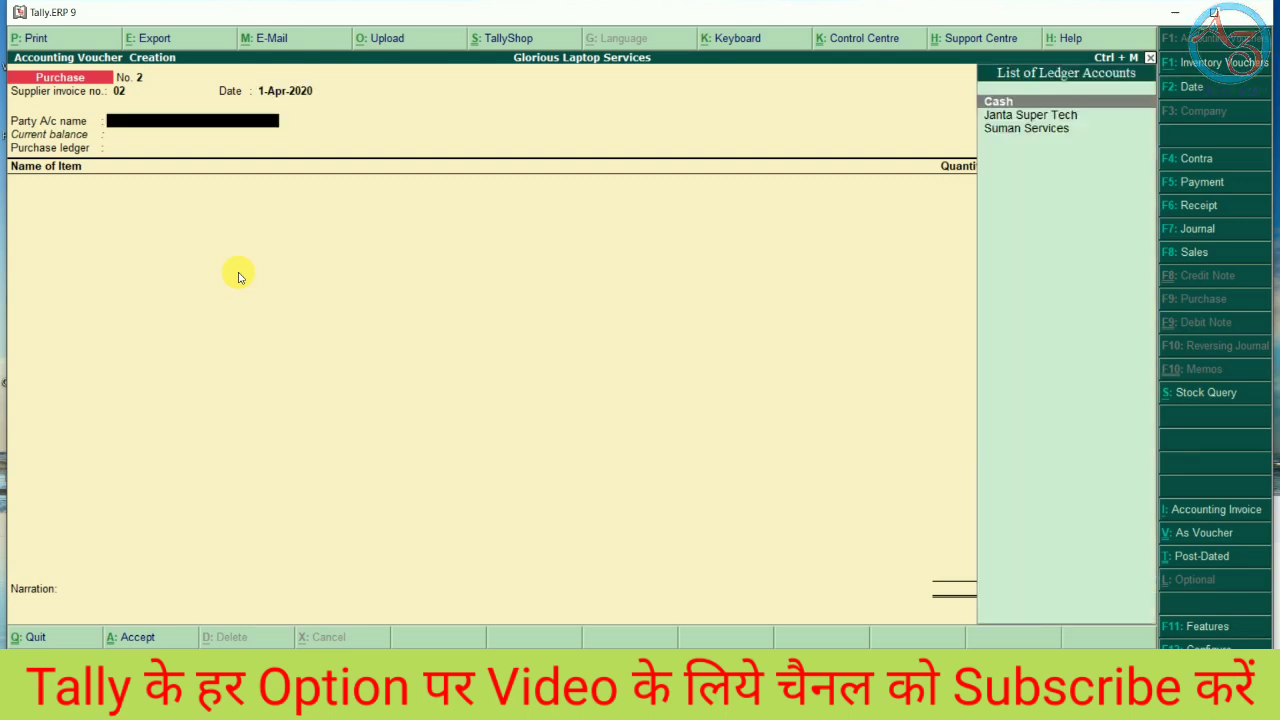
- Select Janta Super Tech as the second voucher's party, keep its supplier details, and use Purchase A/c as the purchase ledger
{"action": "key", "text": "Down"}
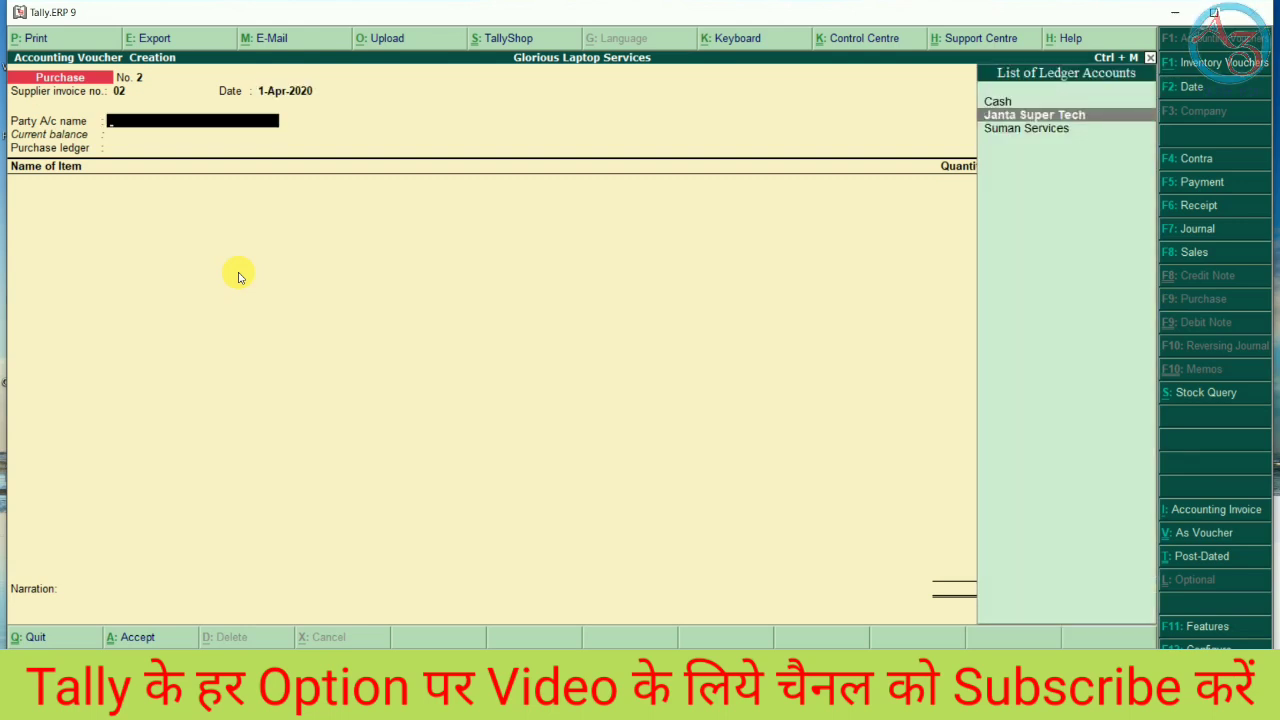
{"action": "key", "text": "Return"}
{"action": "key", "text": "Return"}
{"action": "key", "text": "Return"}
{"action": "key", "text": "Return"}
{"action": "key", "text": "Return"}
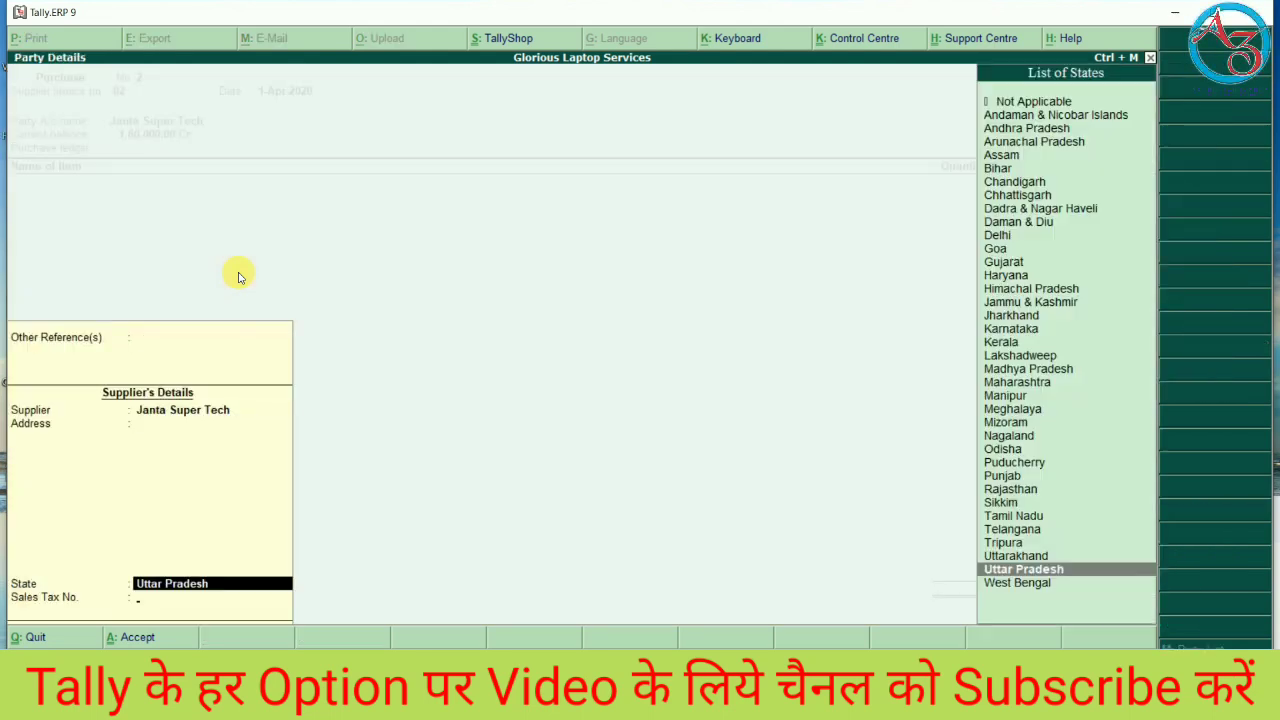
{"action": "key", "text": "Return"}
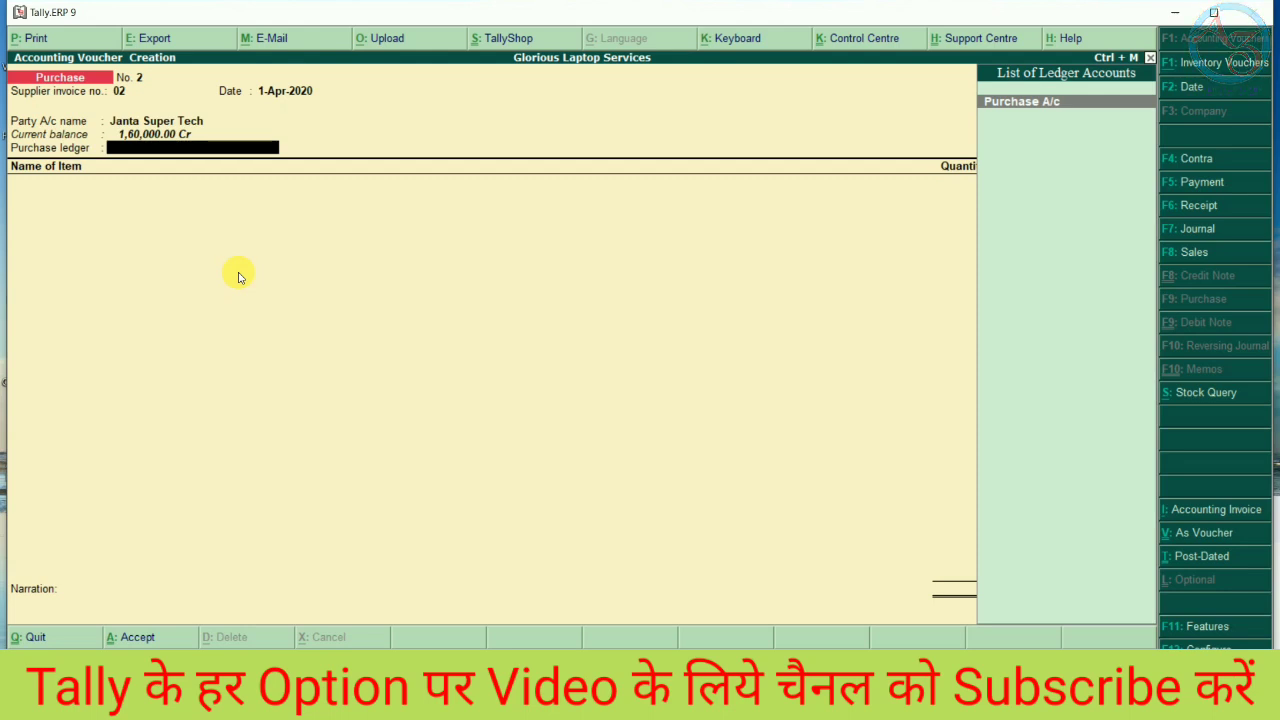
{"action": "key", "text": "Return"}
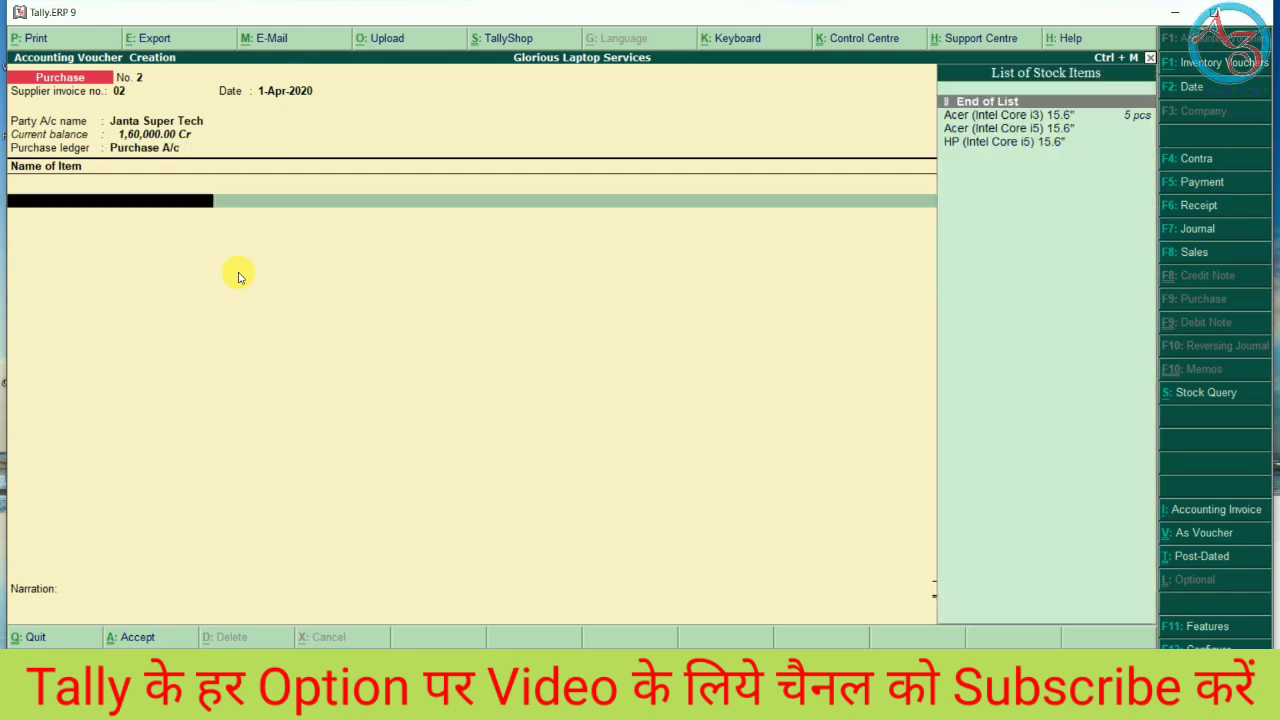
- Add 2 pcs of Acer (Intel Core i3) 15.6" at a rate of 31,500 to the second purchase voucher and end the item list
{"action": "key", "text": "Return"}
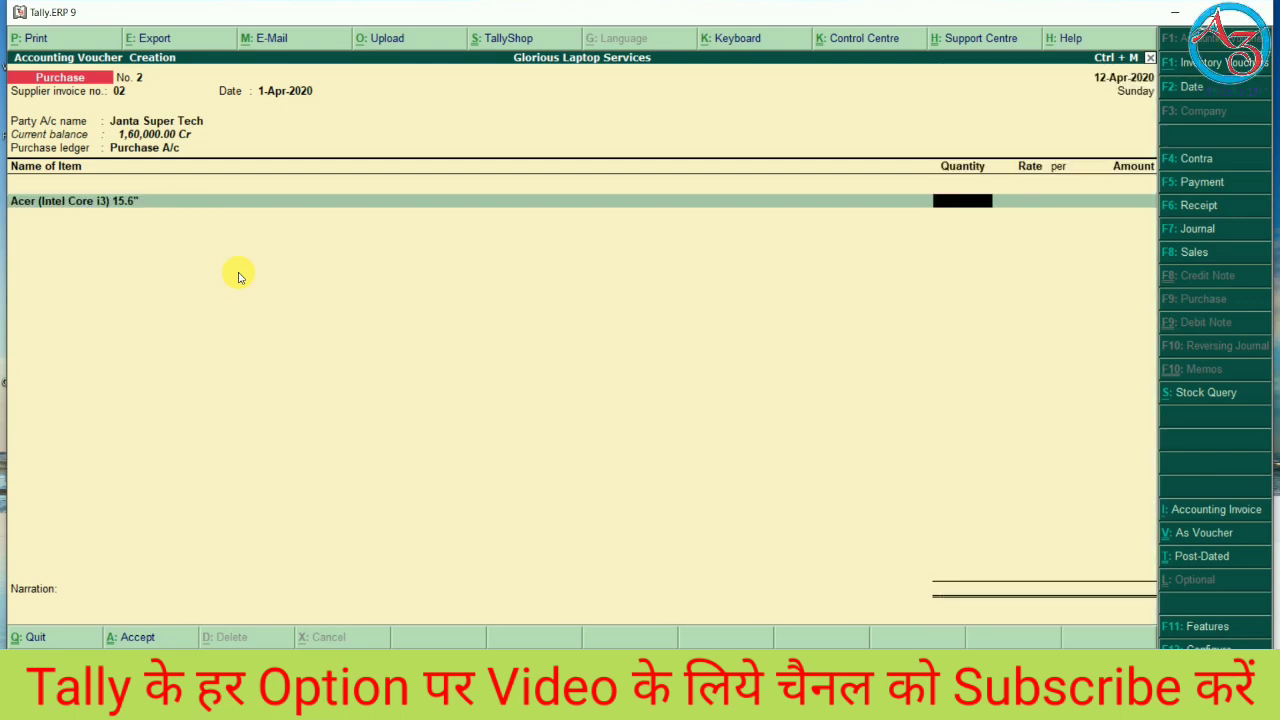
{"action": "type", "text": "2"}
{"action": "key", "text": "Return"}
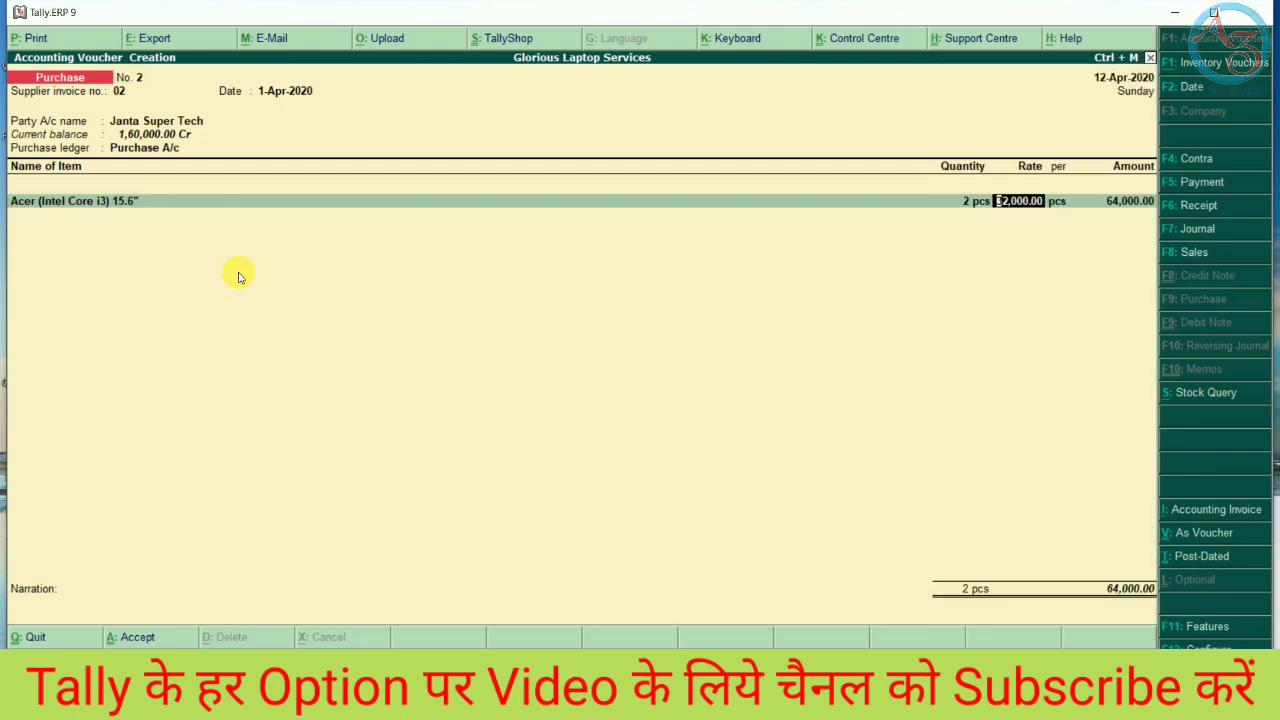
{"action": "type", "text": "31500"}
{"action": "key", "text": "Return"}
{"action": "key", "text": "Return"}
{"action": "key", "text": "Return"}
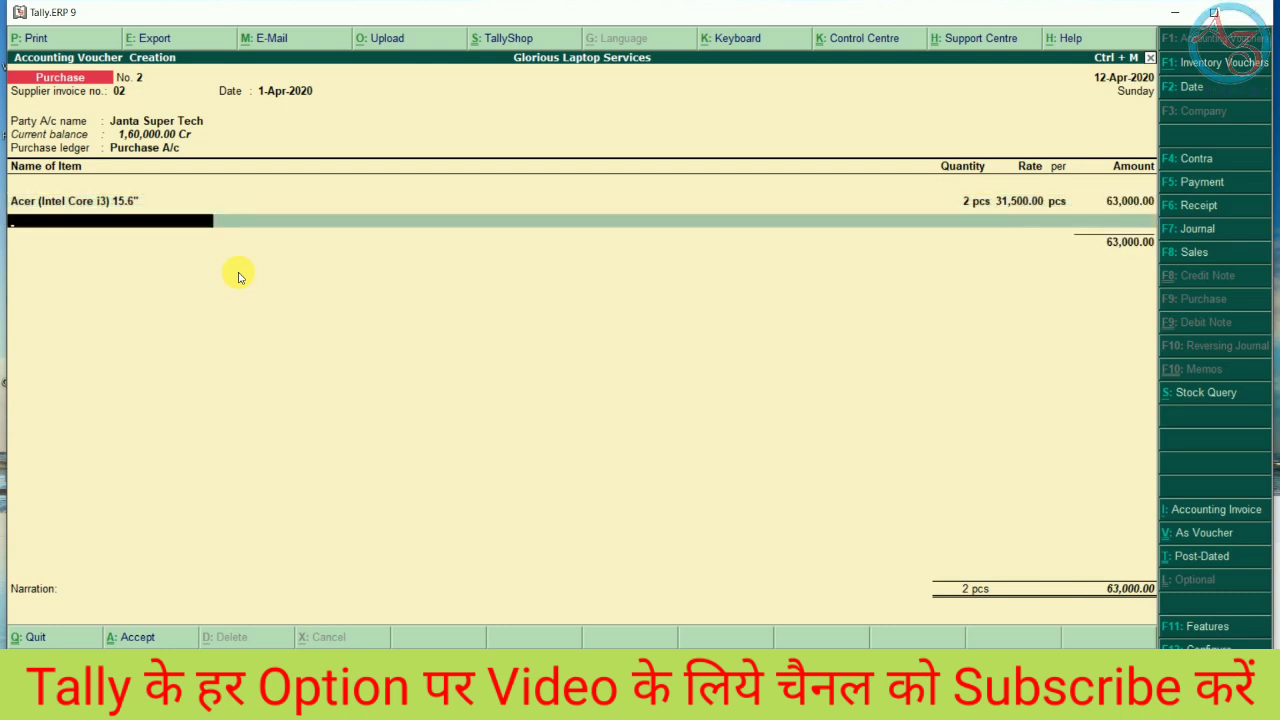
{"action": "key", "text": "Return"}
{"action": "key", "text": "Return"}
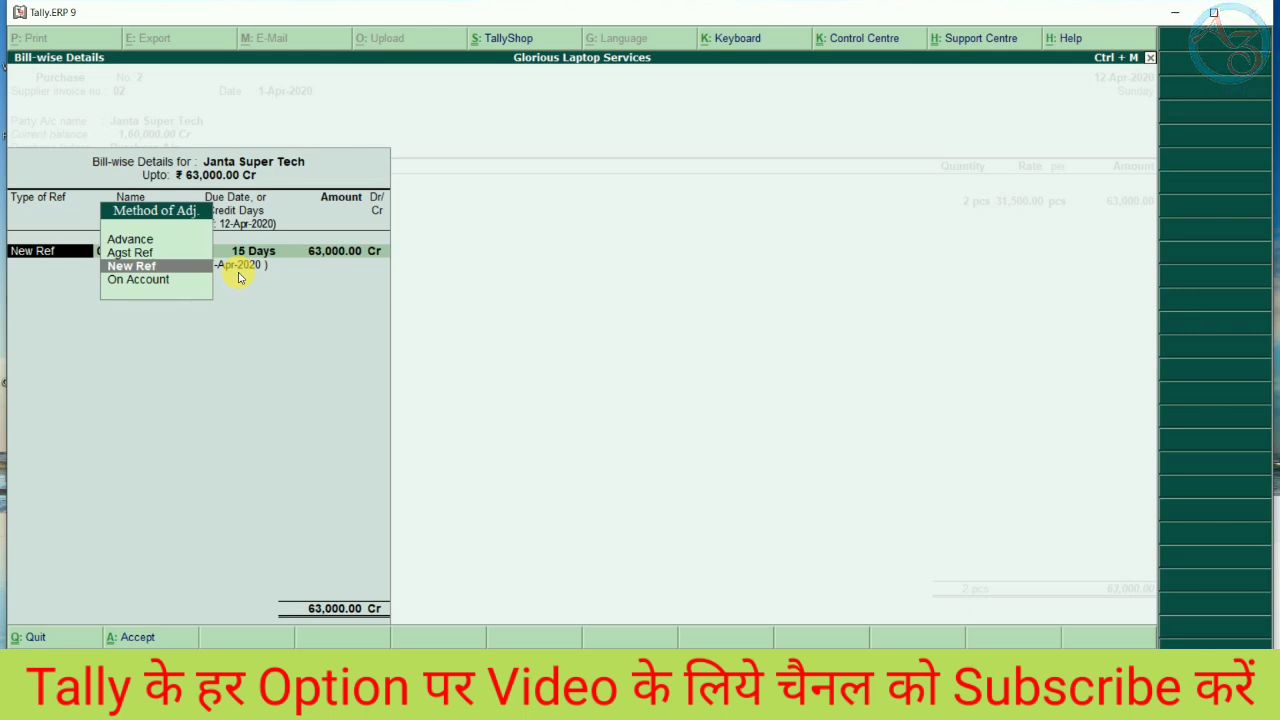
- Allocate the full amount to New Ref 02 with 15 days' credit, leave the narration blank and save the second purchase voucher
{"action": "key", "text": "Return"}
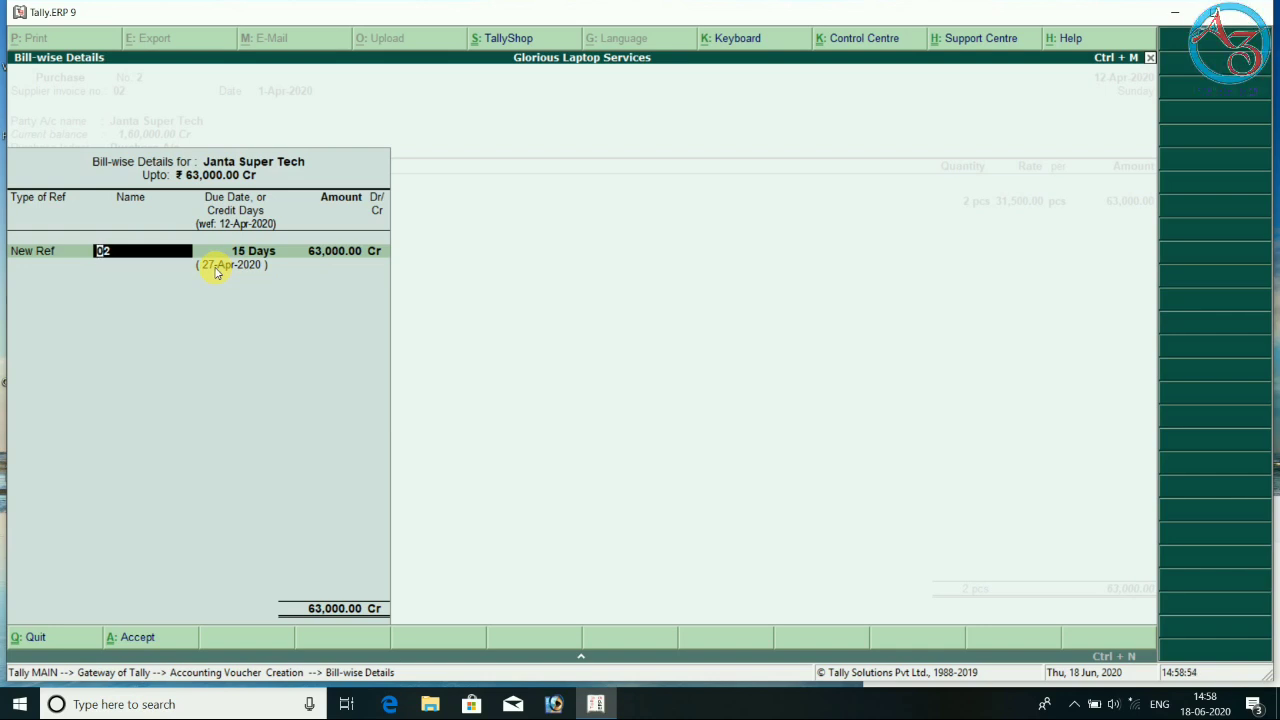
{"action": "key", "text": "Return"}
{"action": "key", "text": "Return"}
{"action": "key", "text": "Return"}
{"action": "key", "text": "Return"}
{"action": "key", "text": "Return"}
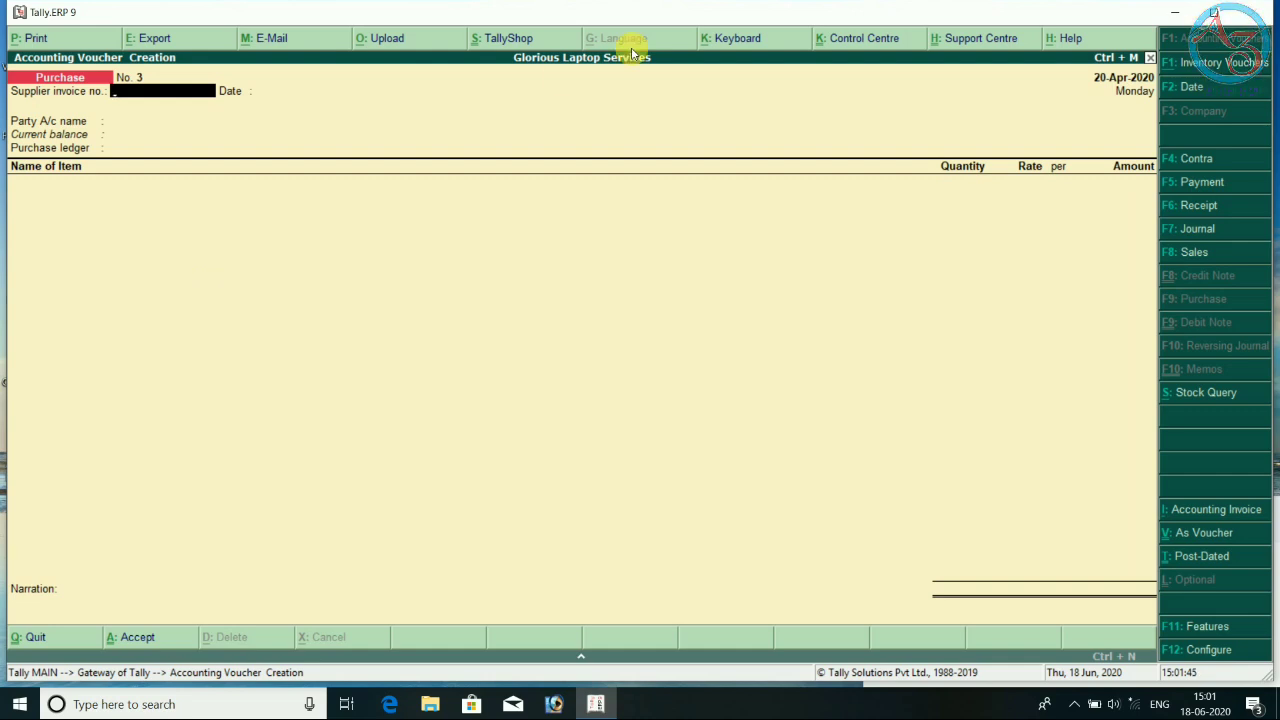
- Enter supplier invoice number 03 in the third purchase voucher with the invoice date 20-Apr-2020
{"action": "type", "text": "03"}
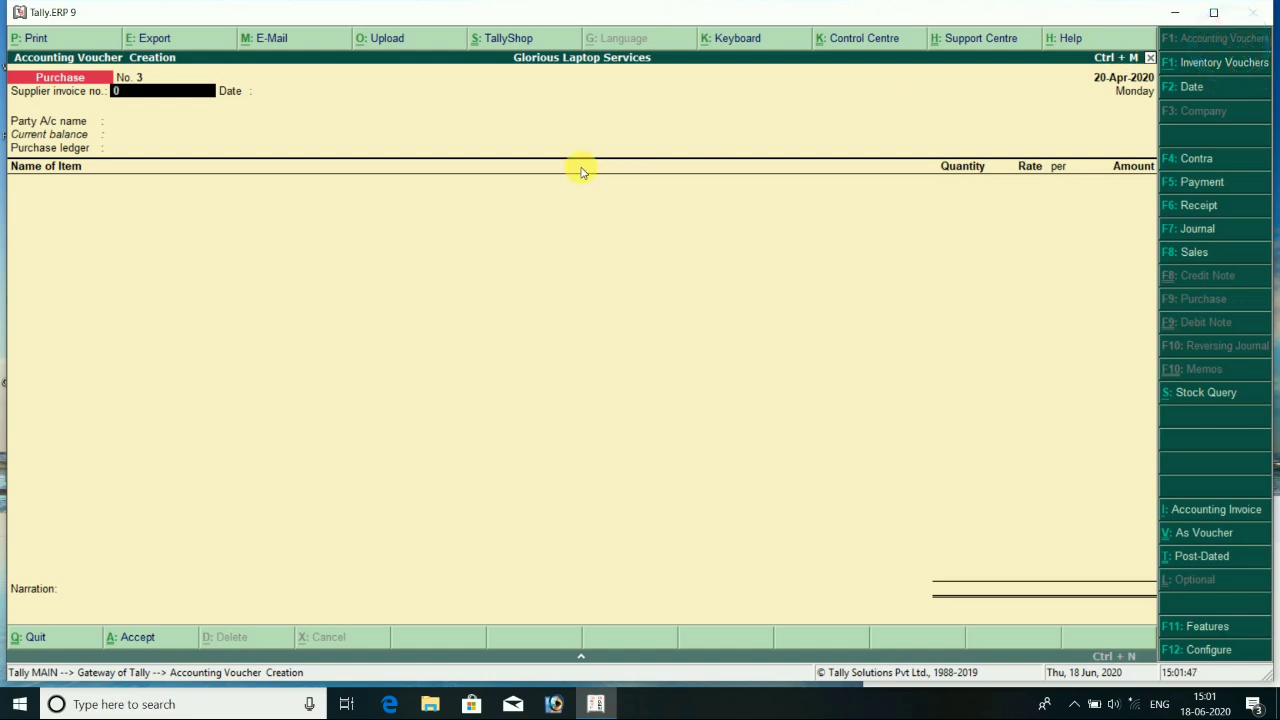
{"action": "key", "text": "Return"}
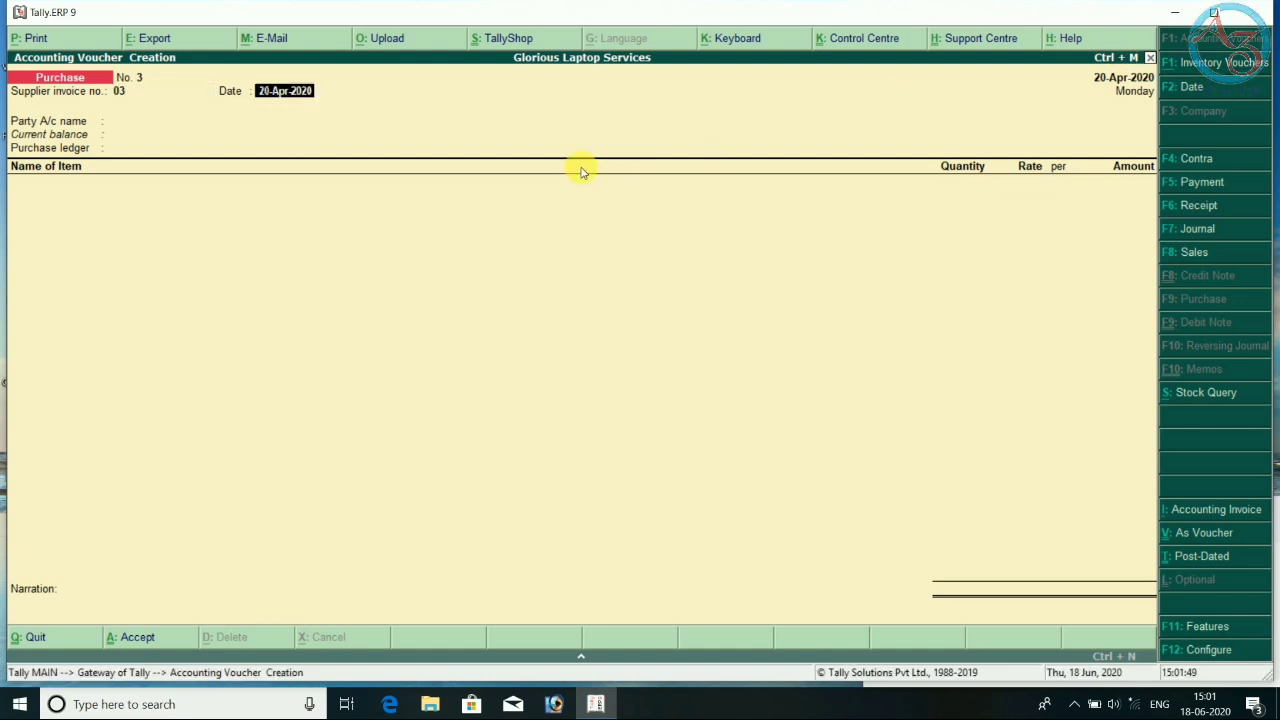
{"action": "key", "text": "Return"}
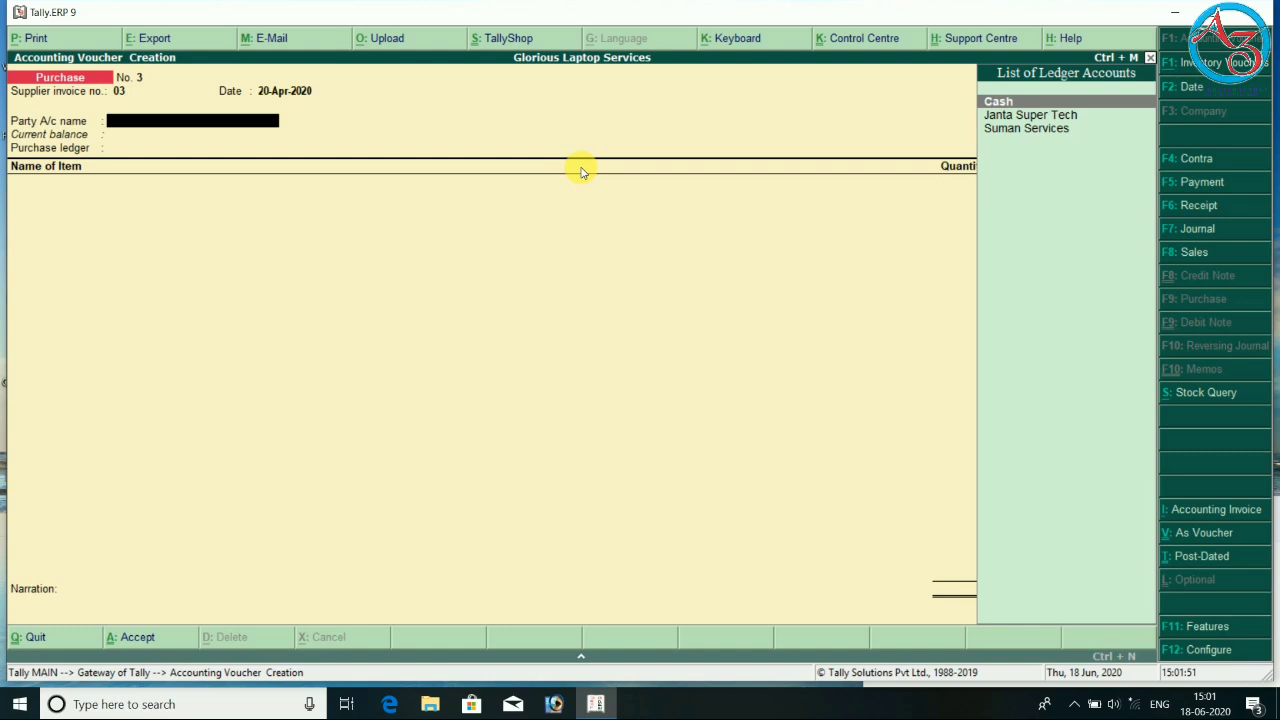
- Select Suman Services as the third voucher's party, keep its supplier details, and use Purchase A/c as the purchase ledger
{"action": "key", "text": "Down"}
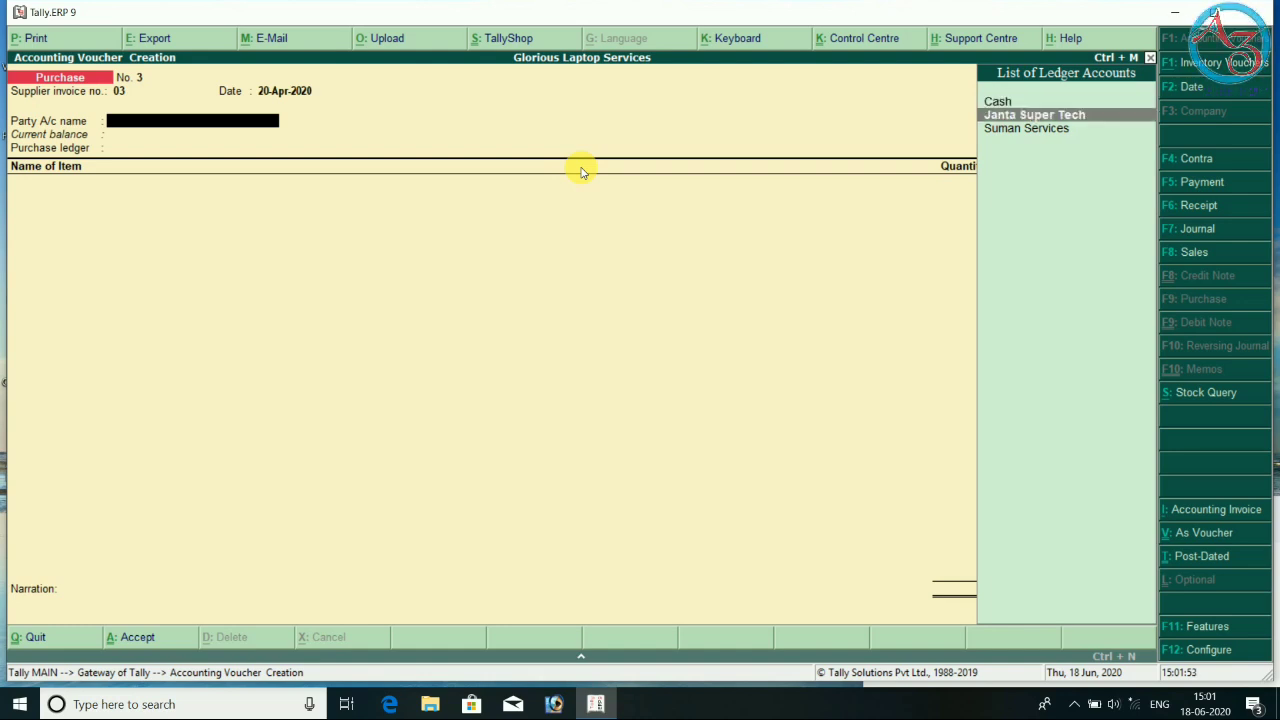
{"action": "key", "text": "Down"}
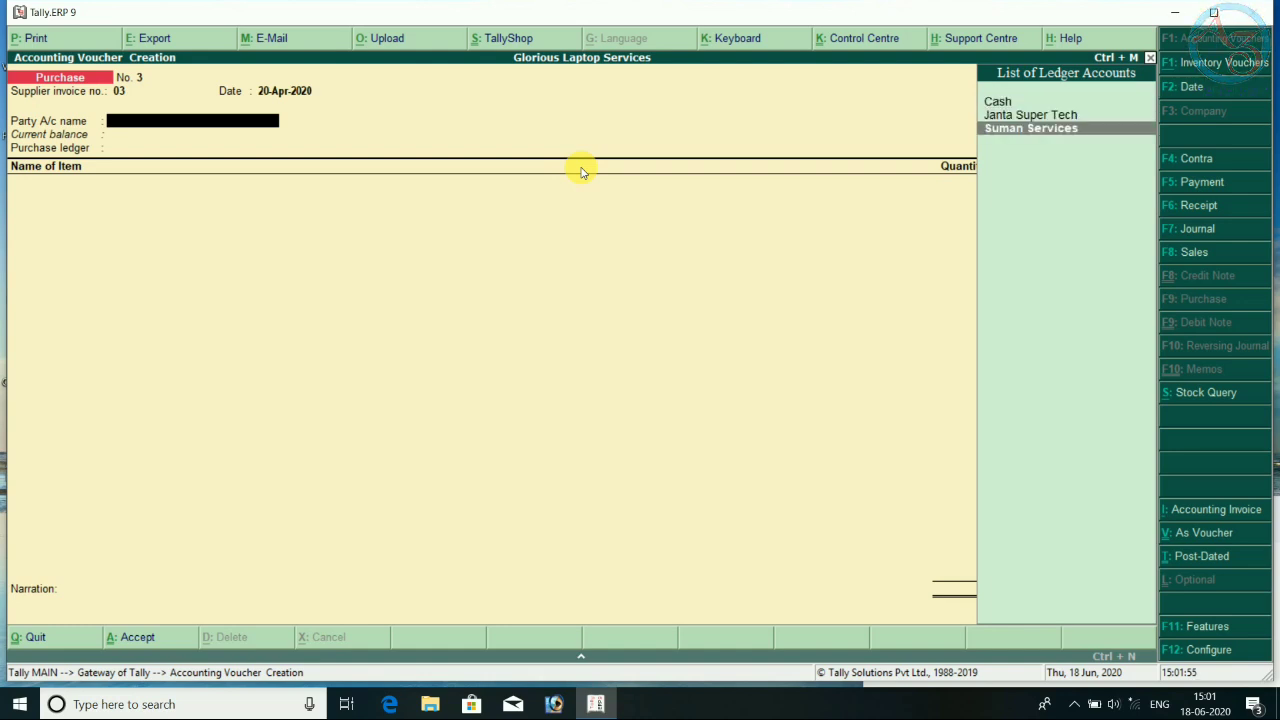
{"action": "key", "text": "Return"}
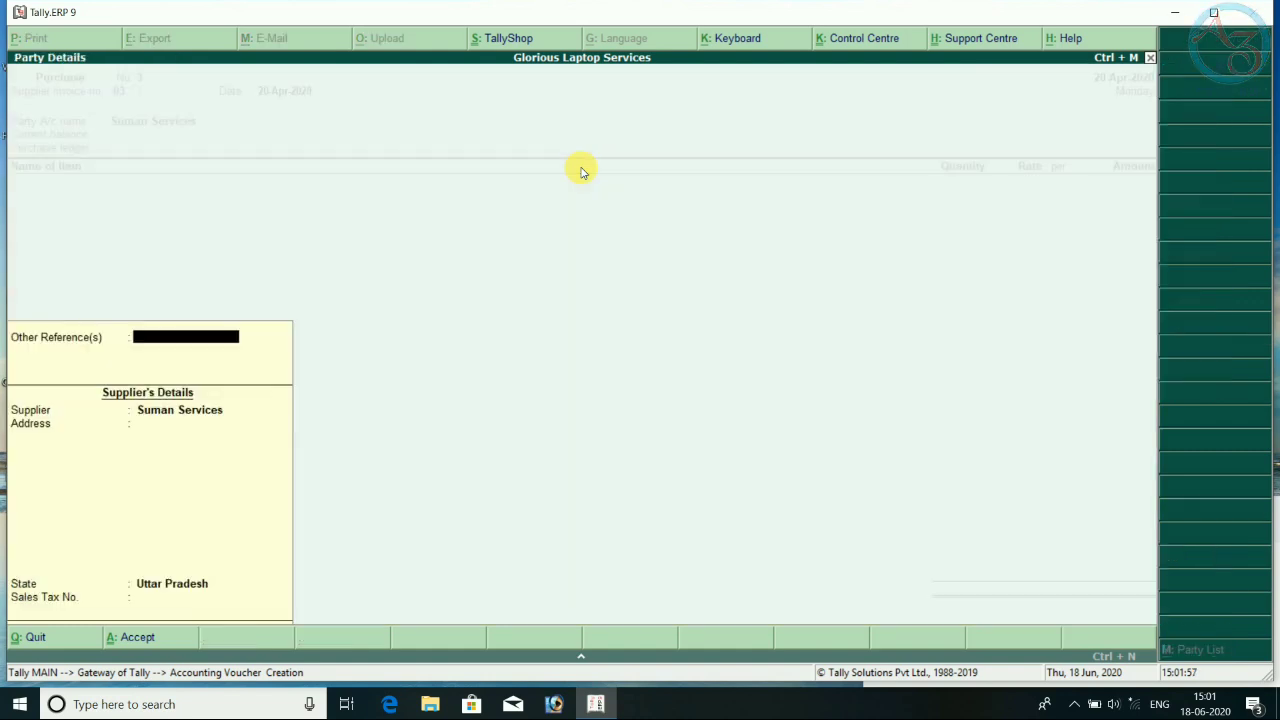
{"action": "key", "text": "Return"}
{"action": "key", "text": "Return"}
{"action": "key", "text": "Return"}
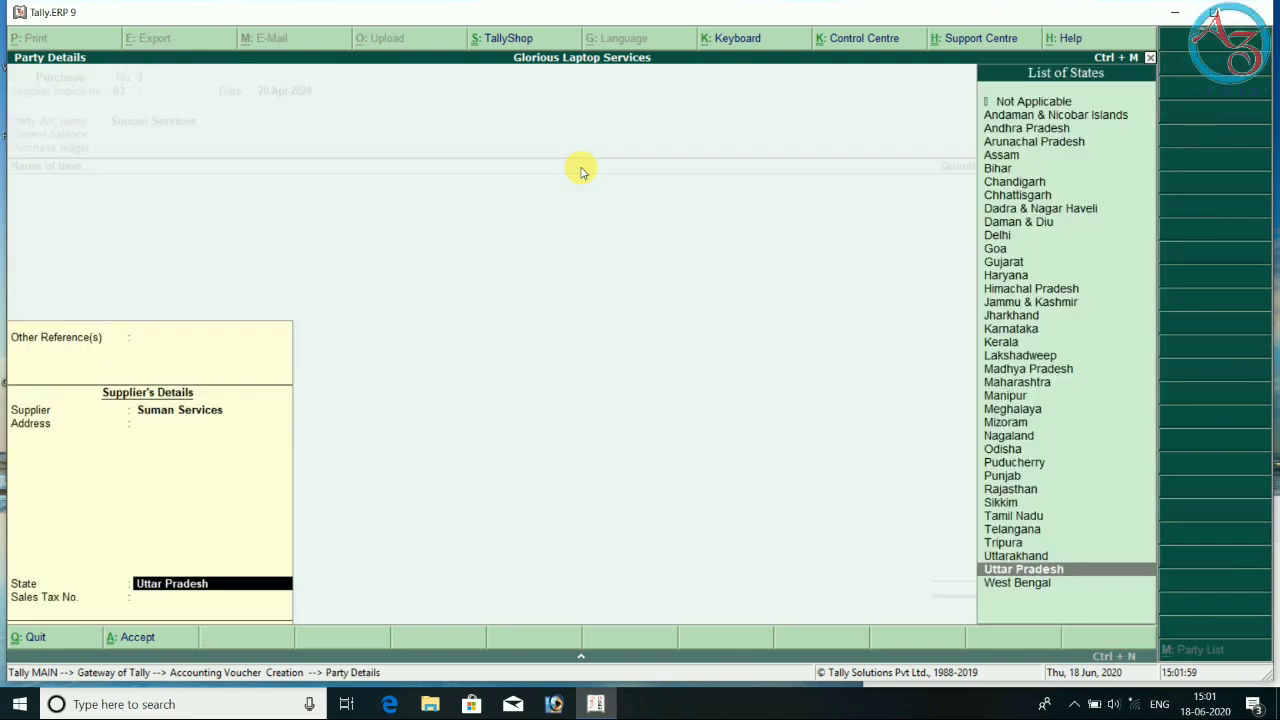
{"action": "key", "text": "Return"}
{"action": "key", "text": "Return"}
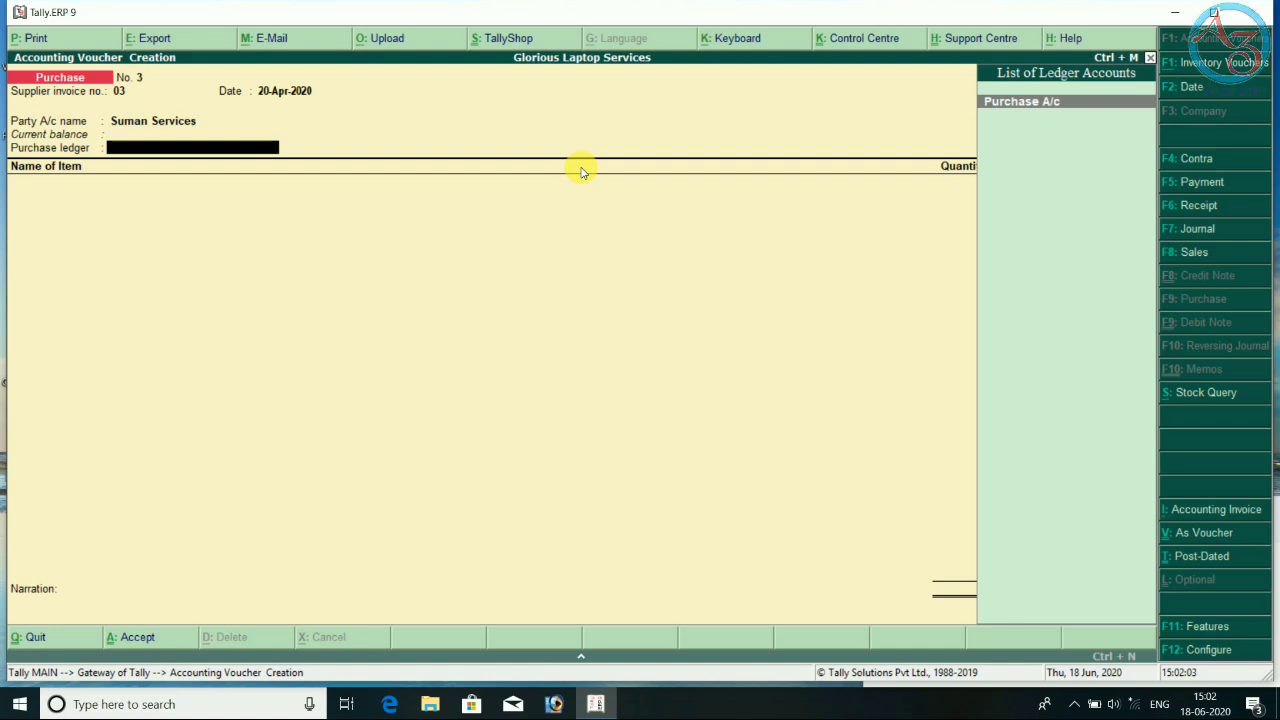
{"action": "key", "text": "Return"}
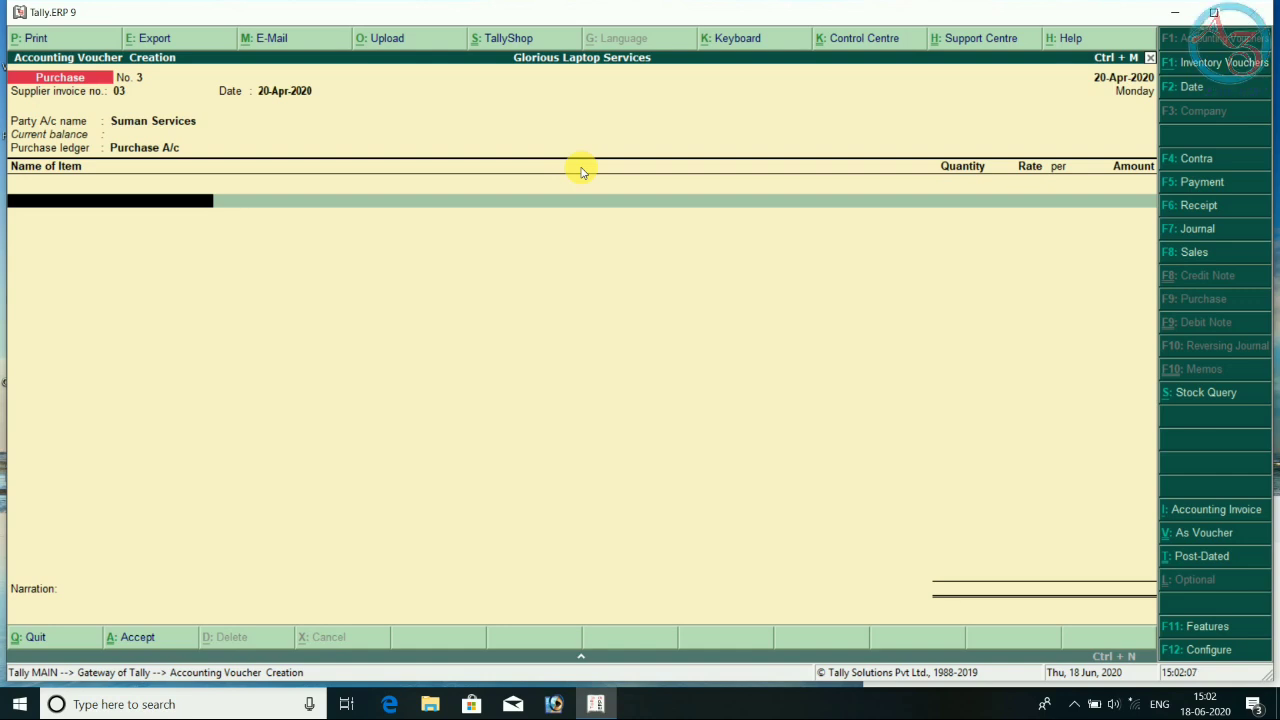
- Add 3 pcs of HP (Intel Core i5) 15.6" at a rate of 32,500 to the third purchase voucher and end the item list
{"action": "key", "text": "Down"}
{"action": "key", "text": "Down"}
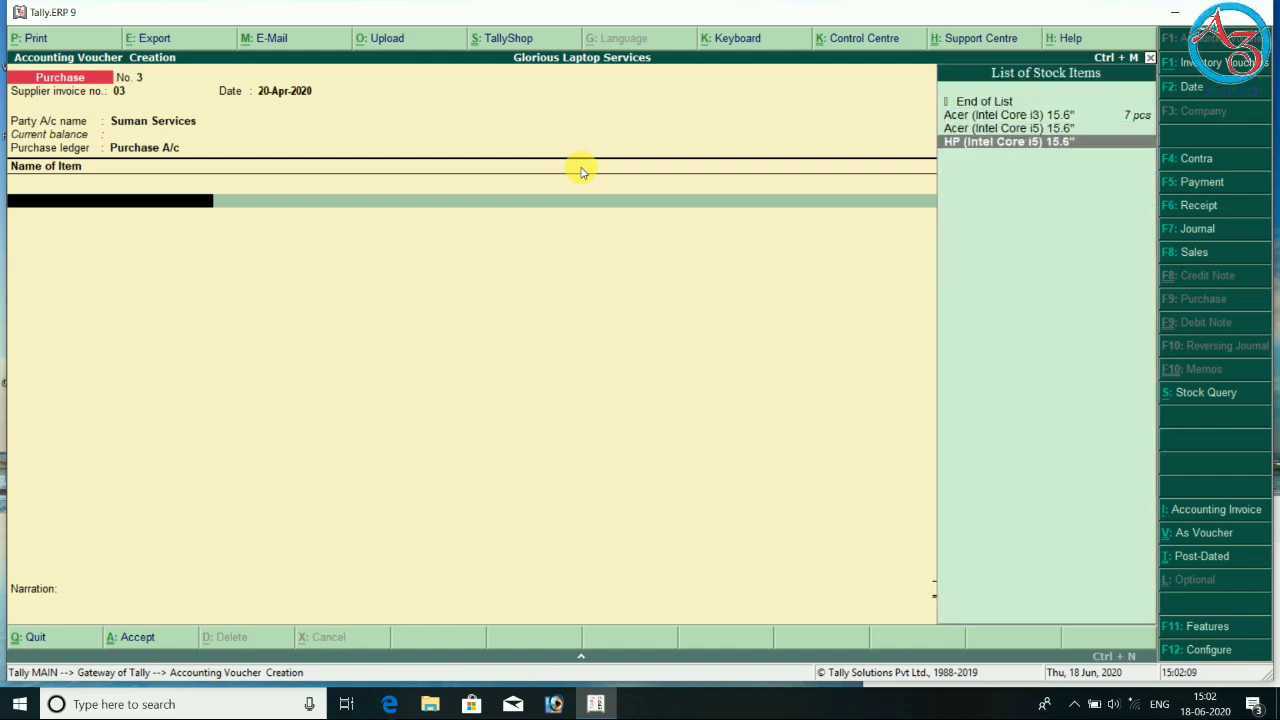
{"action": "key", "text": "Return"}
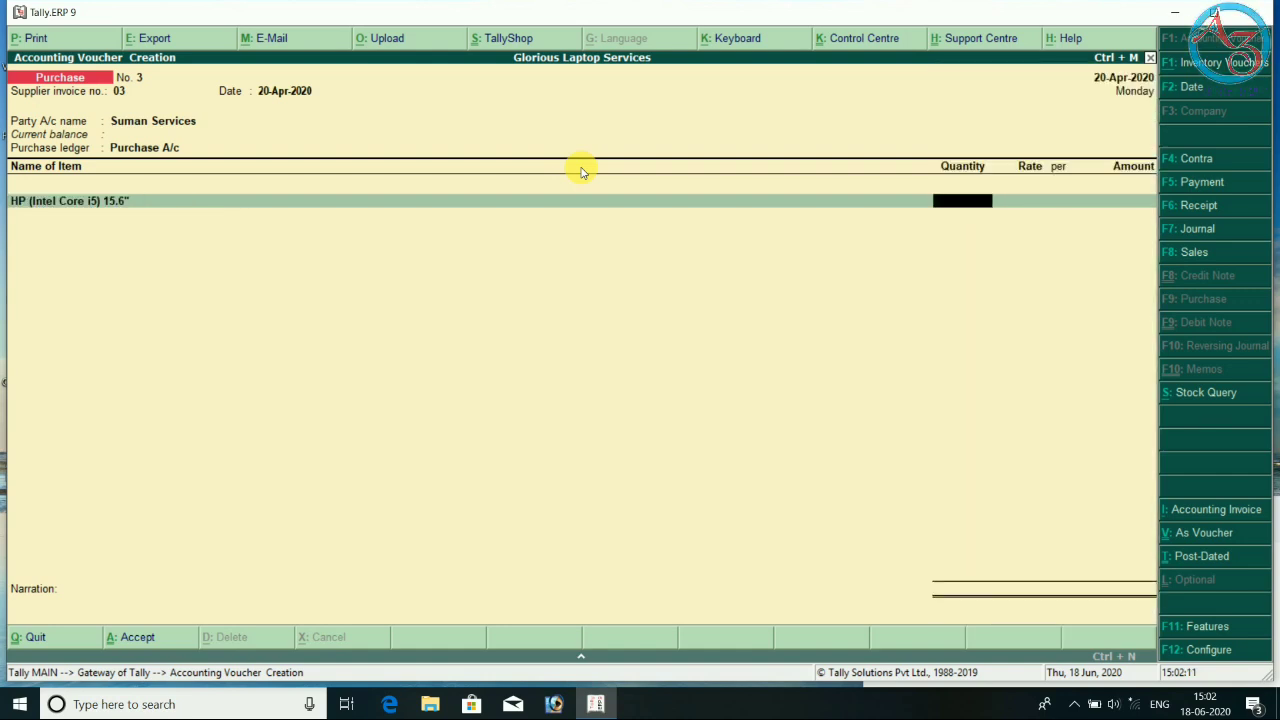
{"action": "type", "text": "3"}
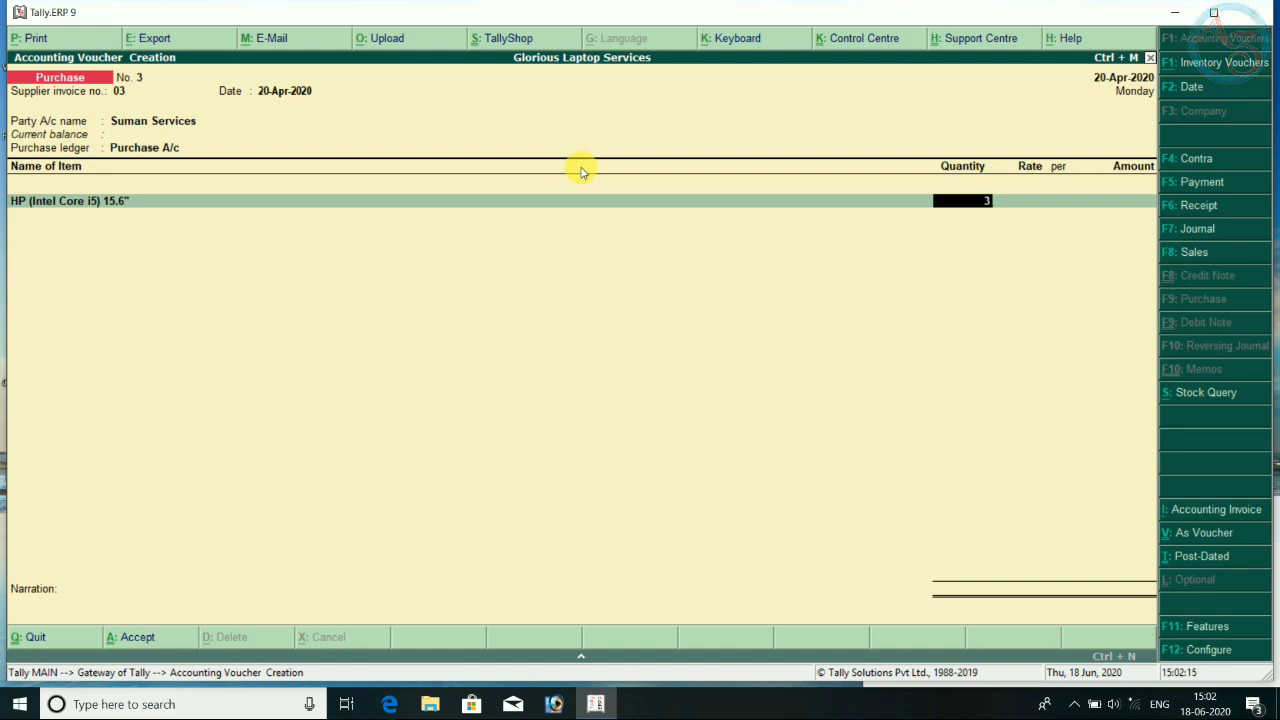
{"action": "key", "text": "Return"}
{"action": "type", "text": "32500"}
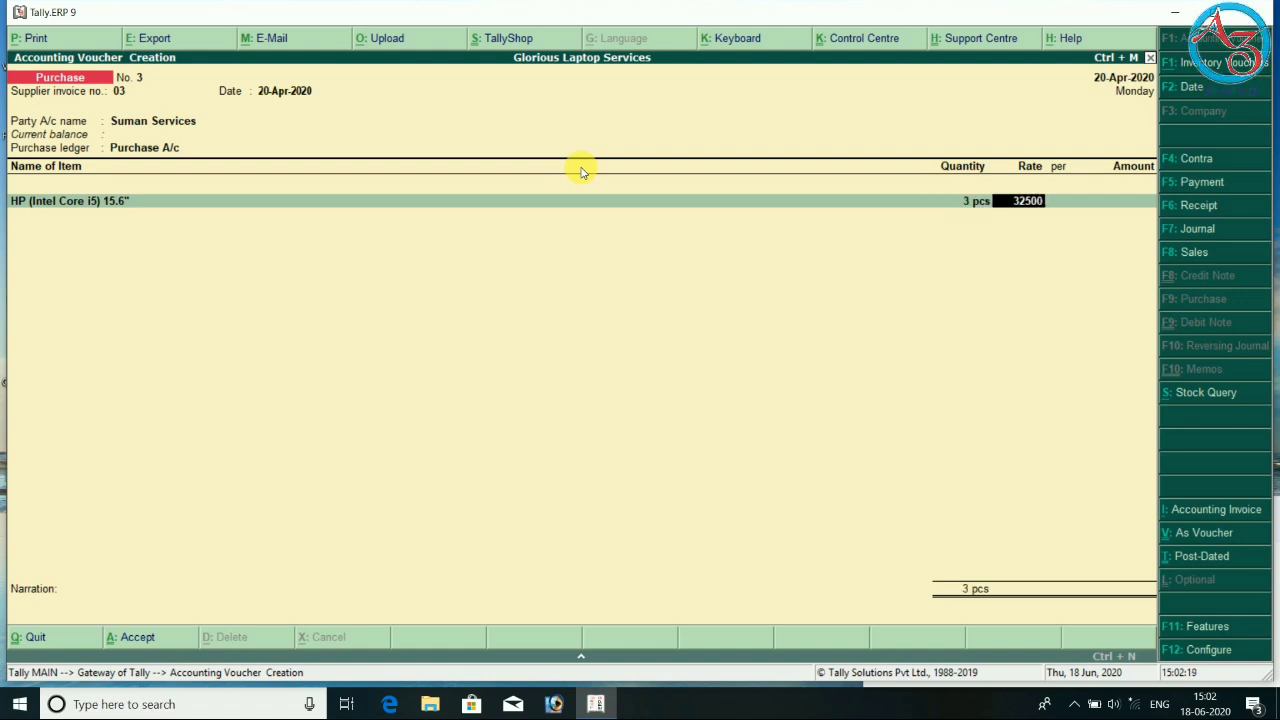
{"action": "key", "text": "Return"}
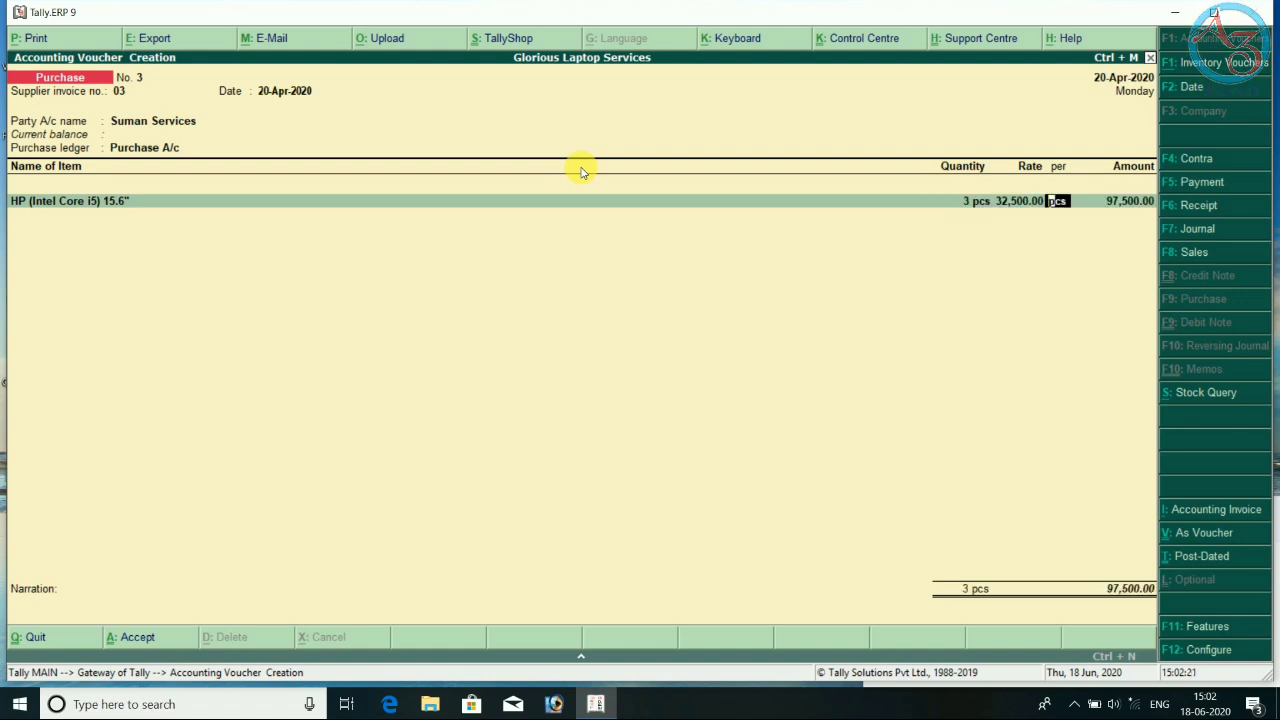
{"action": "key", "text": "Return"}
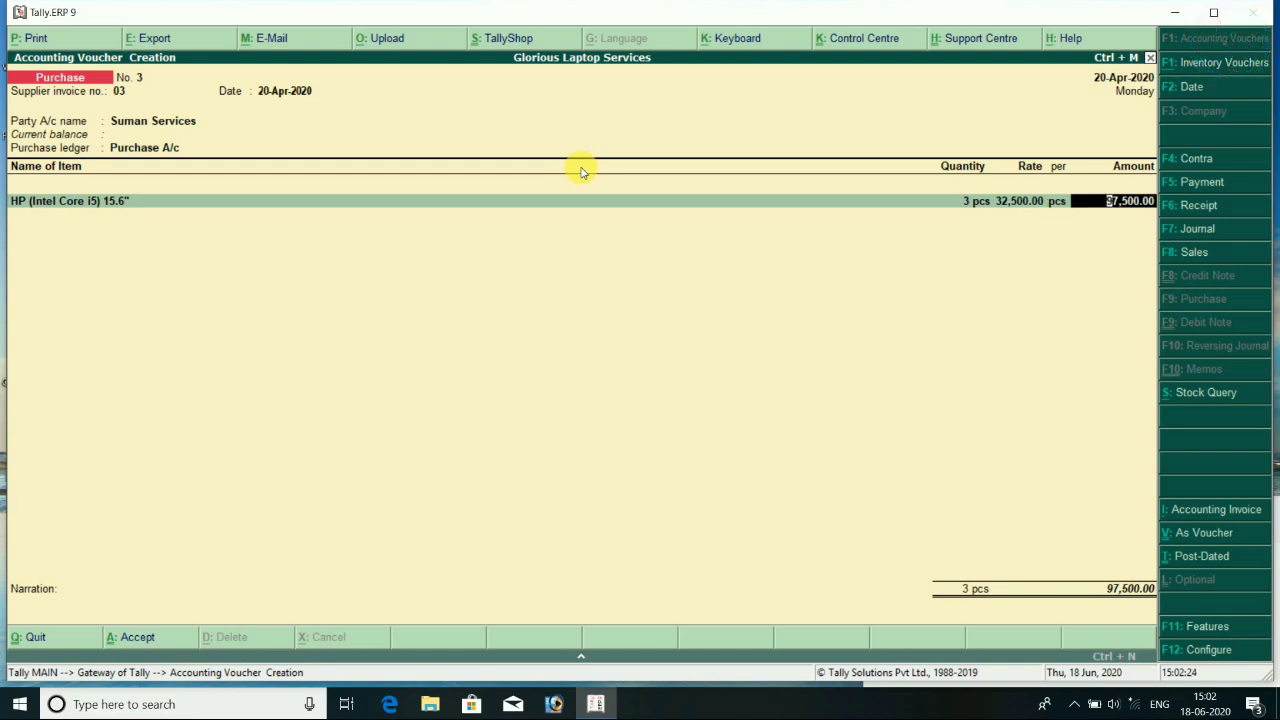
{"action": "key", "text": "Return"}
{"action": "key", "text": "Return"}
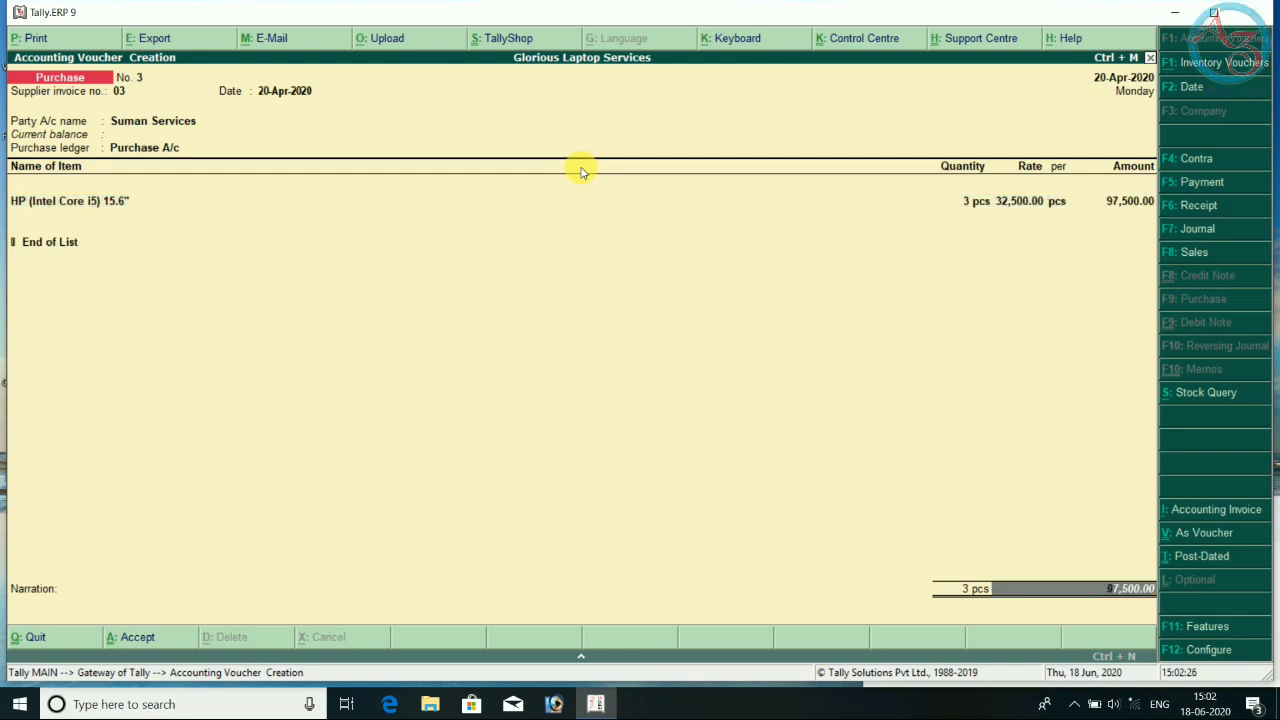
{"action": "key", "text": "Return"}
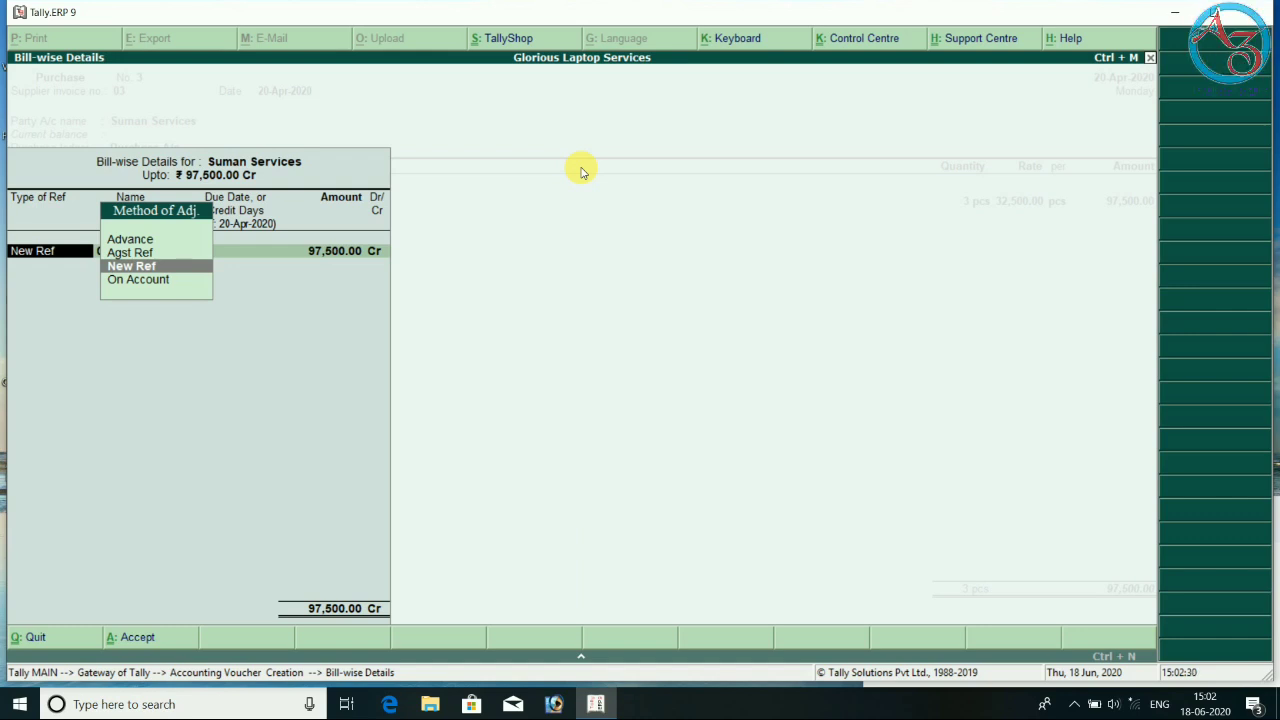
- Allocate the full amount to New Ref 03 with 10 days' credit, leave the narration blank and save the third purchase voucher
{"action": "key", "text": "Return"}
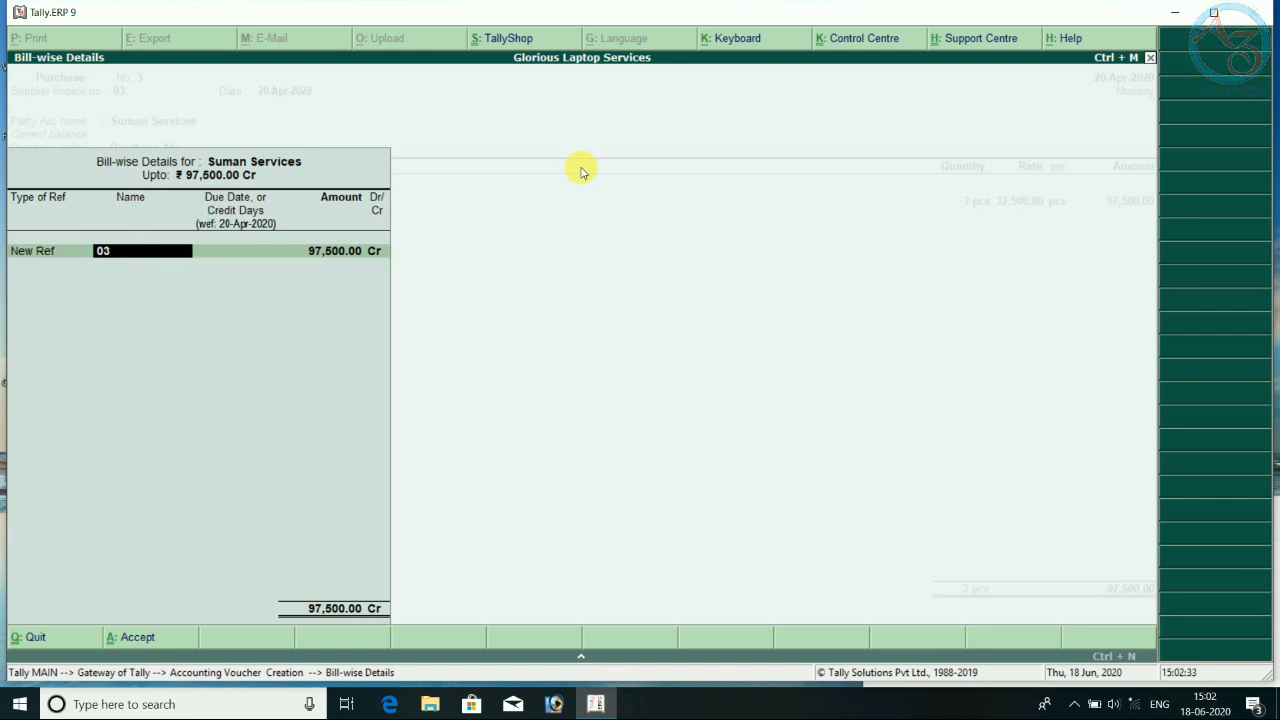
{"action": "key", "text": "Return"}
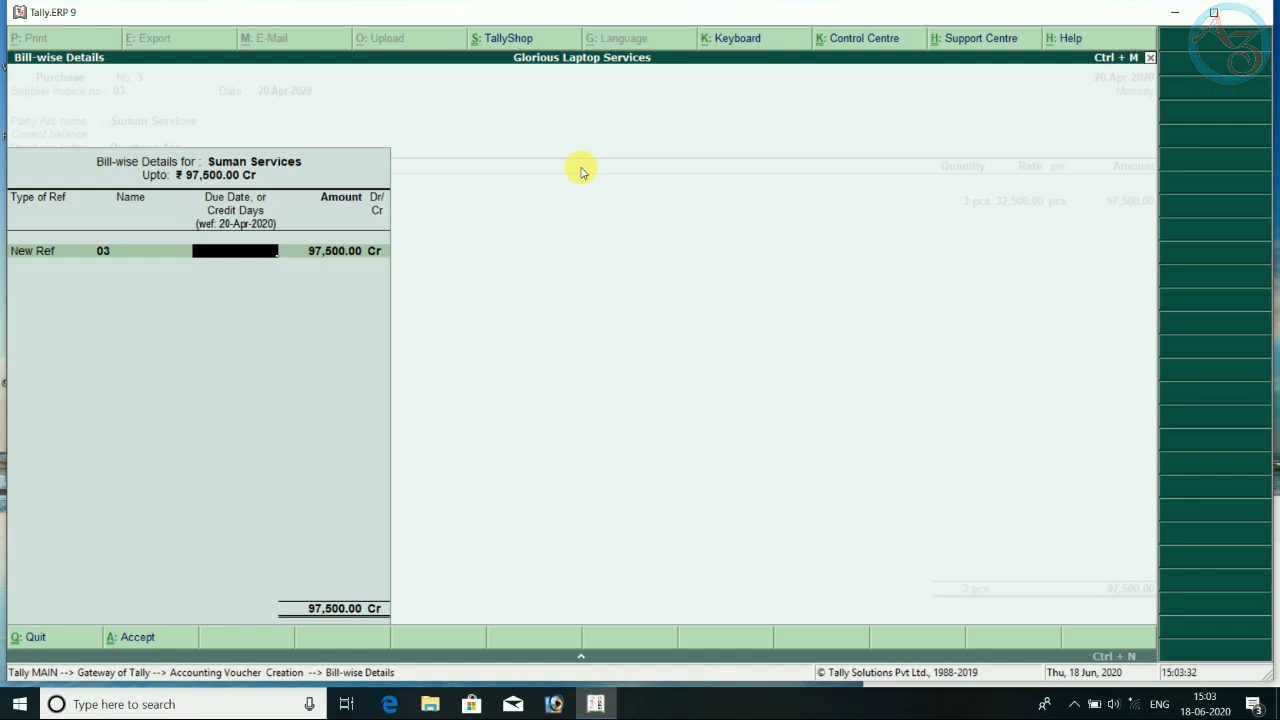
{"action": "type", "text": "10"}
{"action": "key", "text": "Return"}
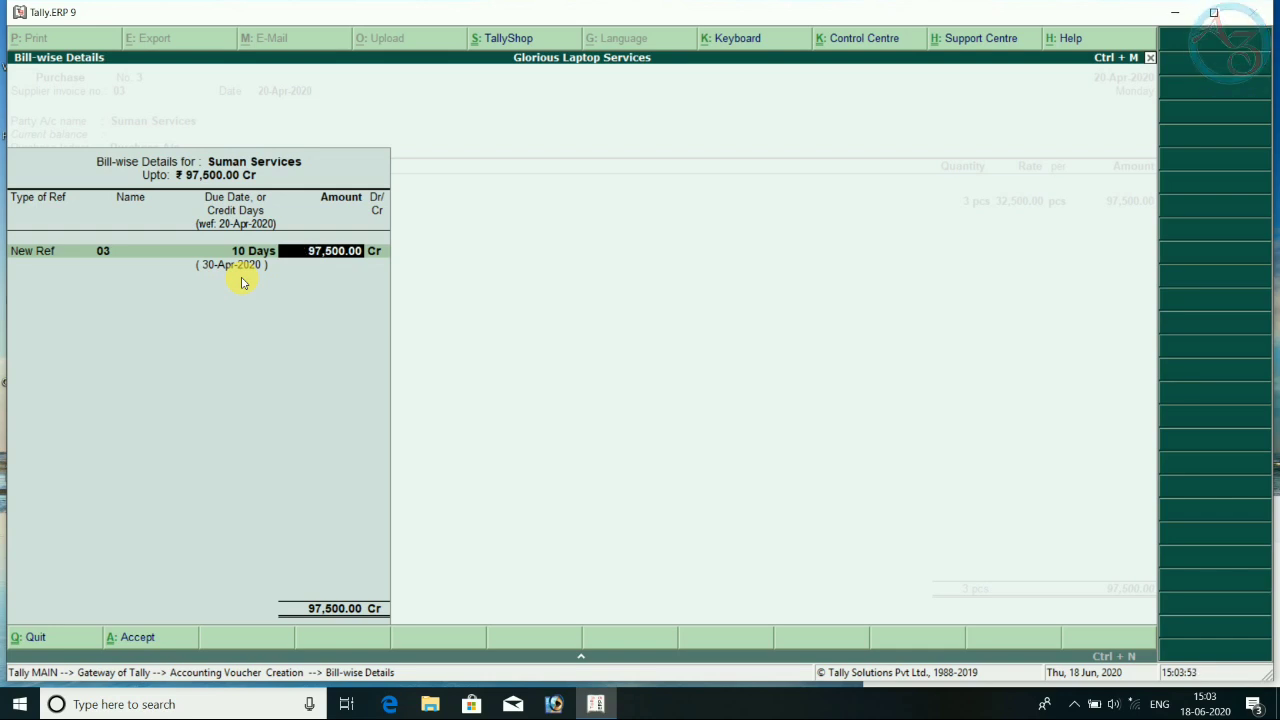
{"action": "key", "text": "Return"}
{"action": "key", "text": "Return"}
{"action": "key", "text": "Return"}
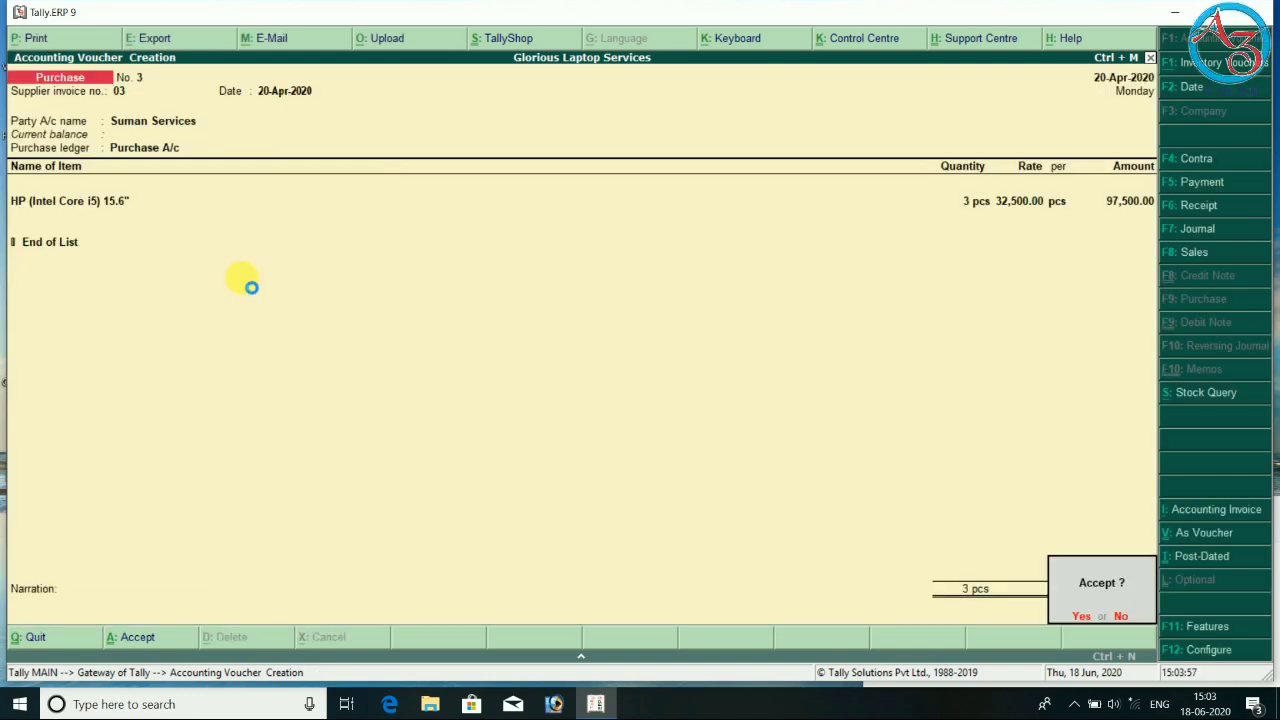
{"action": "key", "text": "Return"}
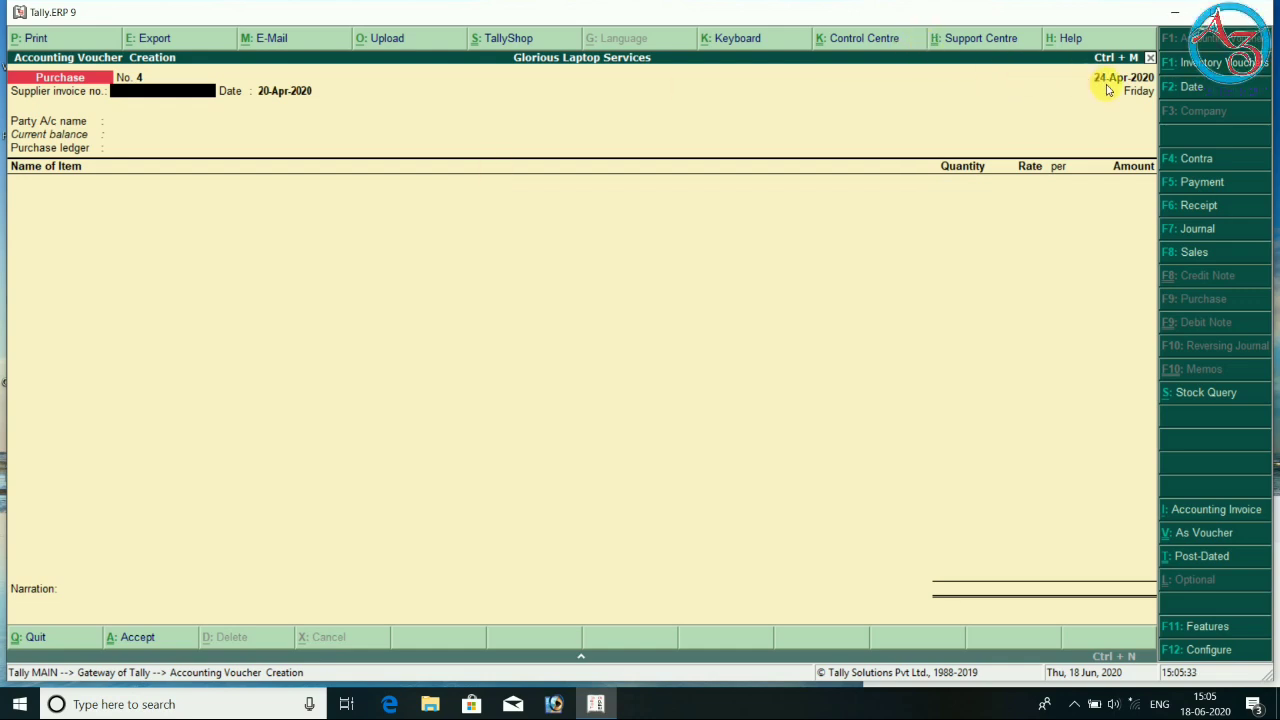
- Enter supplier invoice number 04 in the fourth purchase voucher, keeping the invoice date 20-Apr-2020
{"action": "type", "text": "04"}
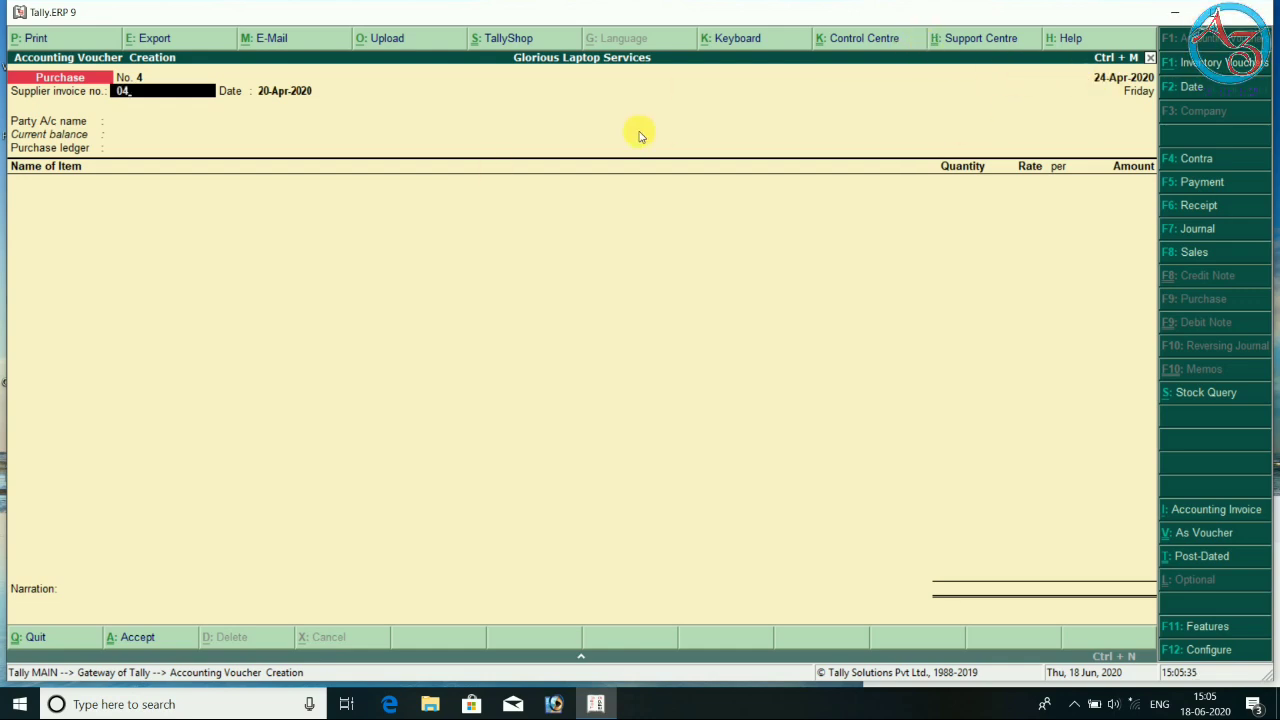
{"action": "key", "text": "Return"}
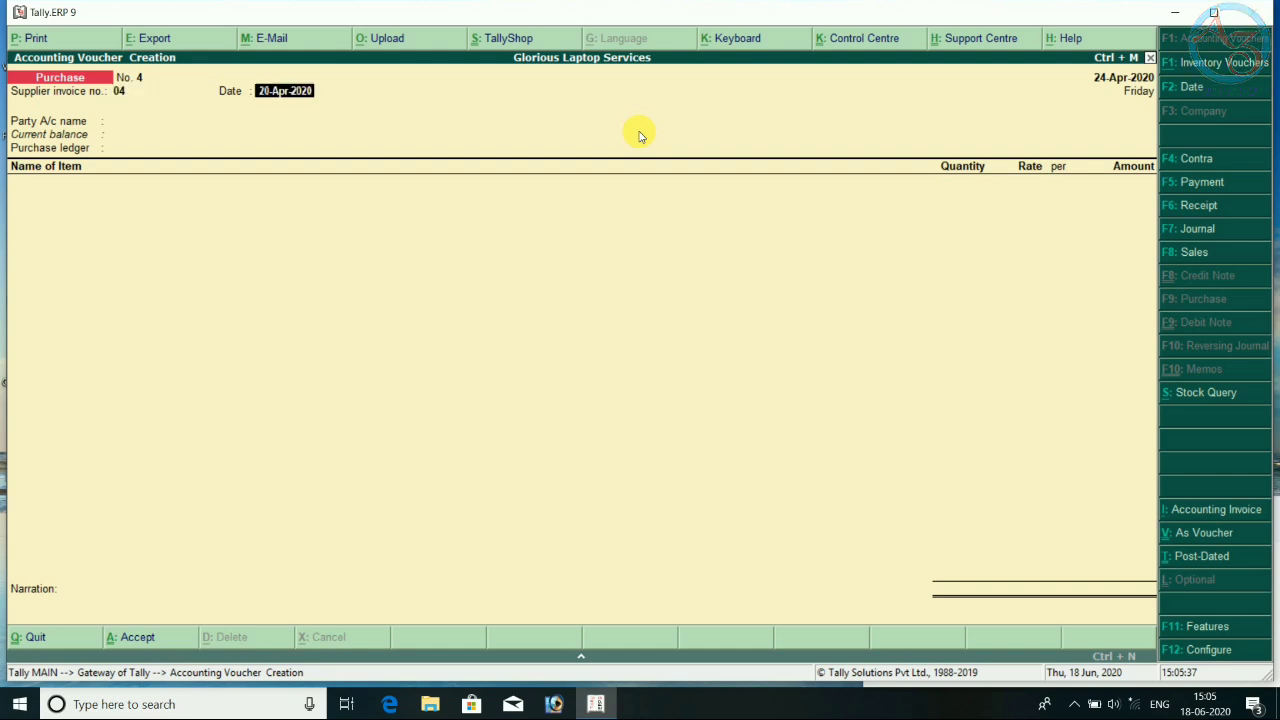
{"action": "key", "text": "Return"}
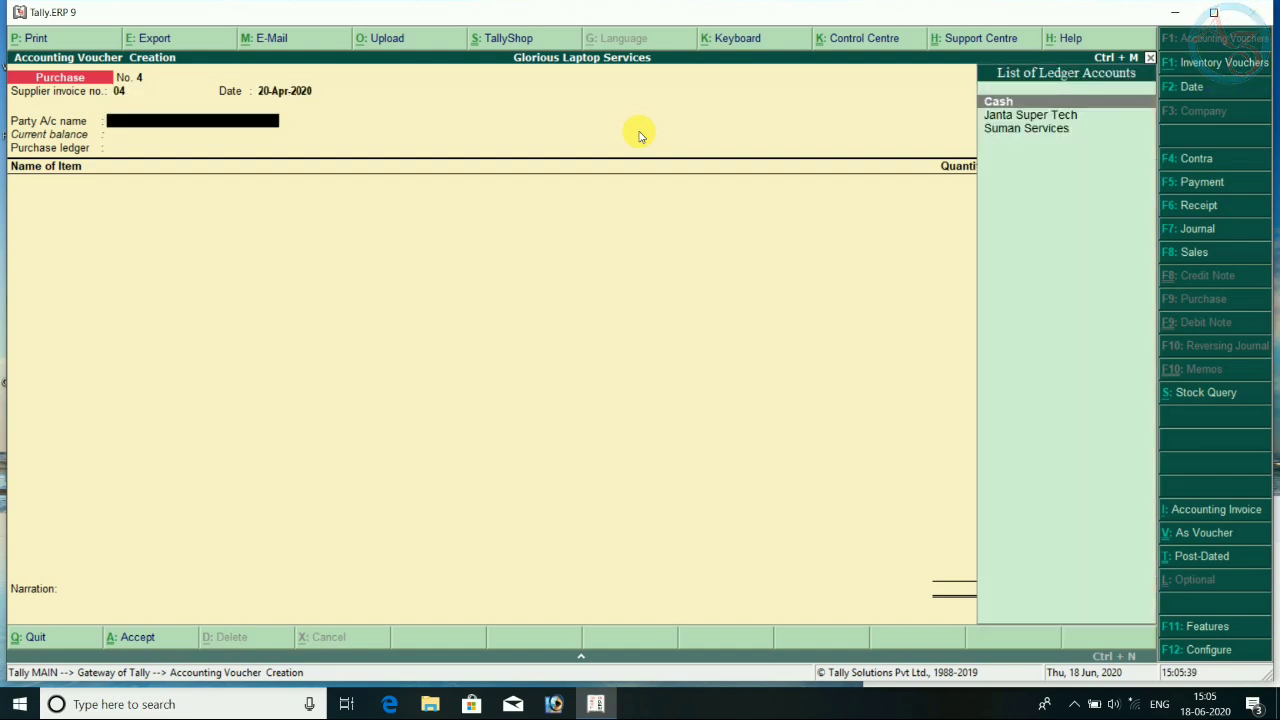
- Select Suman Services as the fourth voucher's party, keep its supplier details, and use Purchase A/c as the purchase ledger
{"action": "key", "text": "Down"}
{"action": "key", "text": "Down"}
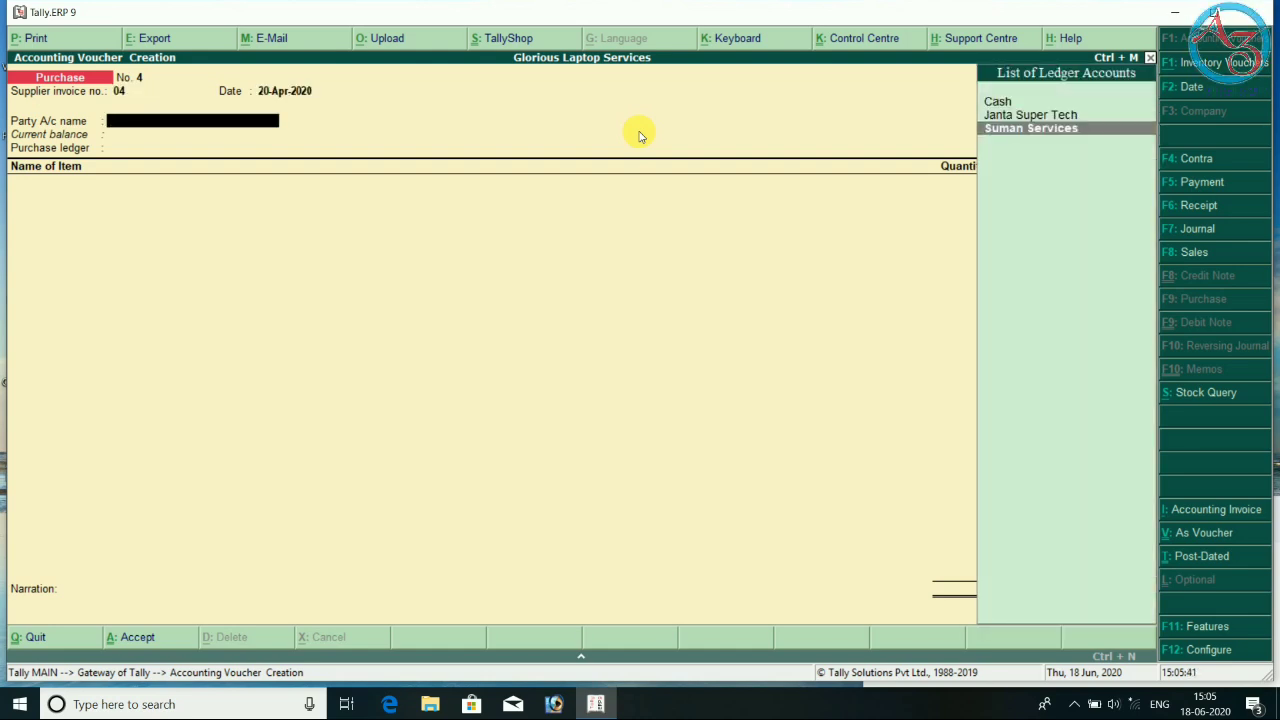
{"action": "key", "text": "Return"}
{"action": "key", "text": "Return"}
{"action": "key", "text": "Return"}
{"action": "key", "text": "Return"}
{"action": "key", "text": "Return"}
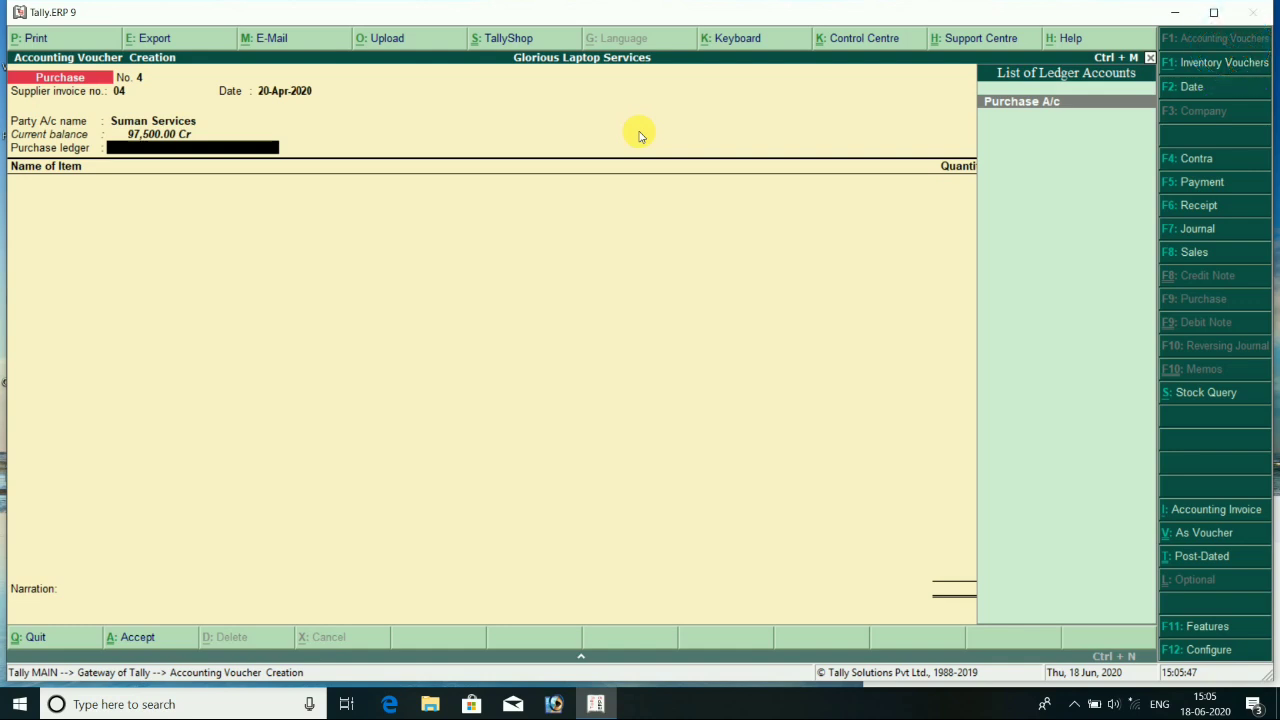
{"action": "key", "text": "Return"}
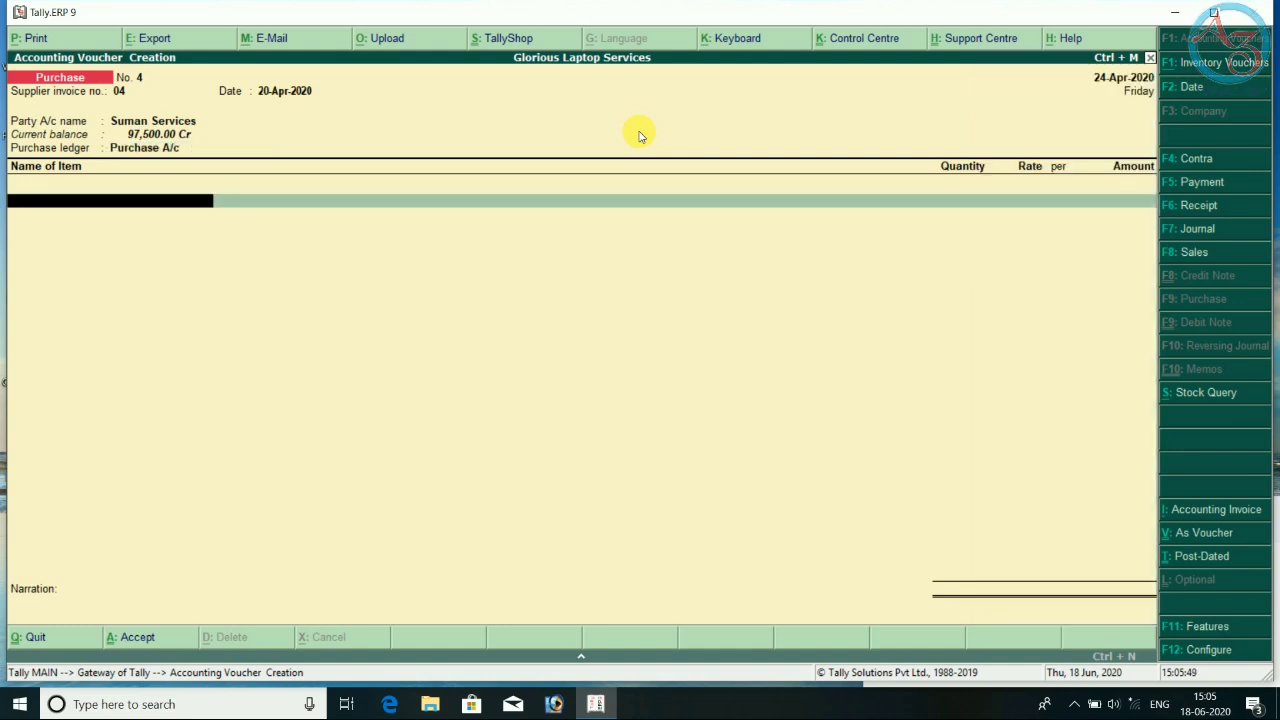
- Add 4 pcs of HP (Intel Core i5) 15.6" at a rate of 31,000 to the fourth purchase voucher and end the item list
{"action": "key", "text": "Down"}
{"action": "key", "text": "Down"}
{"action": "key", "text": "Down"}
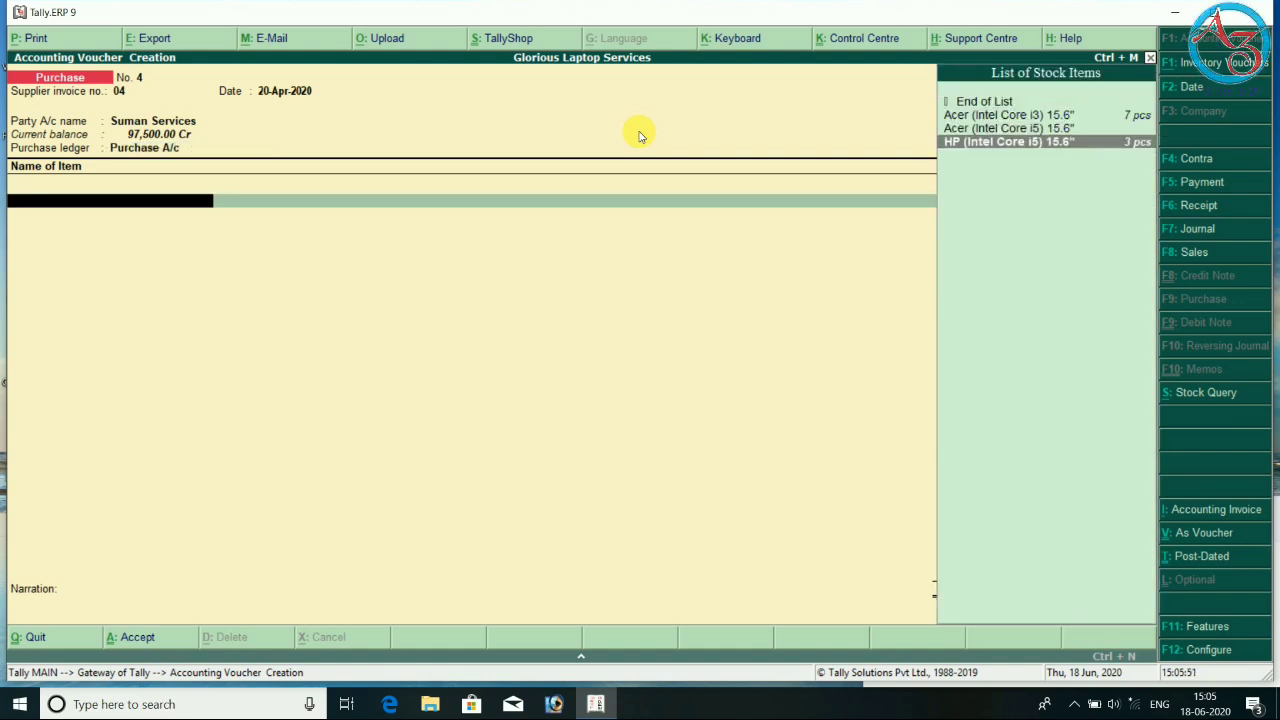
{"action": "key", "text": "Return"}
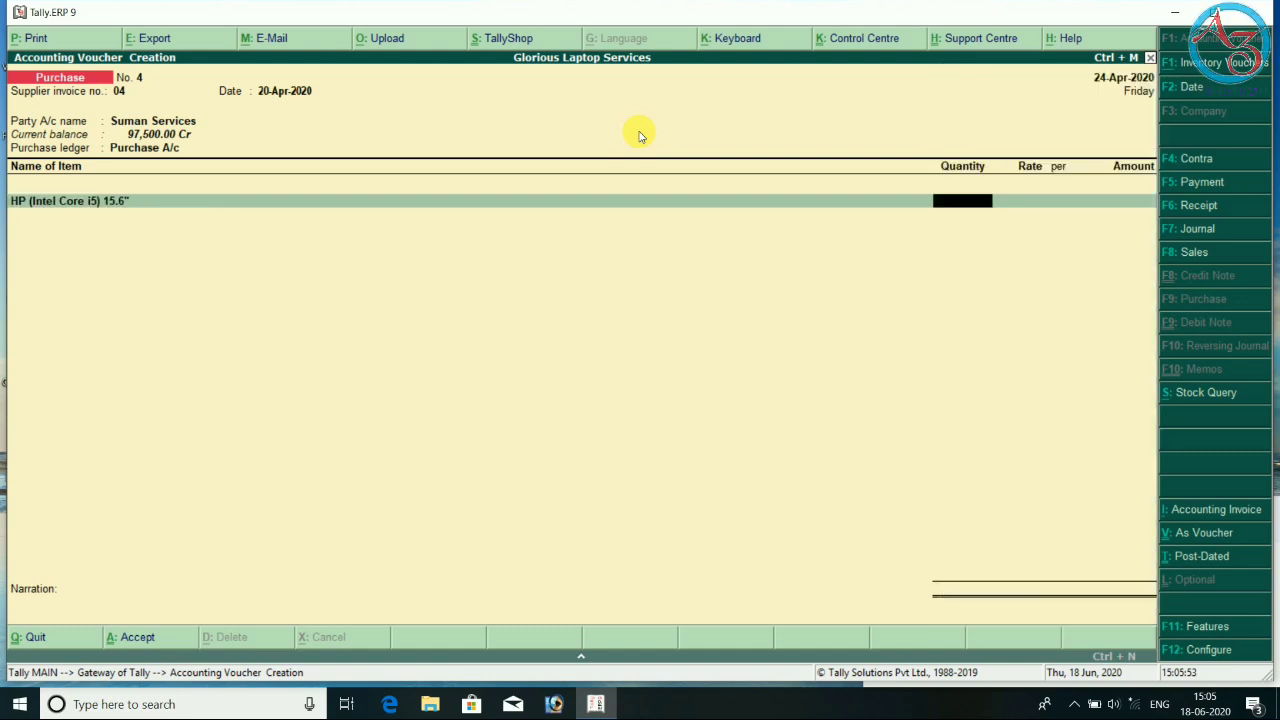
{"action": "type", "text": "4"}
{"action": "key", "text": "Return"}
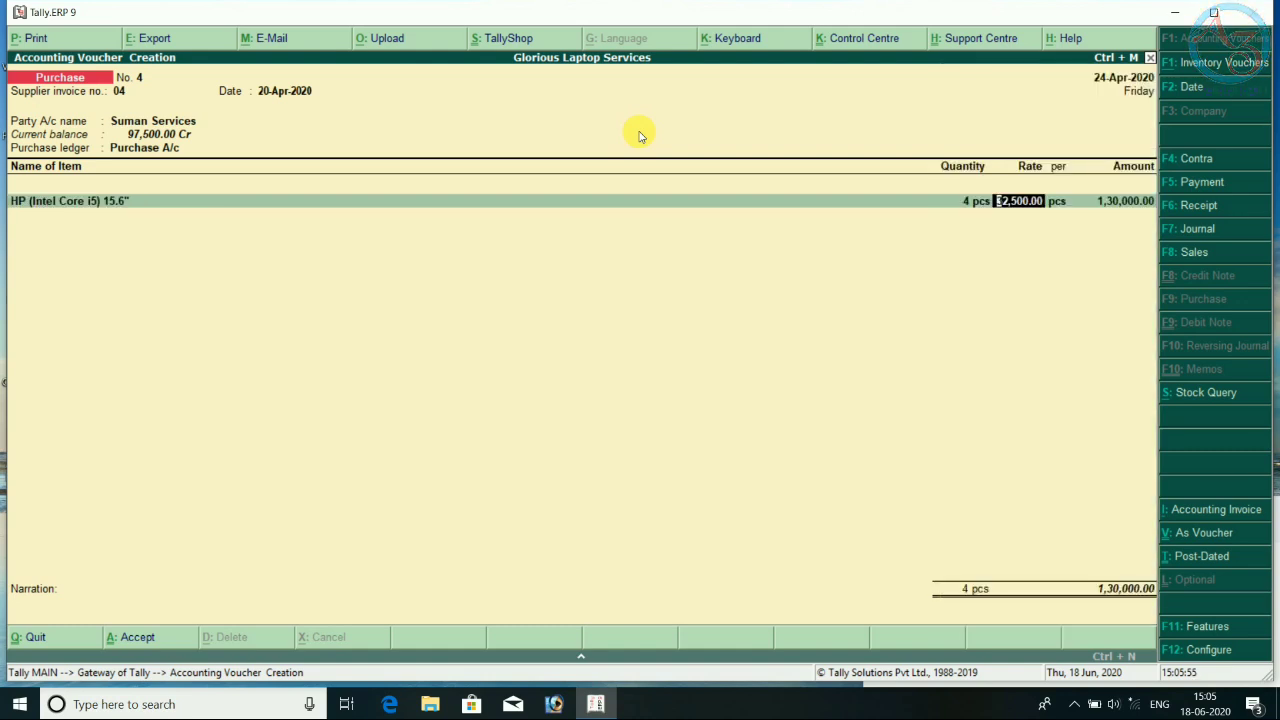
{"action": "type", "text": "31,000"}
{"action": "key", "text": "Return"}
{"action": "key", "text": "Return"}
{"action": "key", "text": "Return"}
{"action": "key", "text": "Return"}
{"action": "key", "text": "Return"}
{"action": "key", "text": "Return"}
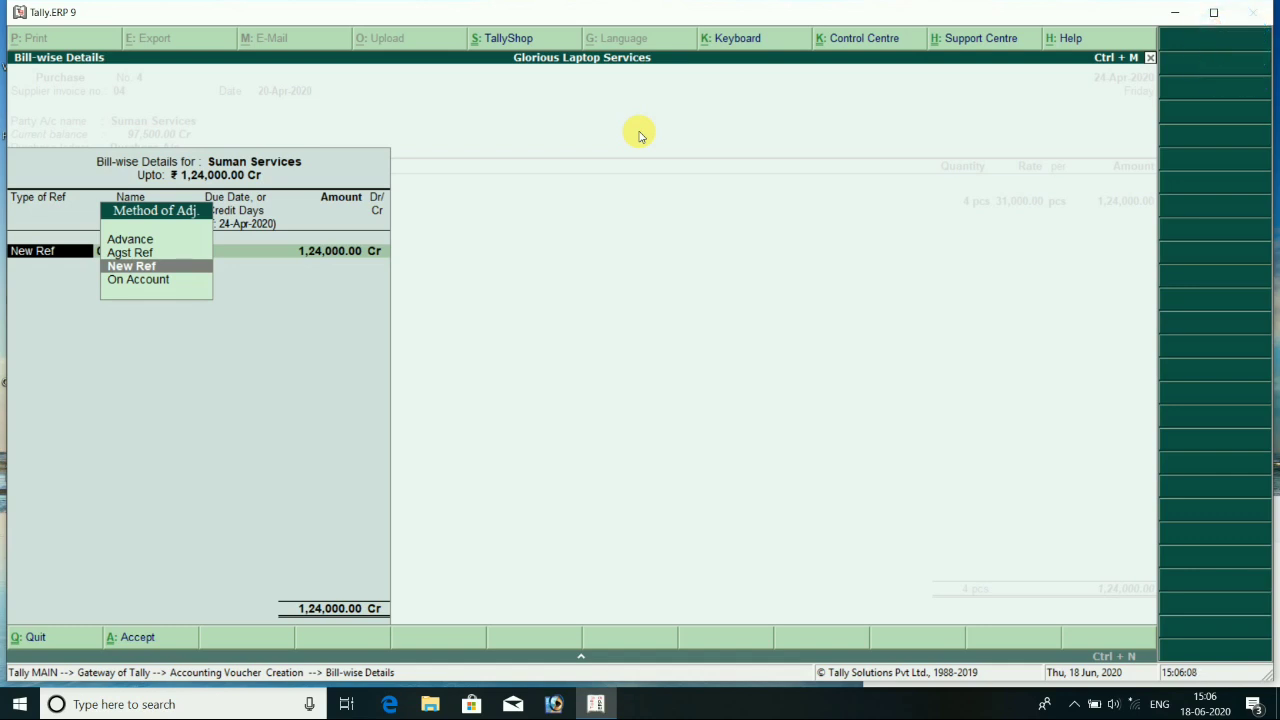
- Allocate the full amount to New Ref 04 with 20 days' credit, leave the narration blank and save the fourth purchase voucher
{"action": "key", "text": "Return"}
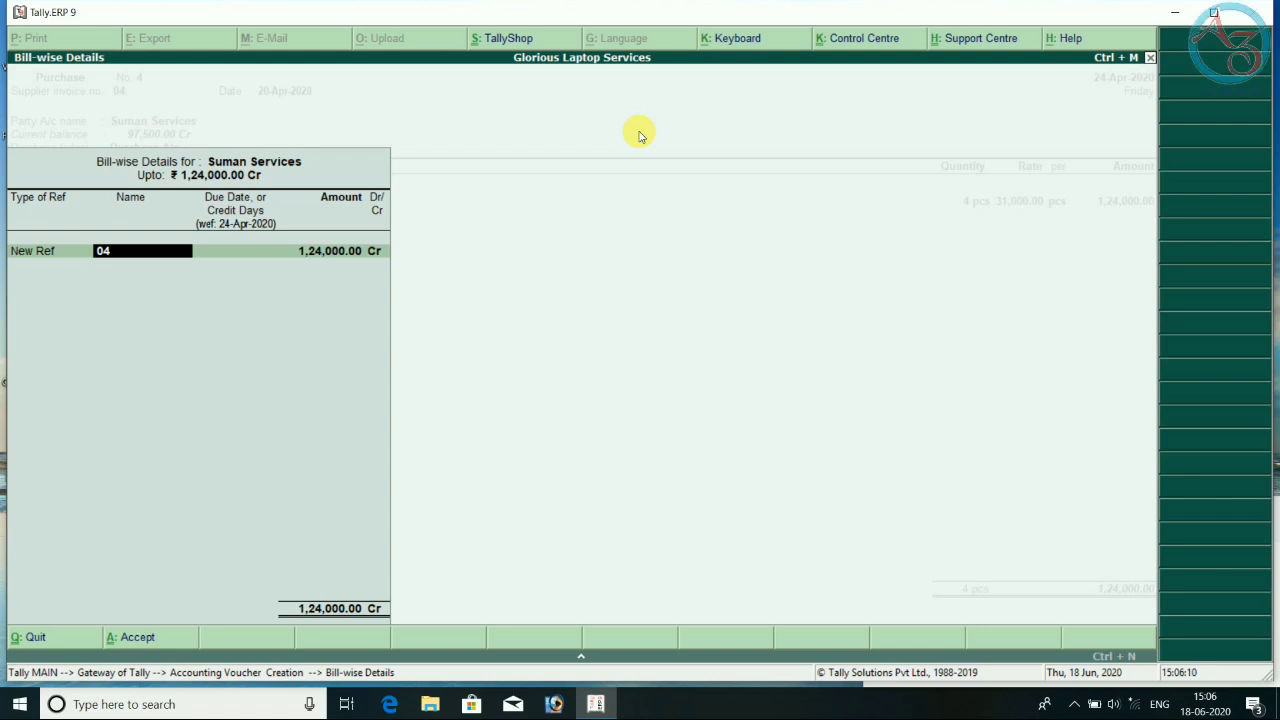
{"action": "key", "text": "Return"}
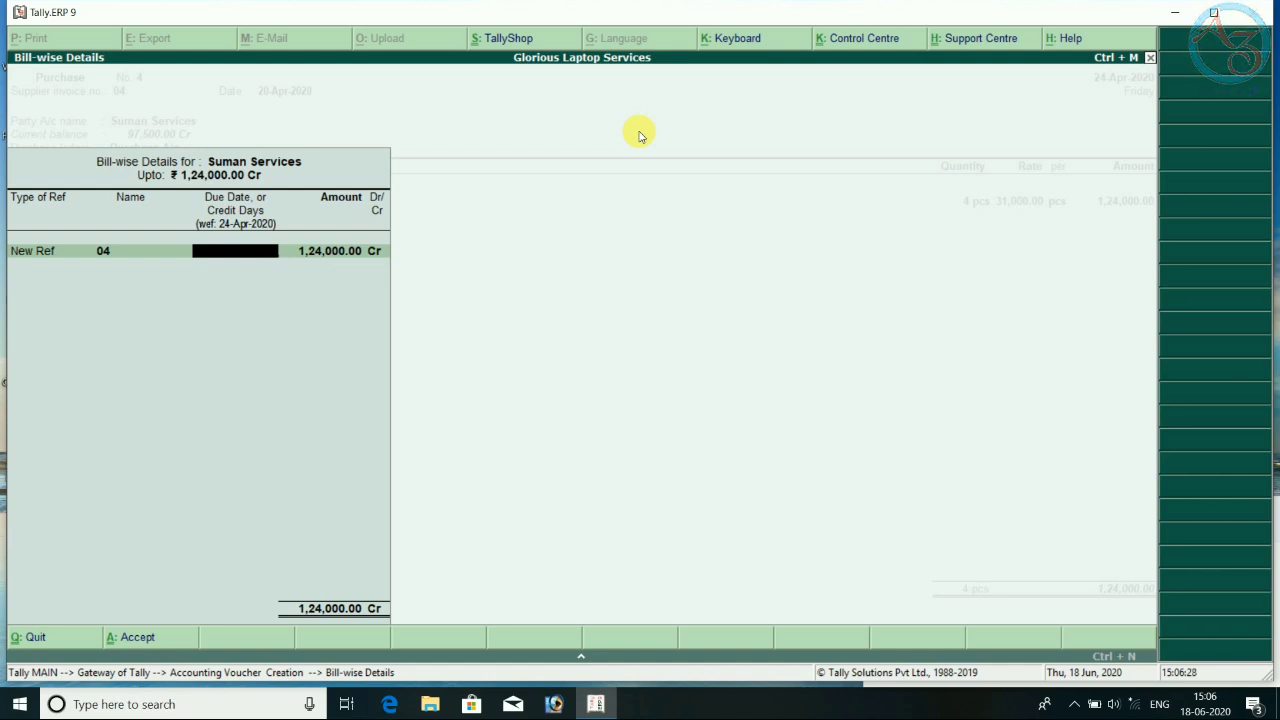
{"action": "type", "text": "20"}
{"action": "key", "text": "Return"}
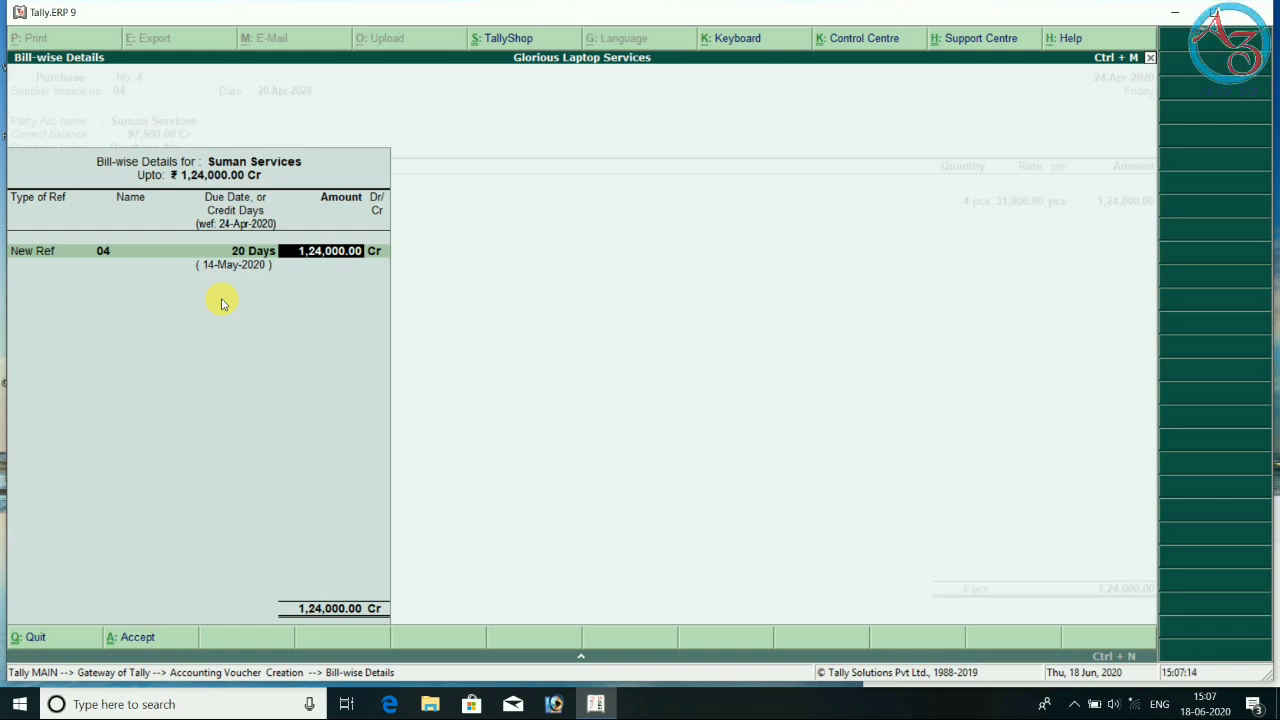
{"action": "key", "text": "Return"}
{"action": "key", "text": "Return"}
{"action": "key", "text": "Return"}
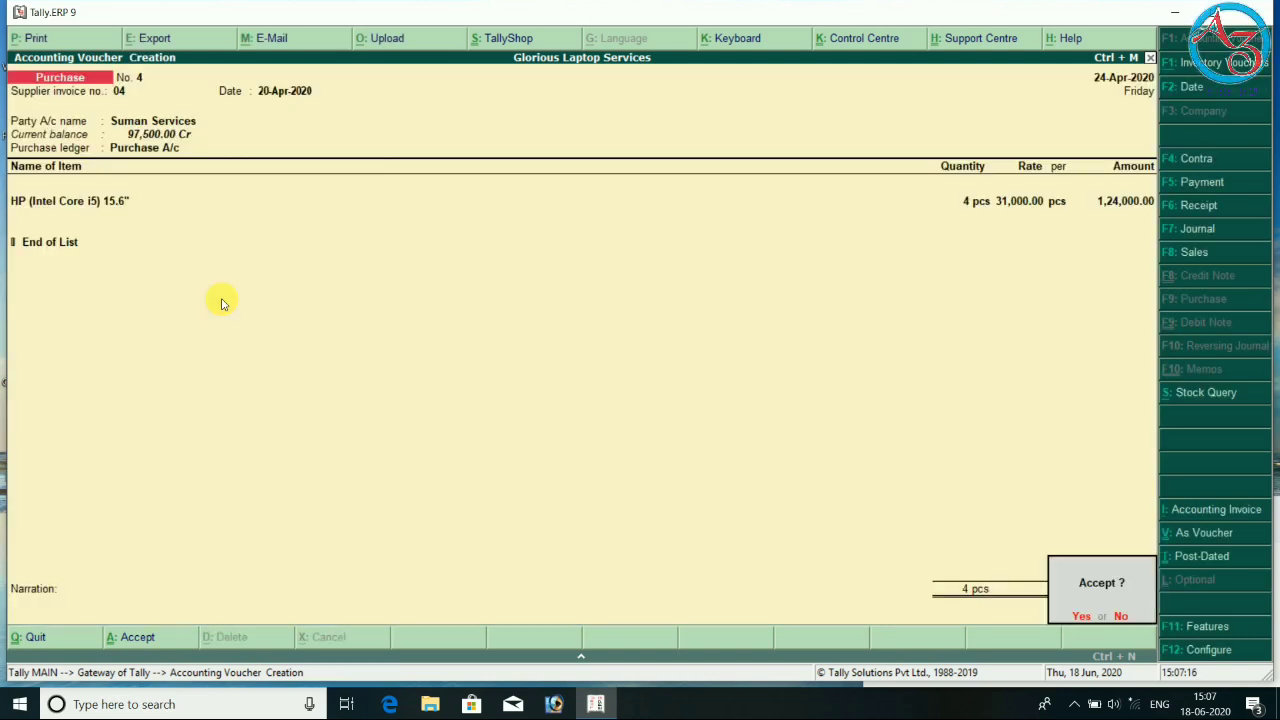
{"action": "left_click", "coordinate": [222, 303]}
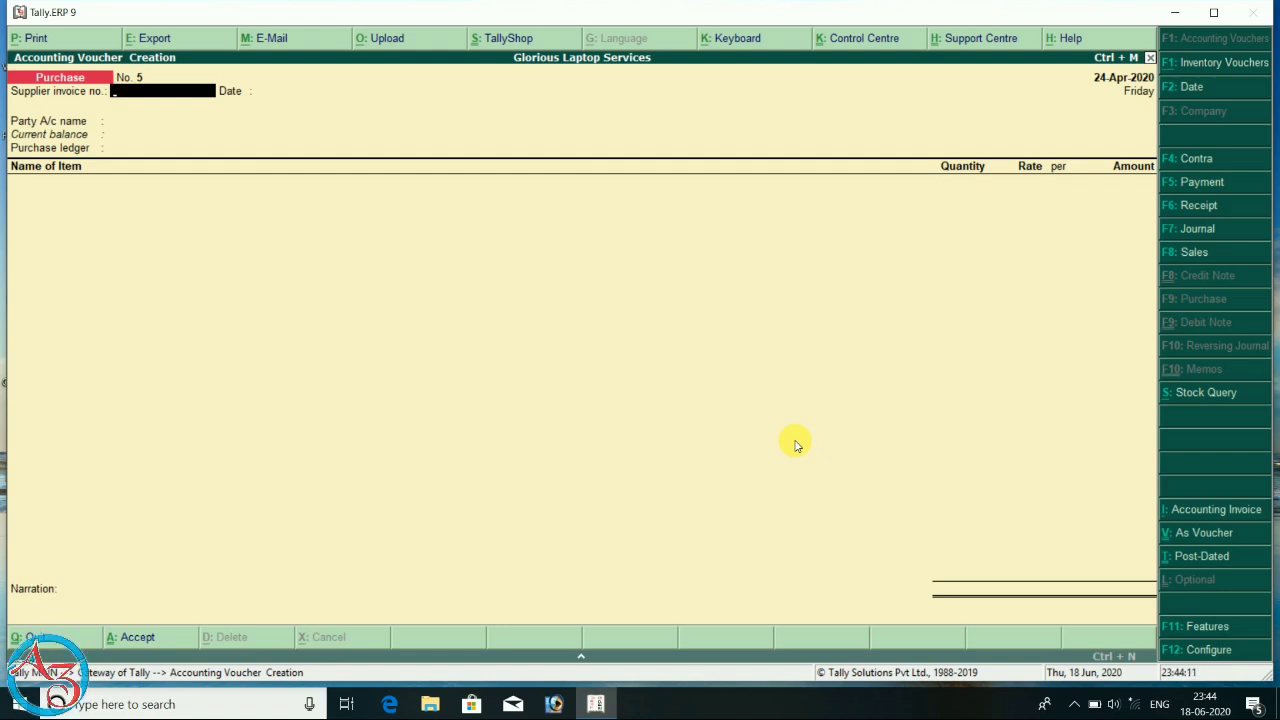
- Quit the blank fifth purchase voucher and open the Display reports for Glorious Laptop Services
{"action": "key", "text": "Escape"}
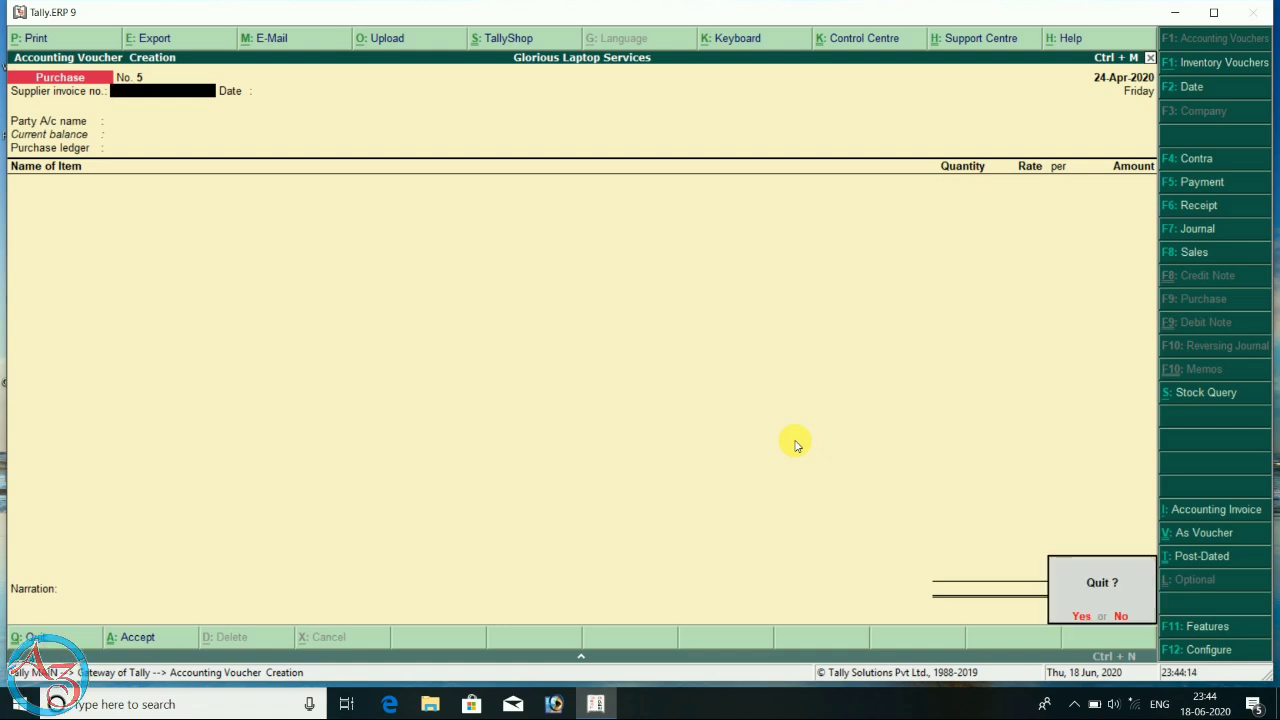
{"action": "key", "text": "Return"}
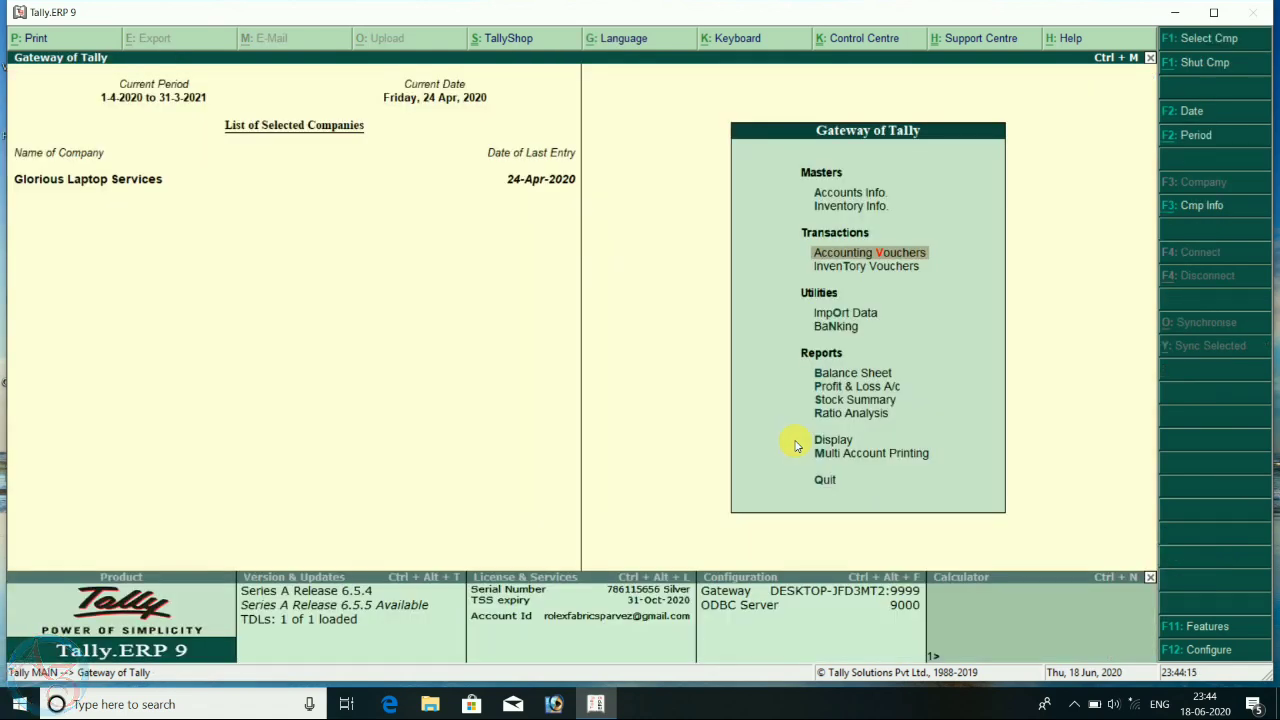
{"action": "key", "text": "Down"}
{"action": "key", "text": "Down"}
{"action": "key", "text": "Down"}
{"action": "key", "text": "Down"}
{"action": "key", "text": "Down"}
{"action": "key", "text": "Down"}
{"action": "key", "text": "Down"}
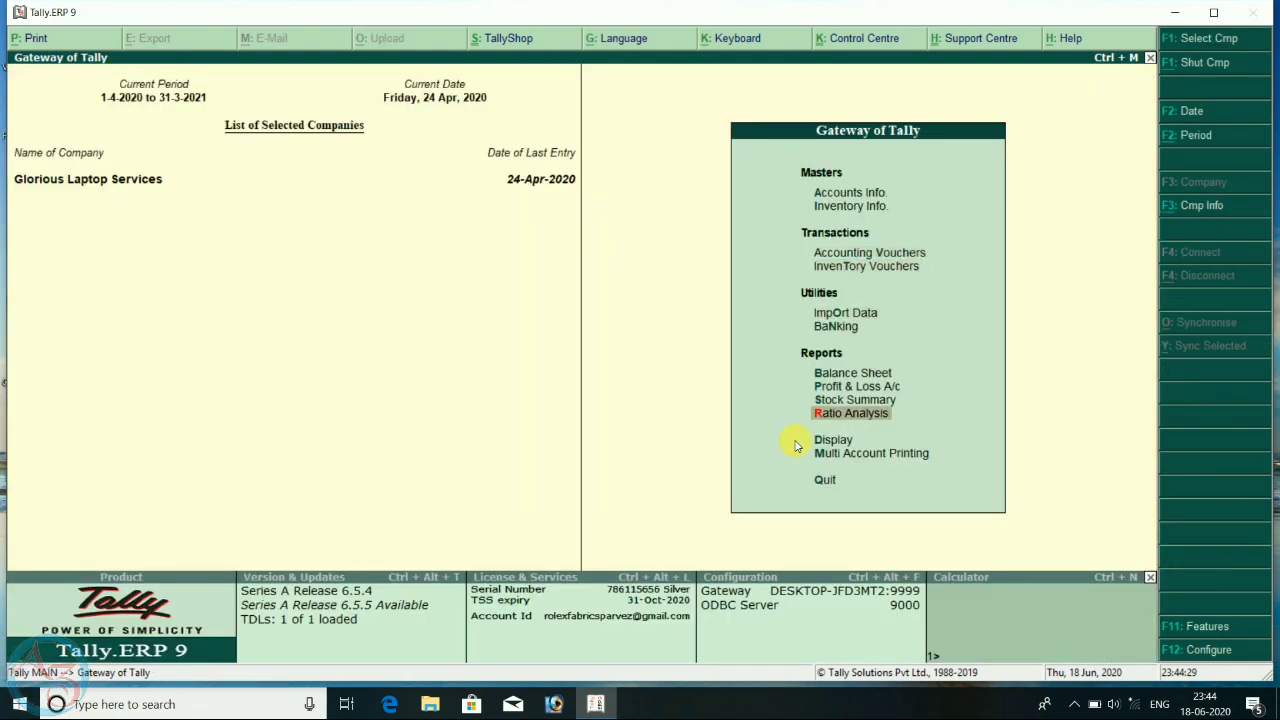
{"action": "key", "text": "Down"}
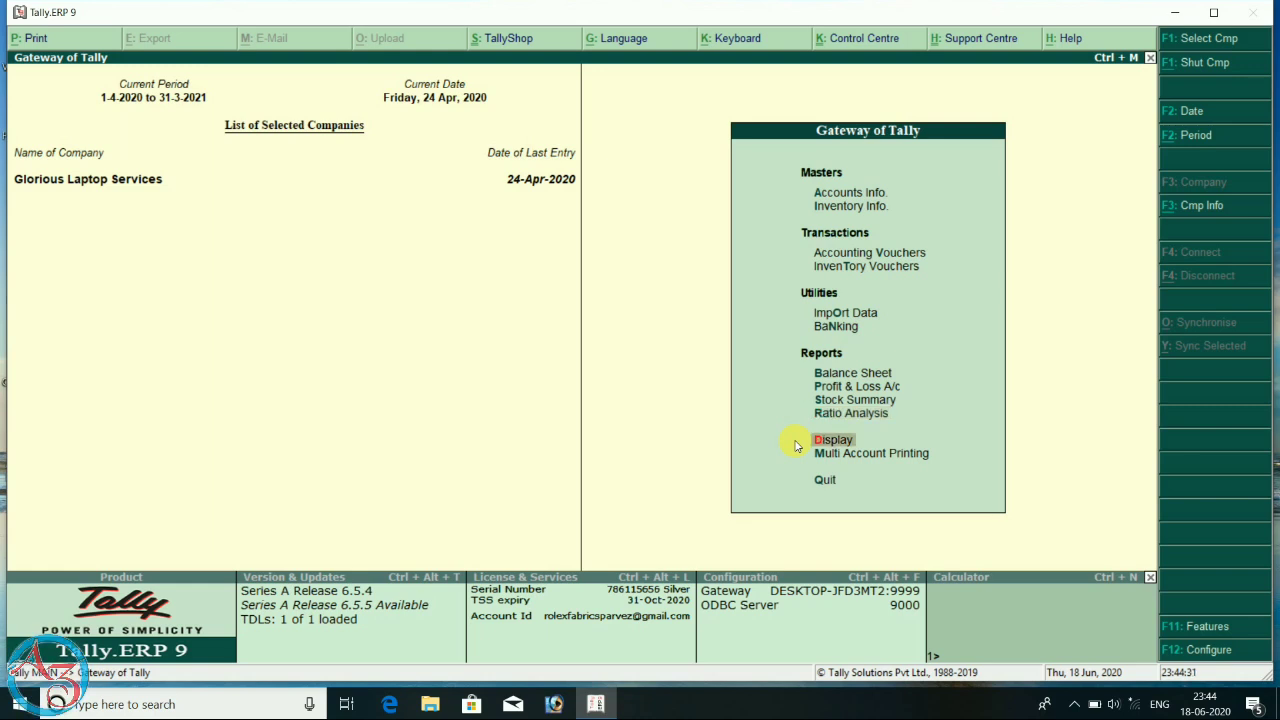
{"action": "key", "text": "Return"}
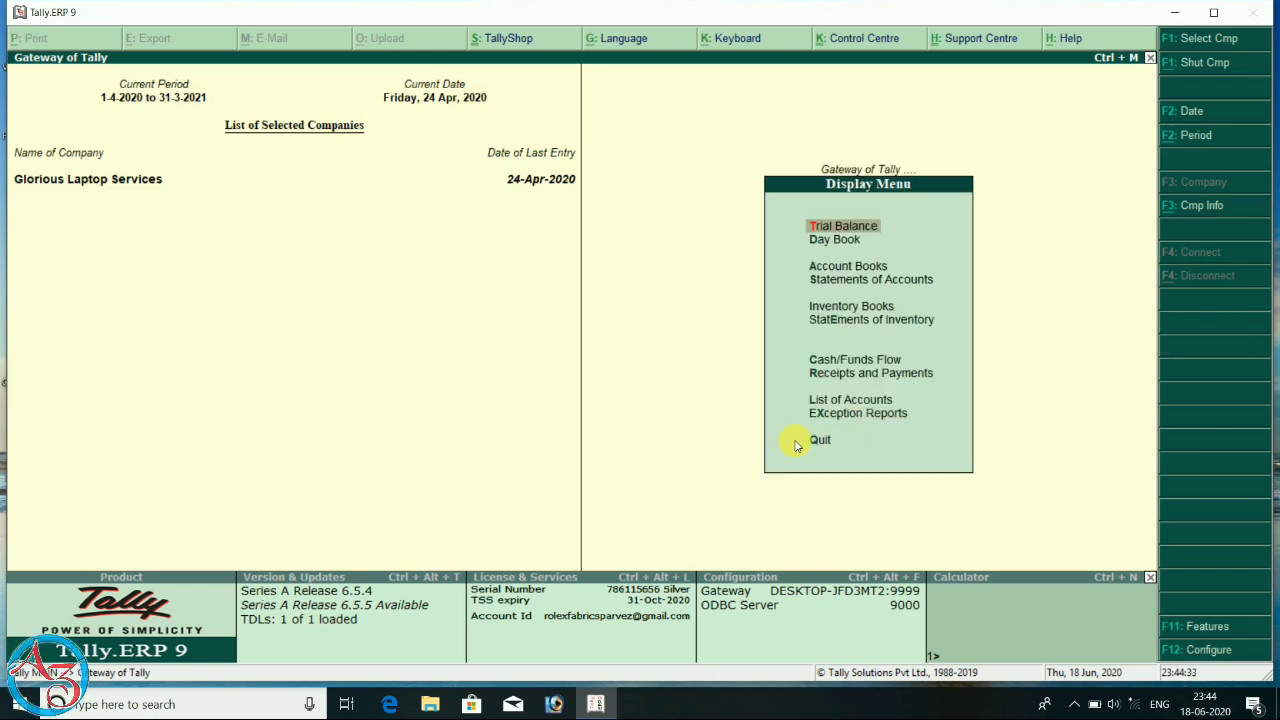
- Open the outstanding Payables report within the Statements of Accounts
{"action": "key", "text": "Down"}
{"action": "key", "text": "Down"}
{"action": "key", "text": "Down"}
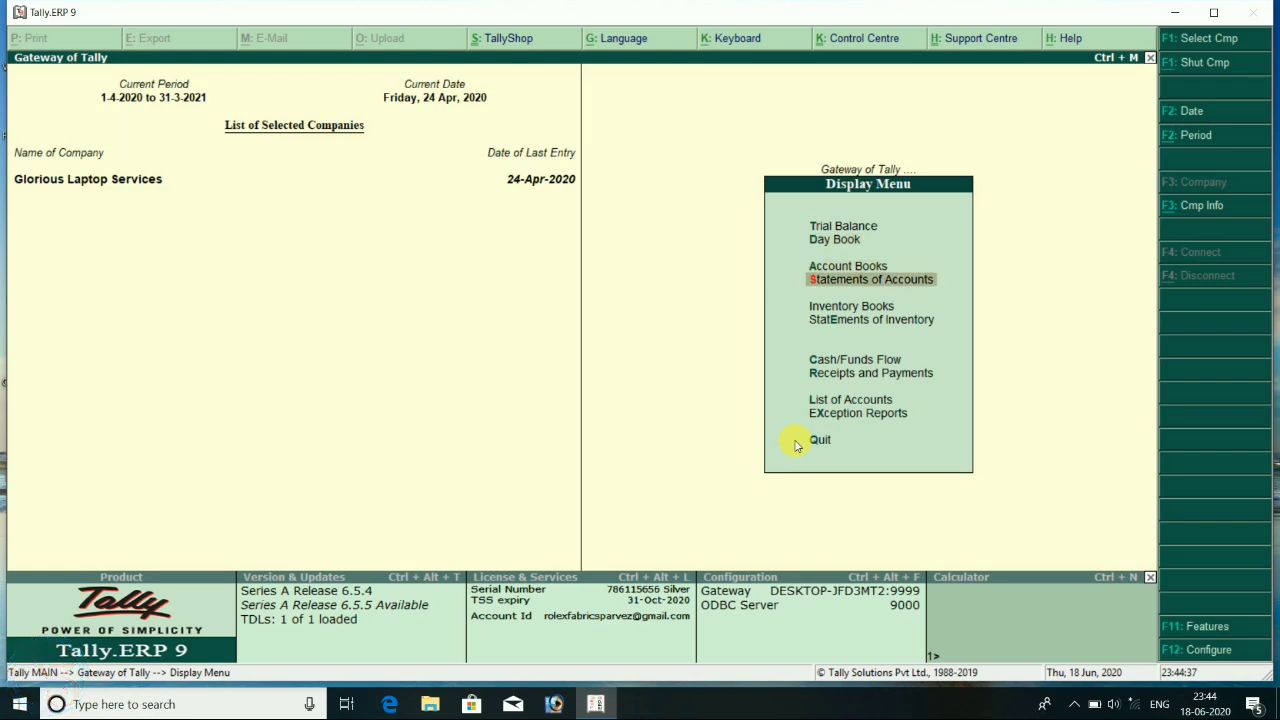
{"action": "key", "text": "Return"}
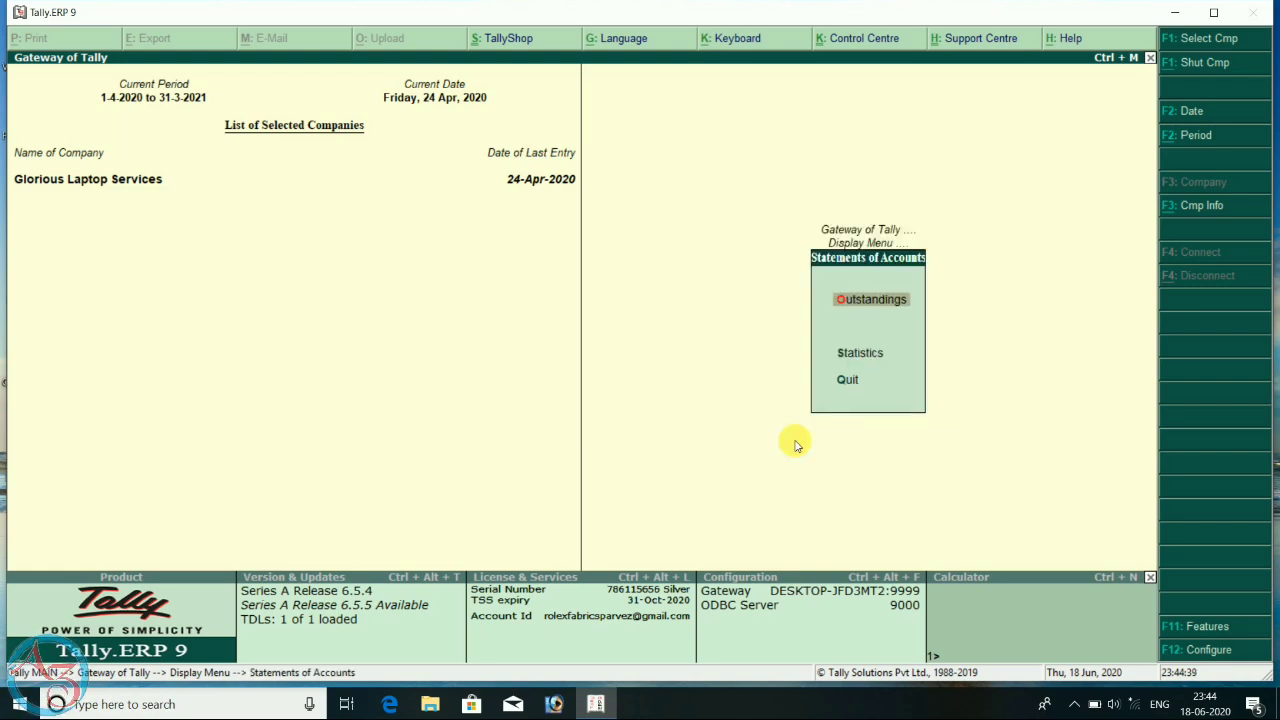
{"action": "key", "text": "Return"}
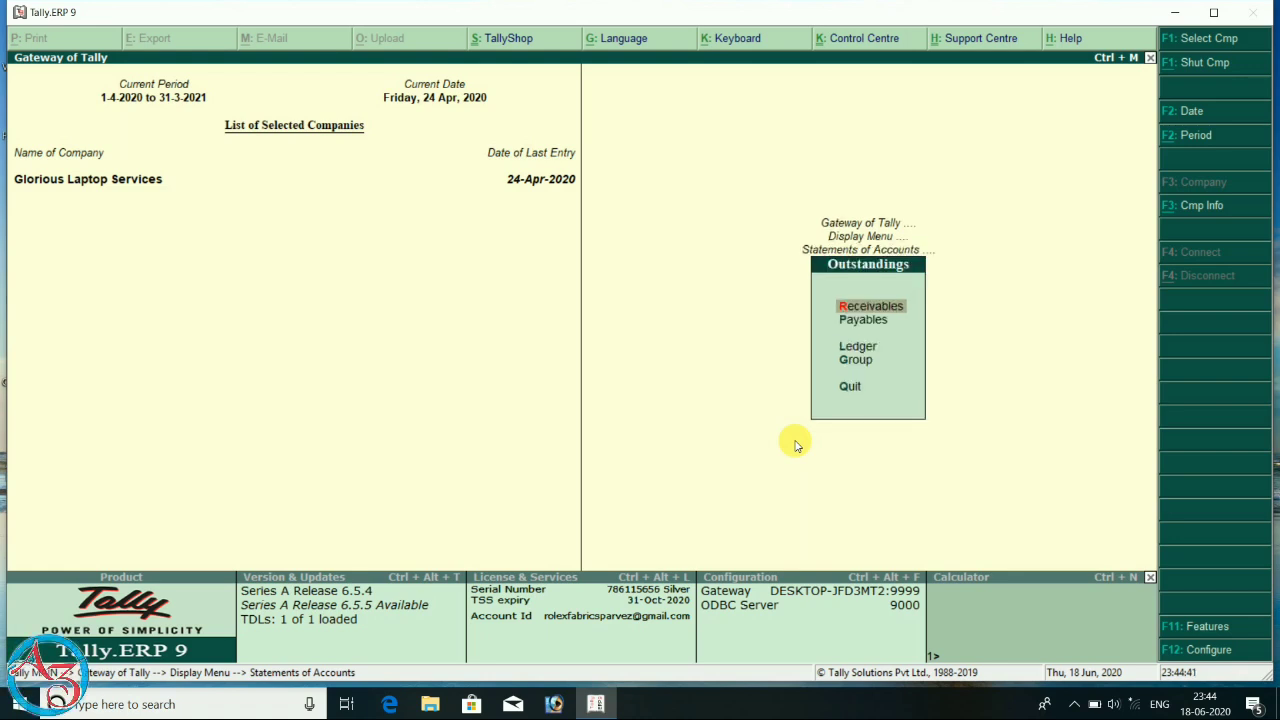
{"action": "key", "text": "Down"}
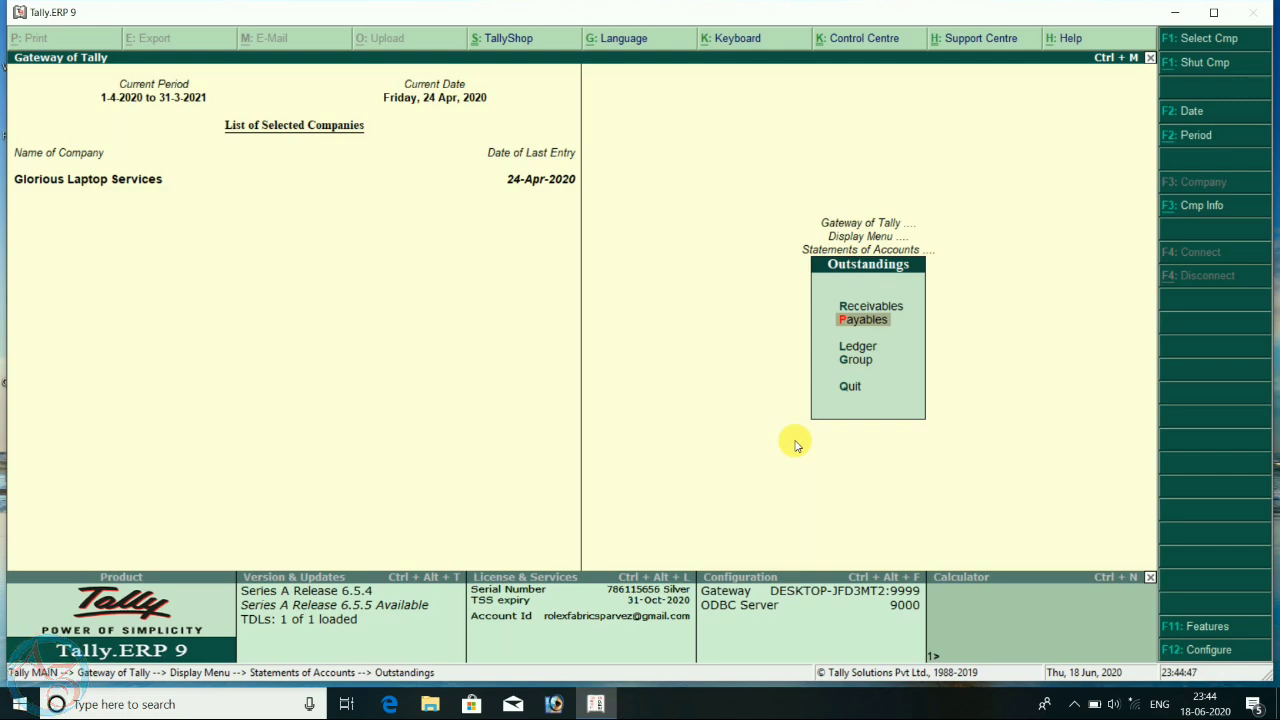
{"action": "key", "text": "Return"}
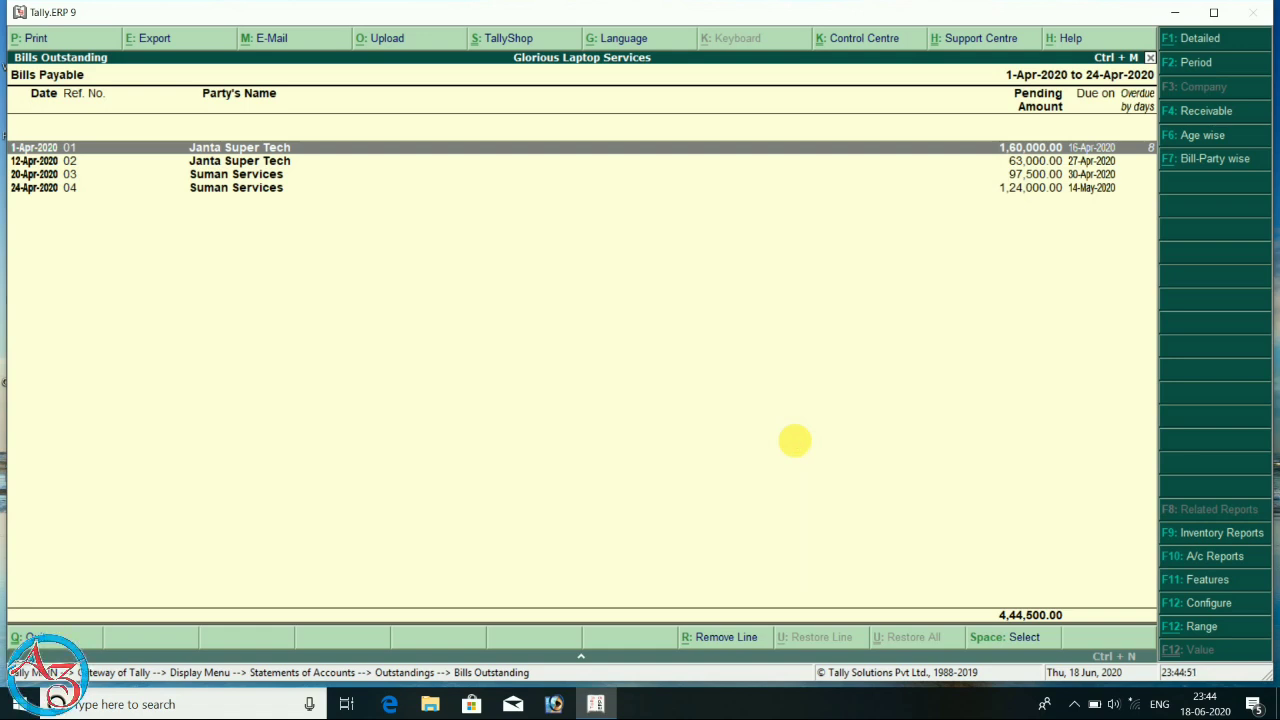
- Show the Bills Payable report in detail and set its period end to 31-May-2020, keeping the start date 1-4-2020
{"action": "key", "text": "alt+F1"}
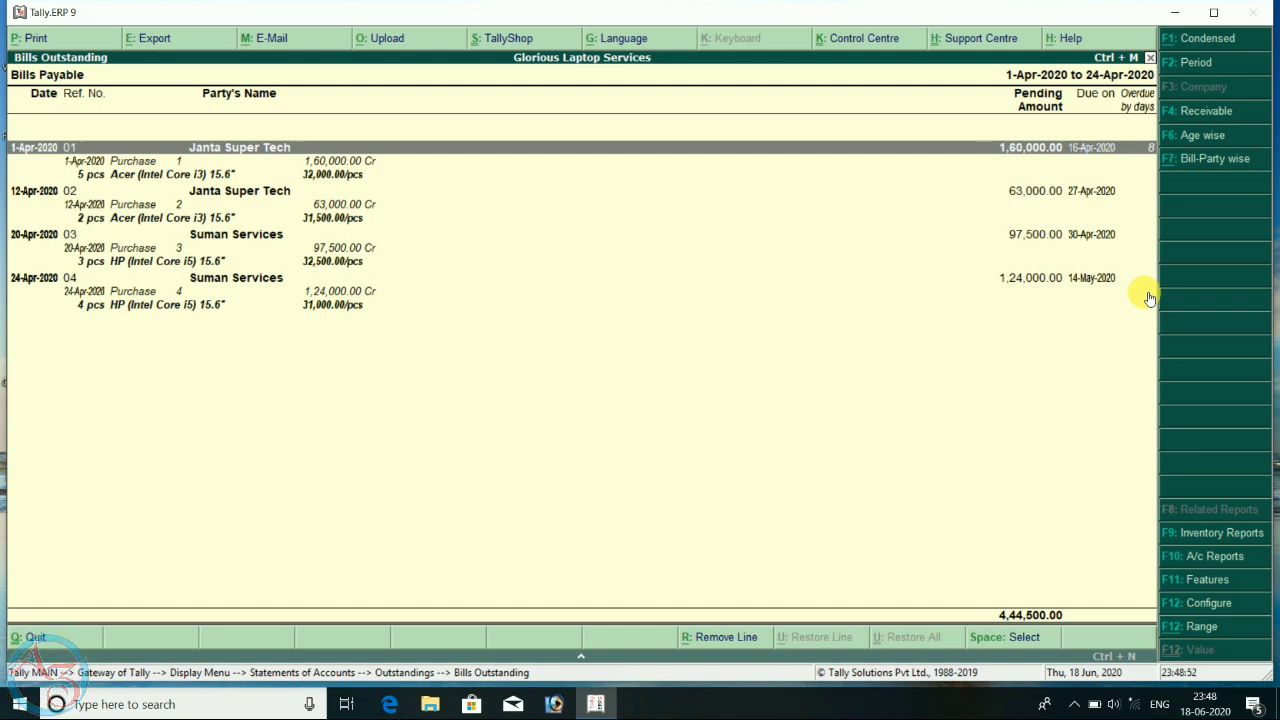
{"action": "key", "text": "F2"}
{"action": "key", "text": "Return"}
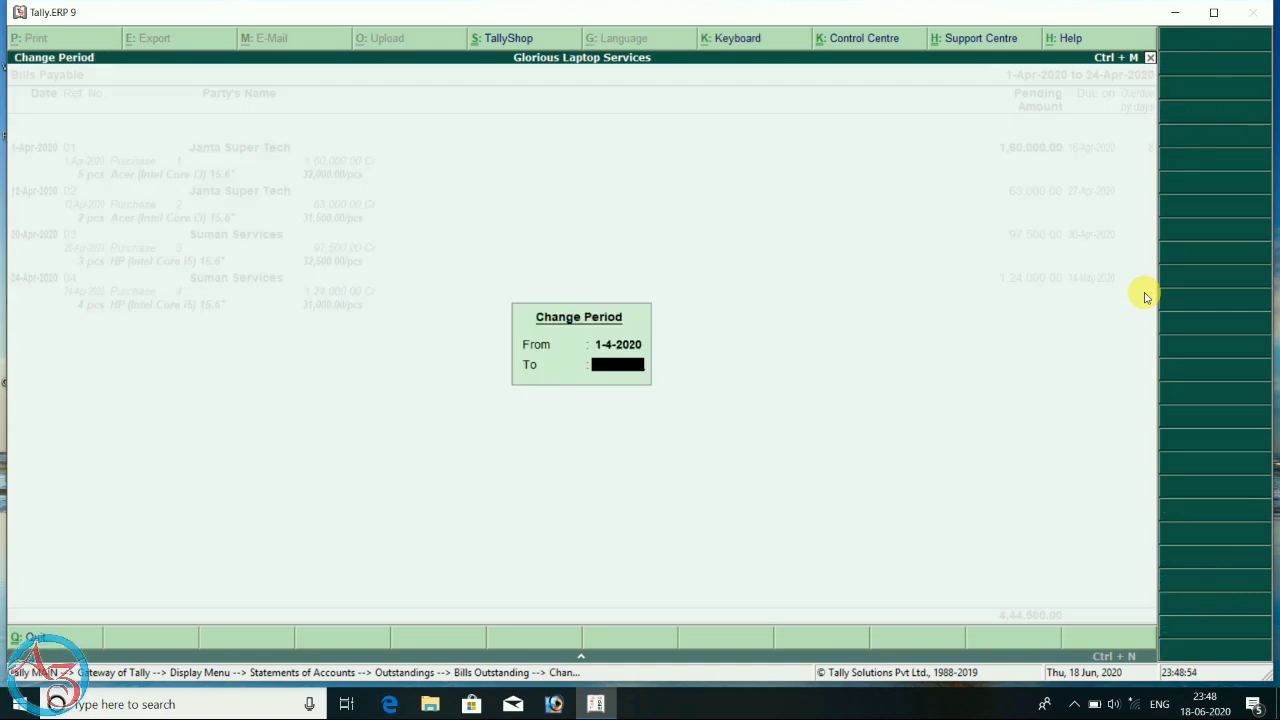
{"action": "type", "text": "31.5"}
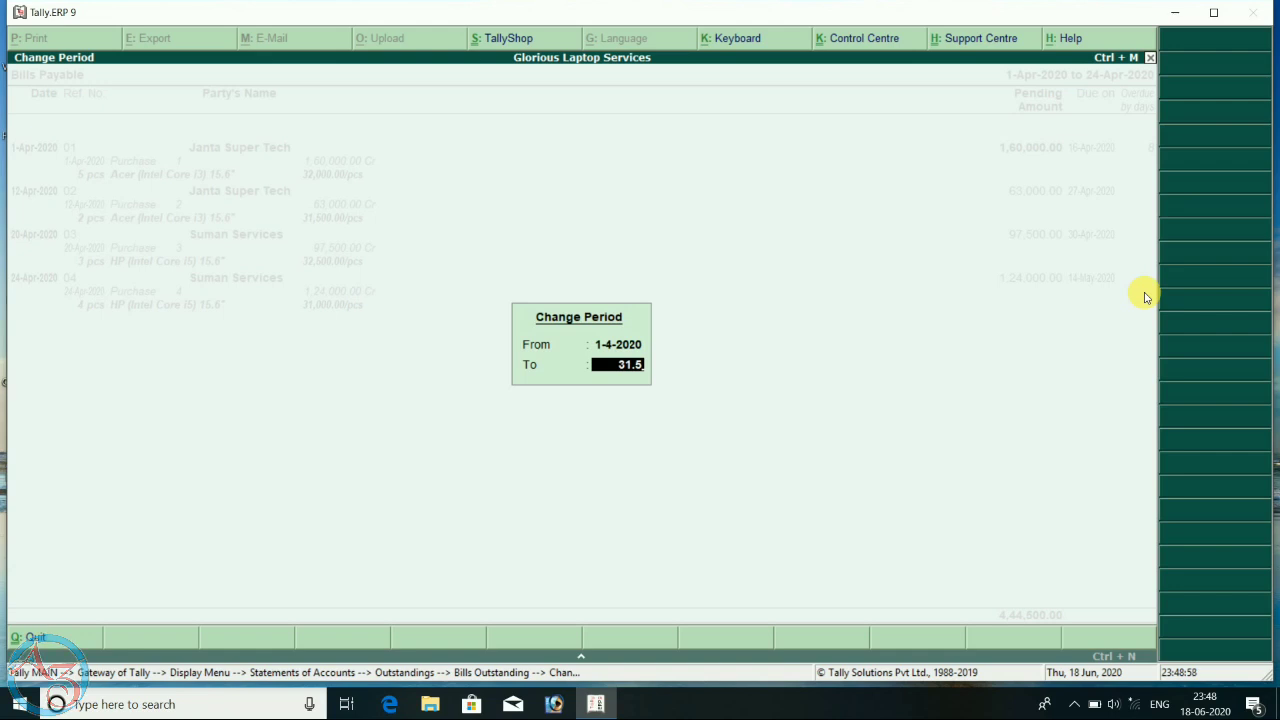
{"action": "key", "text": "Return"}
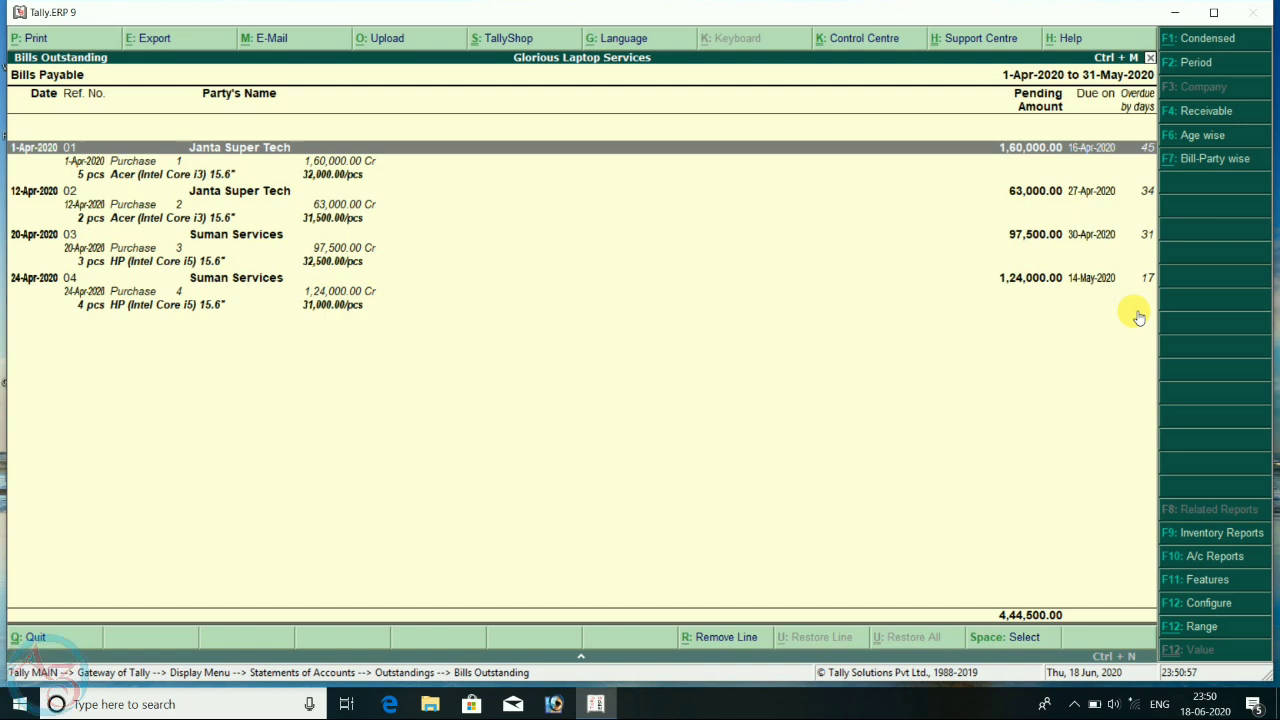
- Close the Bills Payable report and open the outstanding Receivables report
{"action": "key", "text": "Escape"}
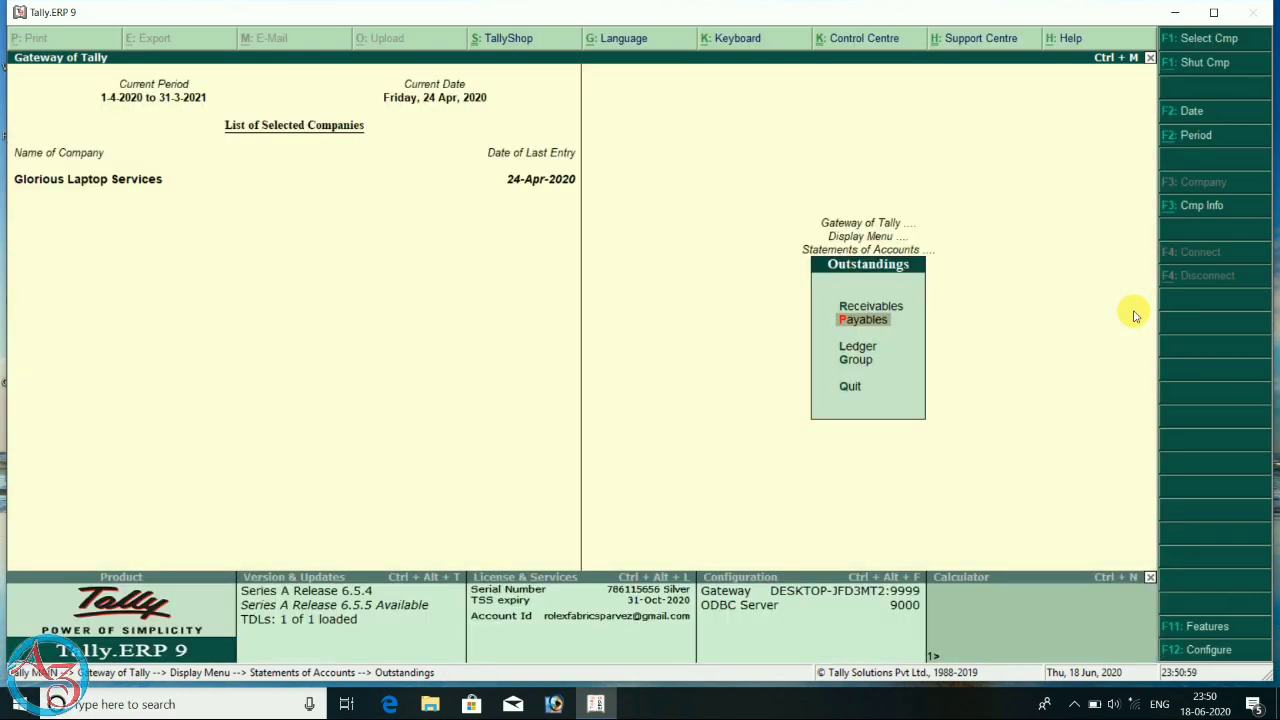
{"action": "key", "text": "Up"}
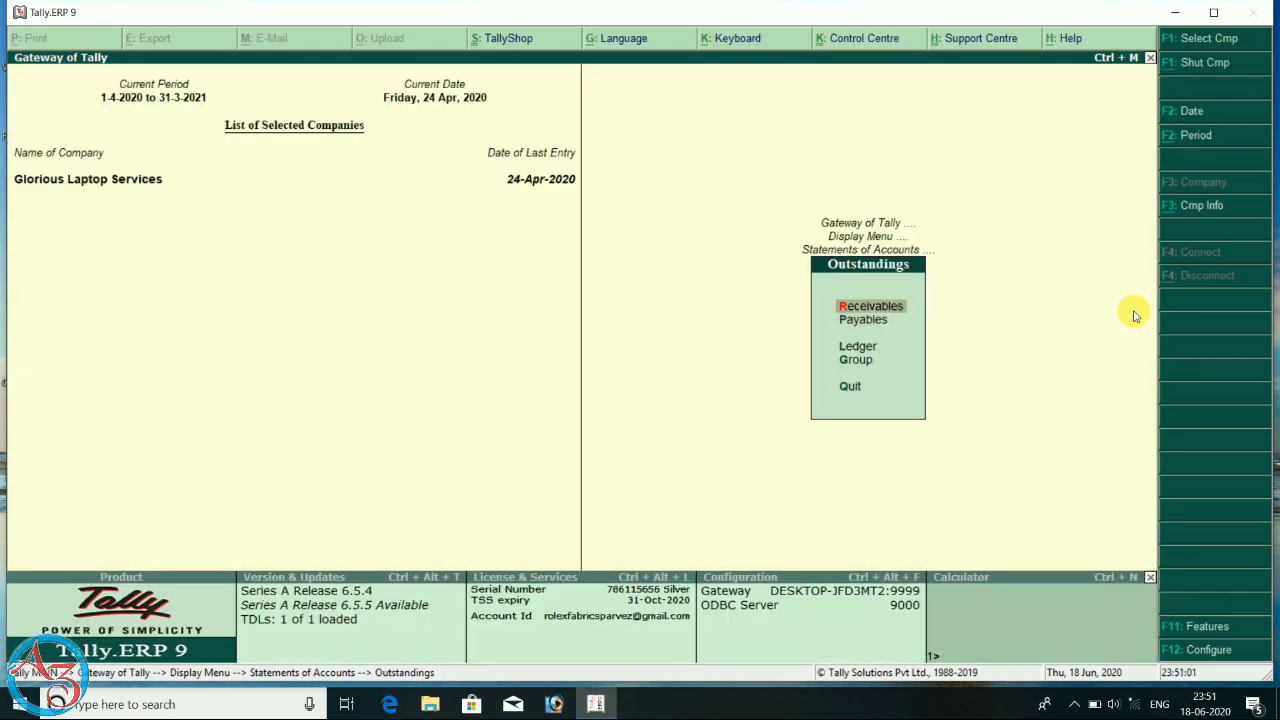
{"action": "key", "text": "Return"}
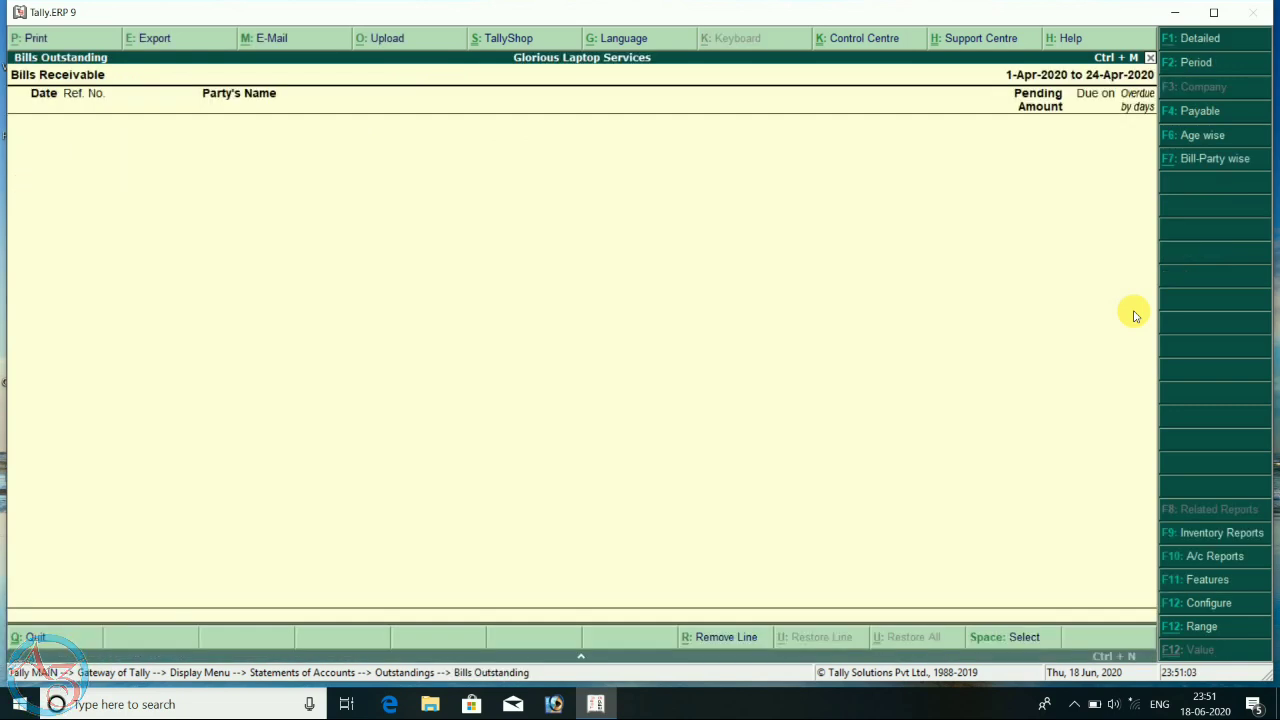